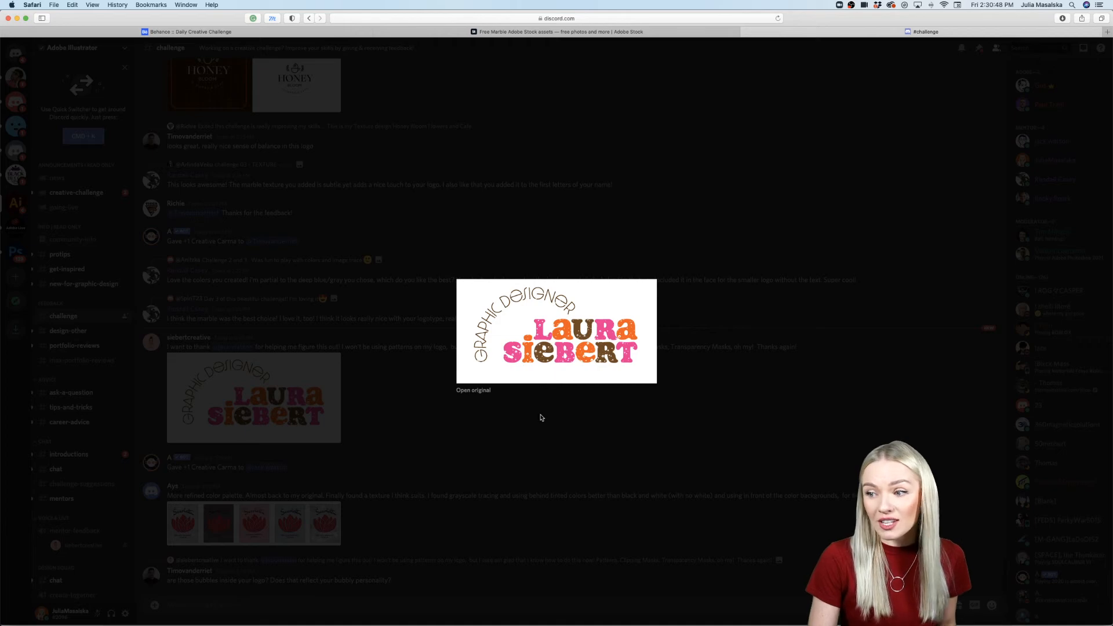
Step: Close the open logo preview and view the five red lotus logo color variations in the Discord challenge channel
left_click(541, 418)
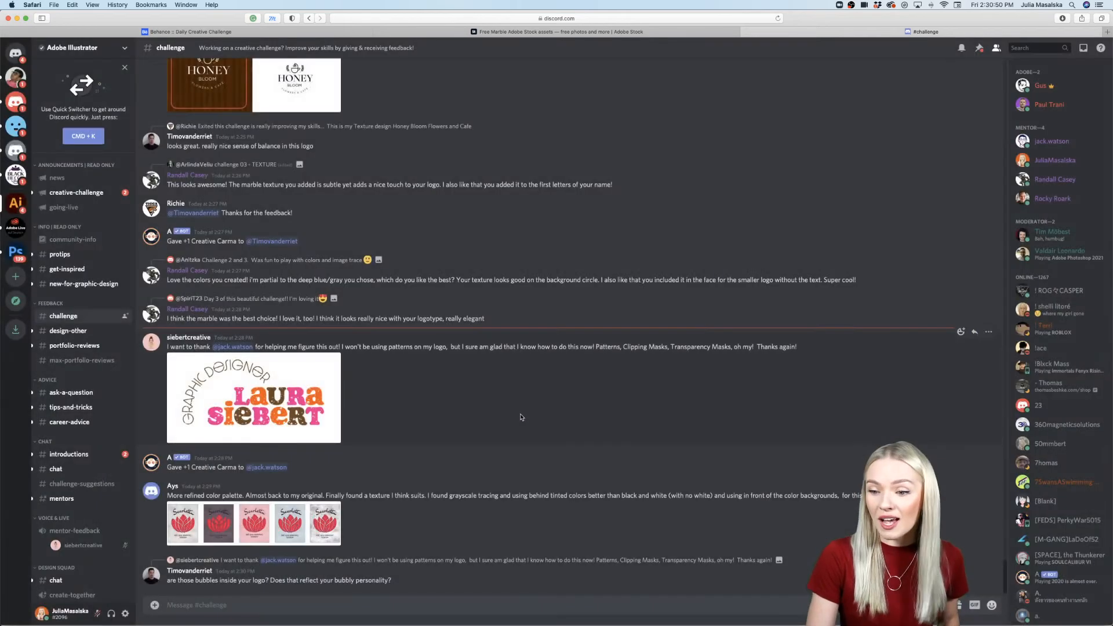
left_click(307, 527)
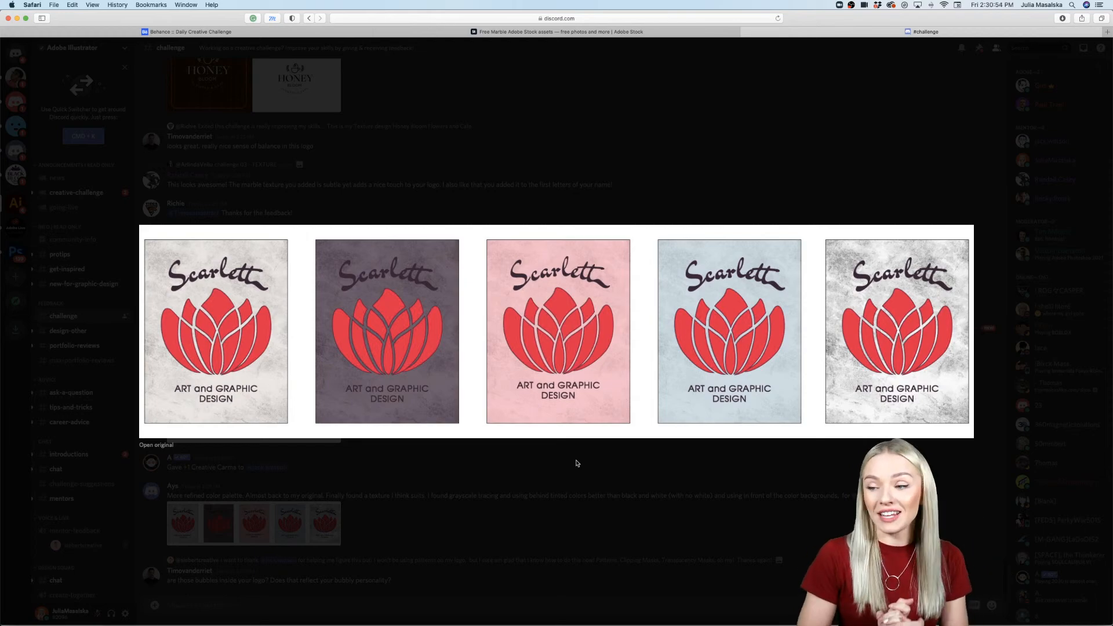
left_click(577, 463)
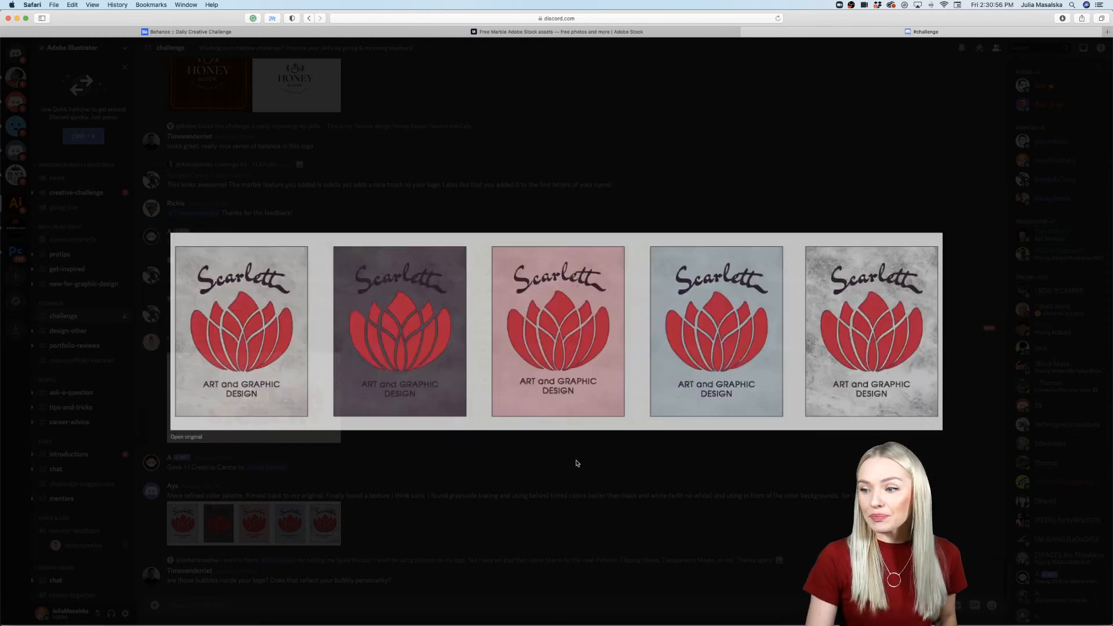
Step: View the PlayStation 5 logo color variations posted earlier in the challenge channel
scroll(577, 463, "up", 6)
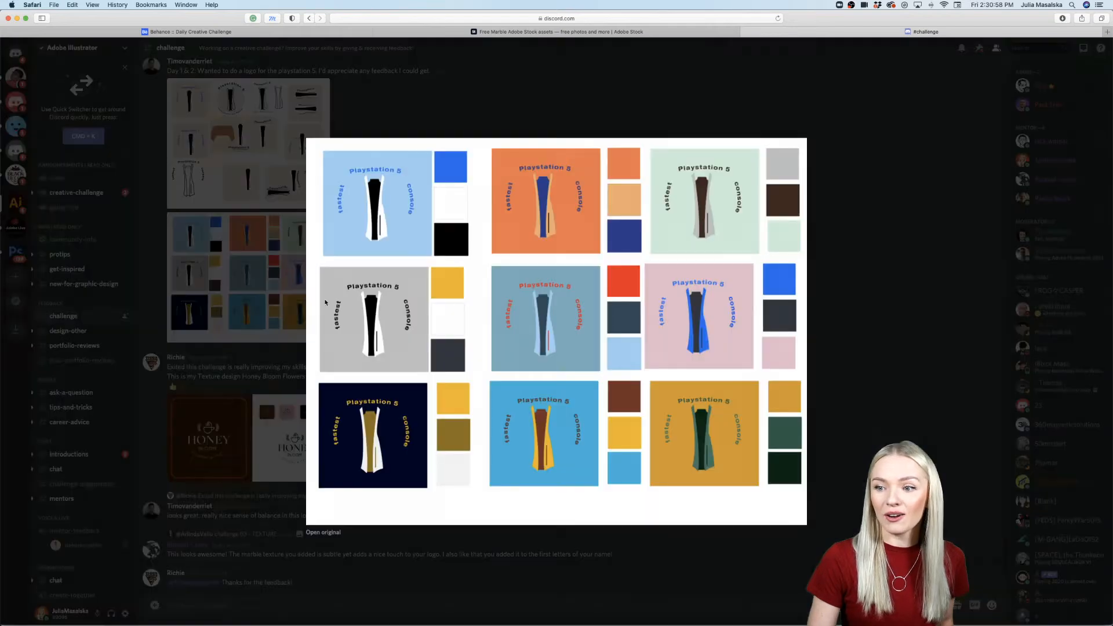
left_click(325, 303)
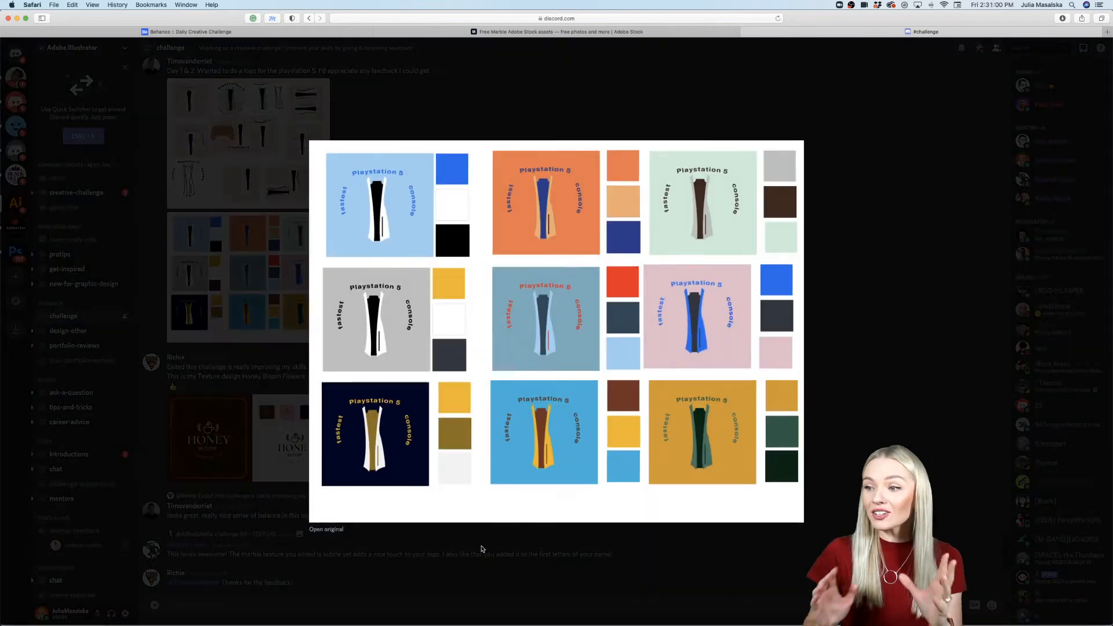
left_click(482, 549)
Step: View the Långstrump Personal Fitness logo posts, first the color variations and then the textured versions
scroll(482, 359, "up", 12)
scroll(482, 360, "up", 10)
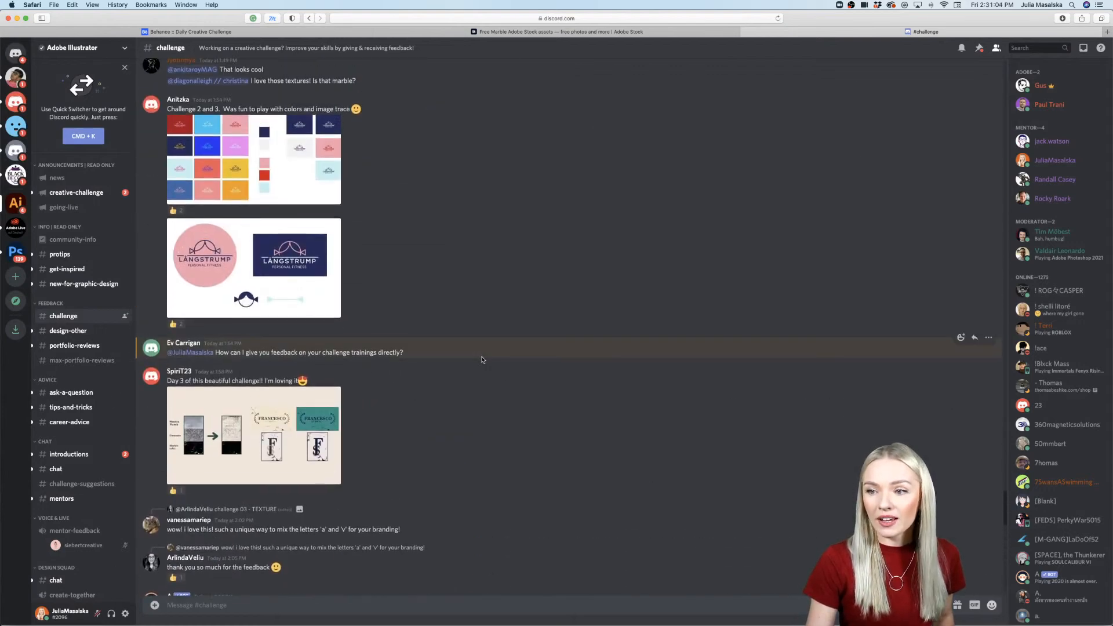
left_click(270, 326)
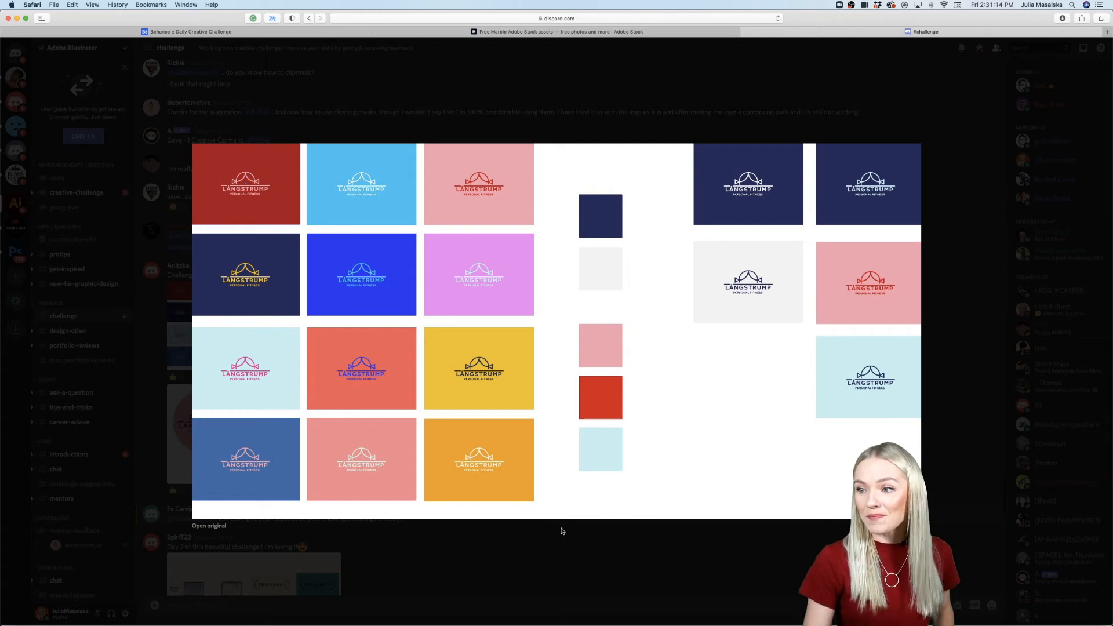
left_click(560, 560)
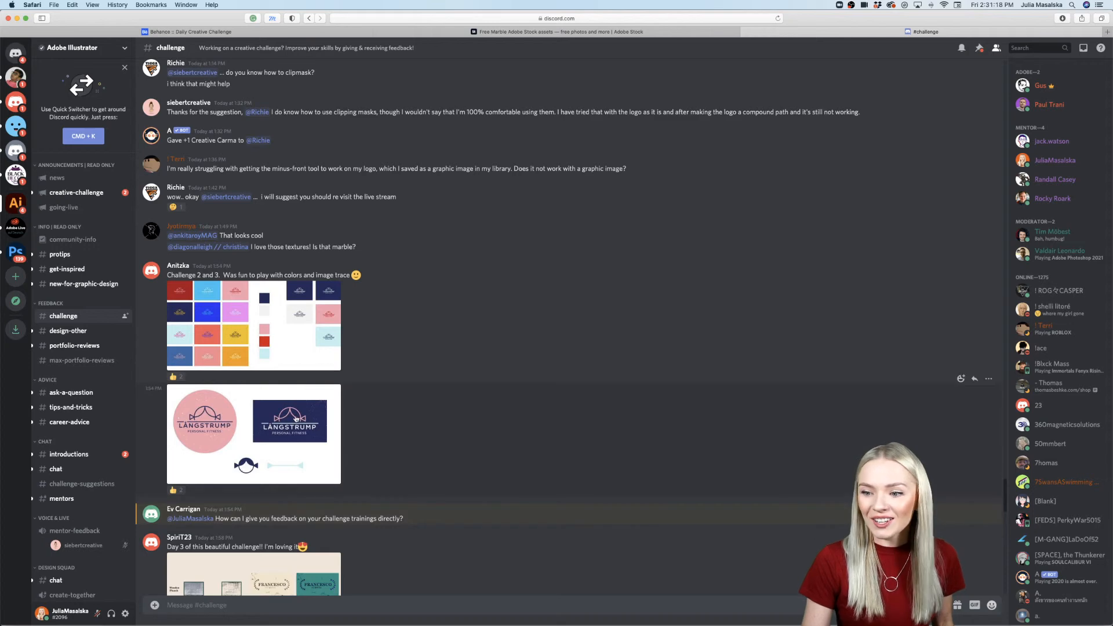
left_click(295, 419)
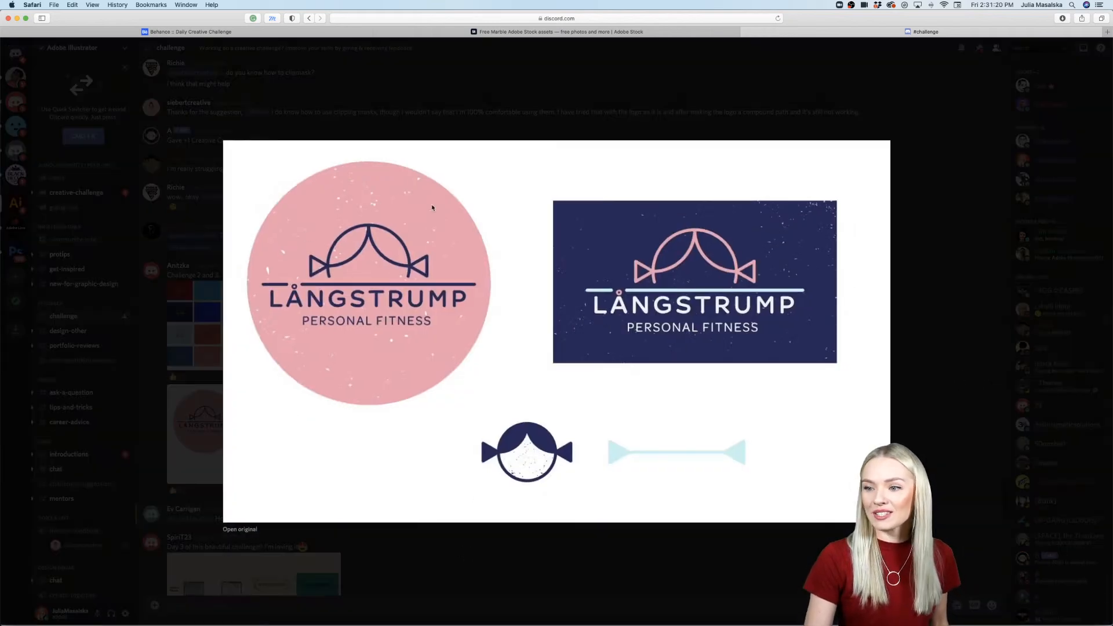
left_click(584, 555)
Step: Find the earlier Mad Hatter Fashion Studio post and view its color palette options enlarged
scroll(552, 456, "up", 10)
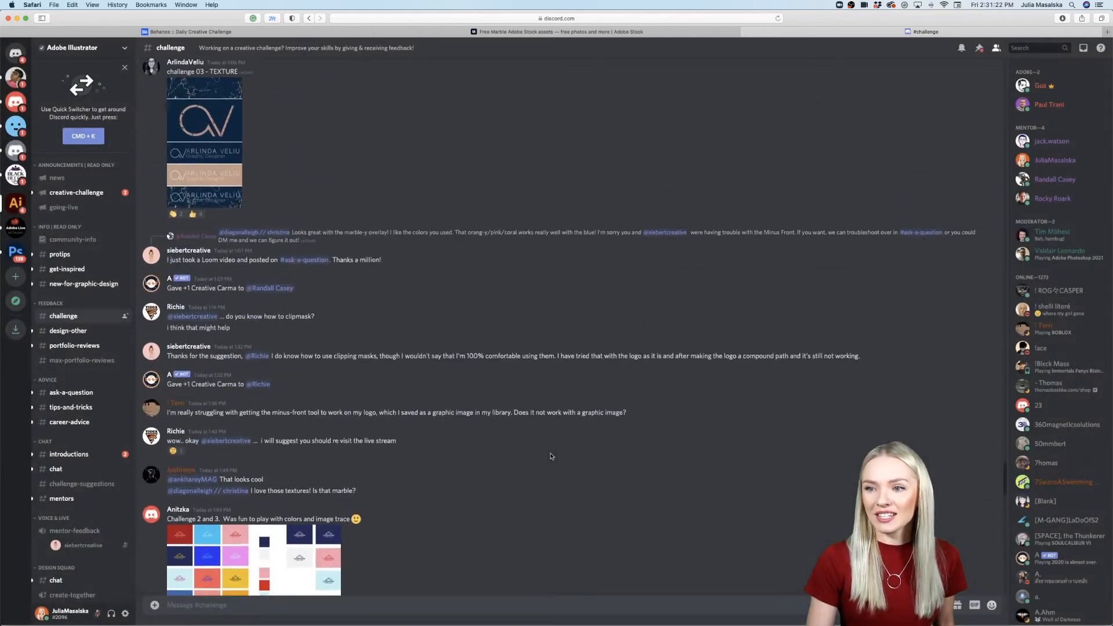
scroll(551, 456, "up", 15)
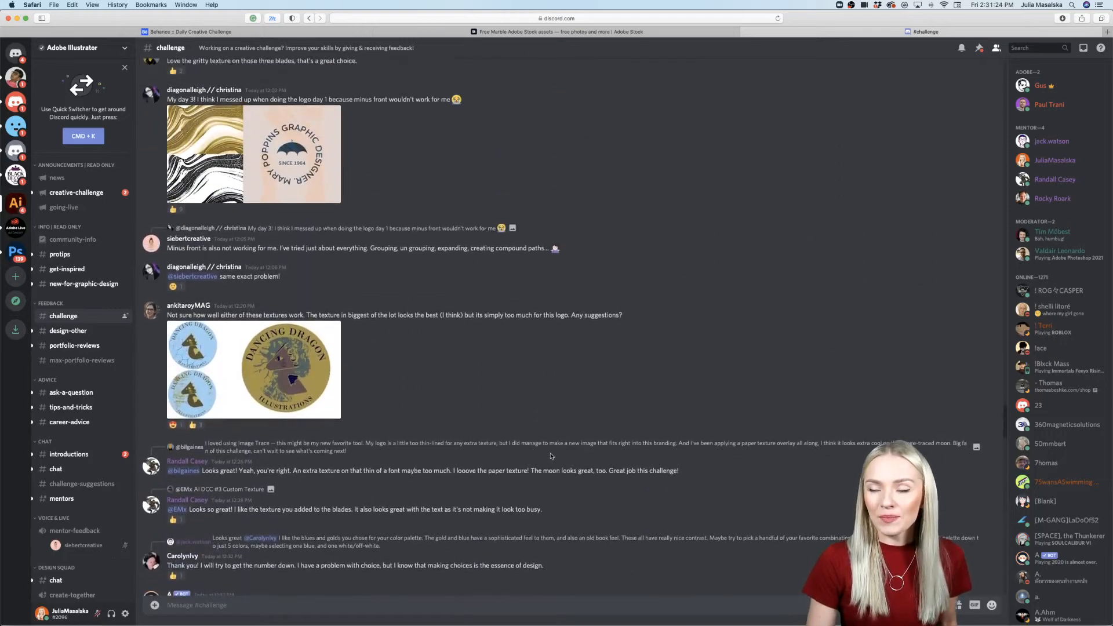
scroll(551, 456, "up", 1)
left_click(326, 351)
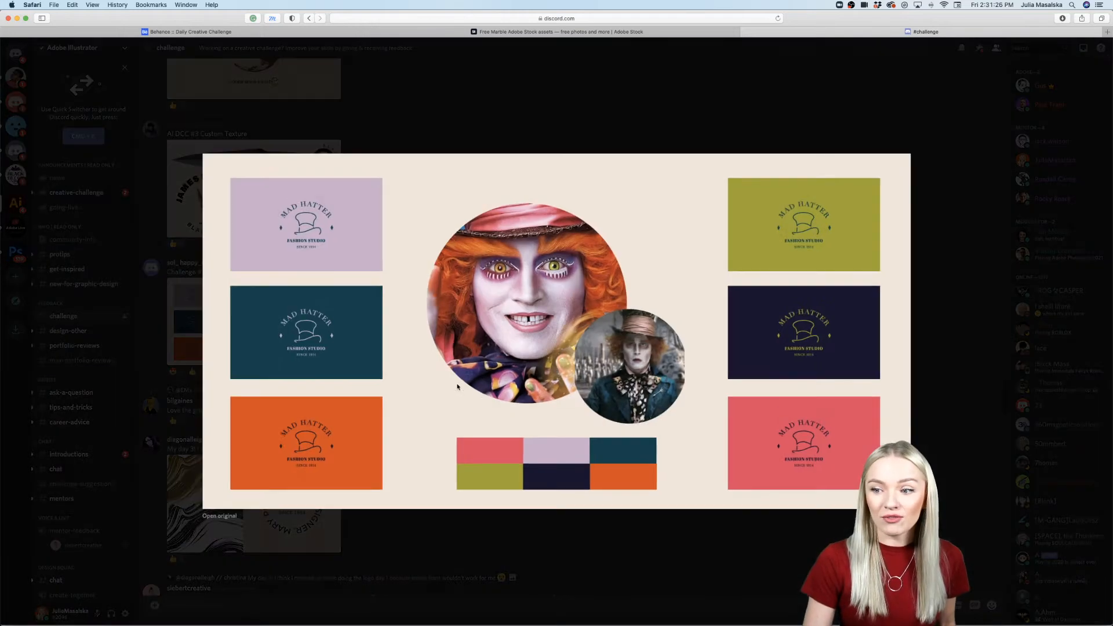
left_click(498, 546)
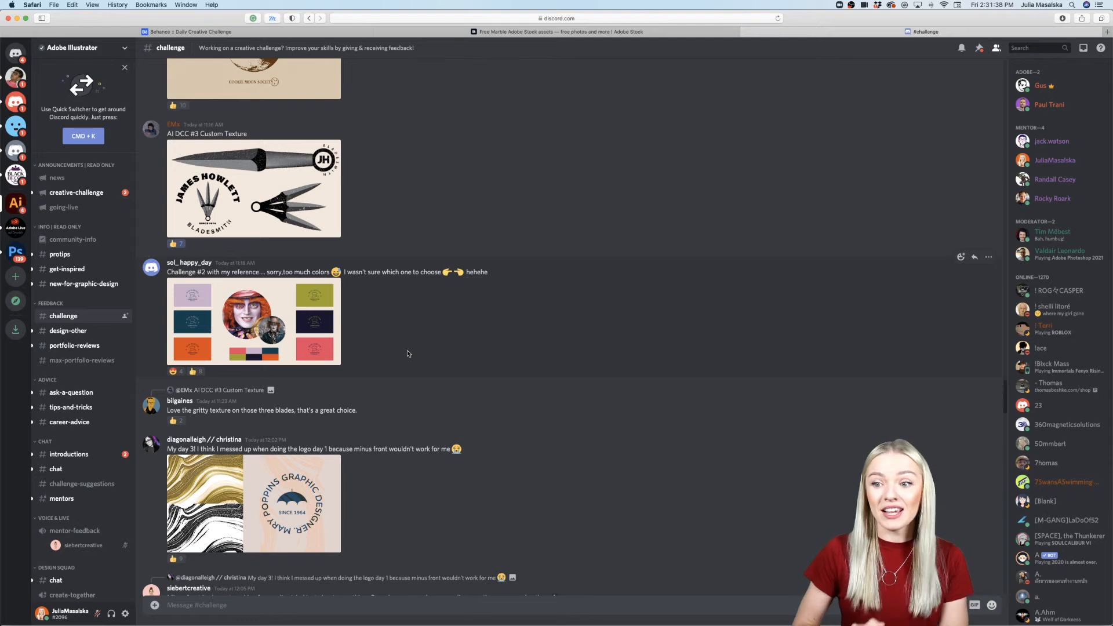
Step: View the bladesmith logo with custom texture enlarged, then return toward the more recent posts
left_click(276, 321)
left_click(196, 178)
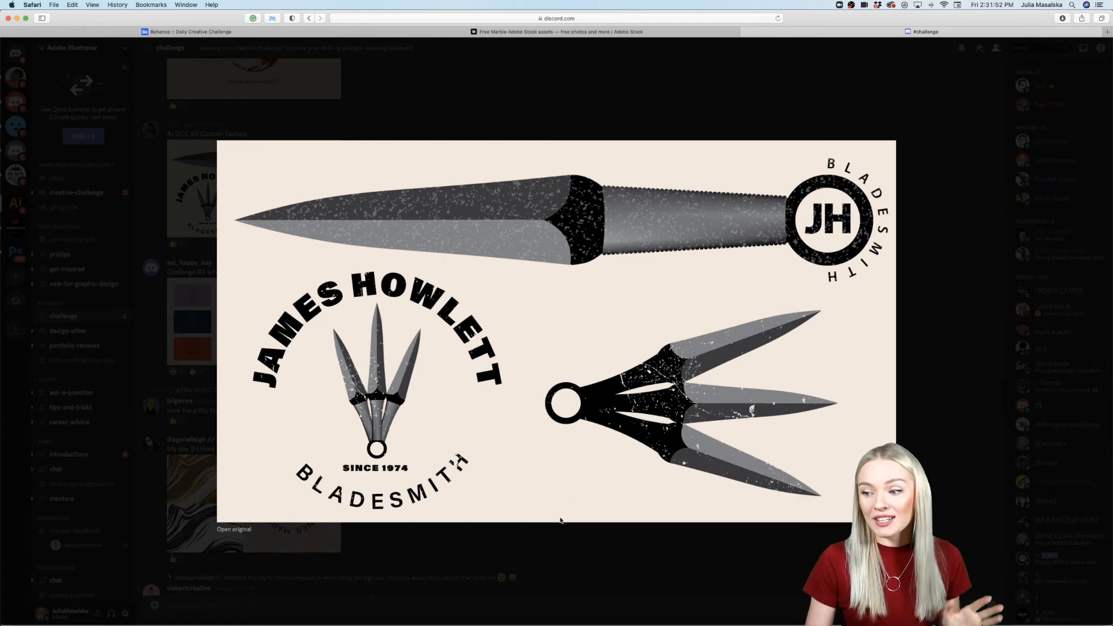
left_click(560, 556)
scroll(560, 557, "down", 15)
scroll(560, 556, "down", 5)
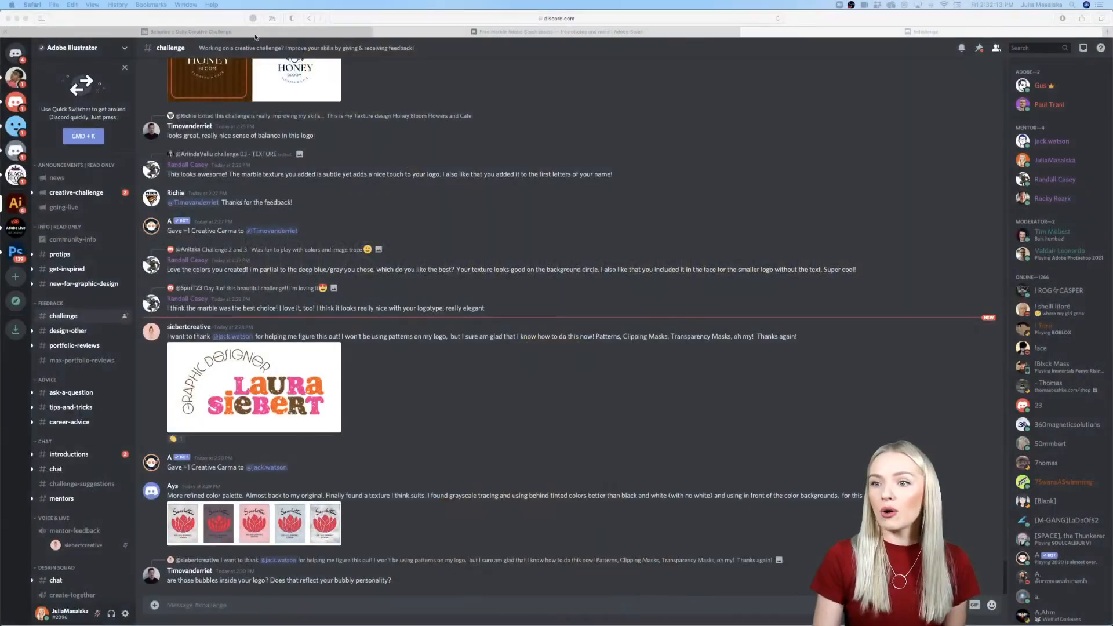
Step: Switch to the Behance Daily Creative Challenge page and show its full web address
left_click(255, 34)
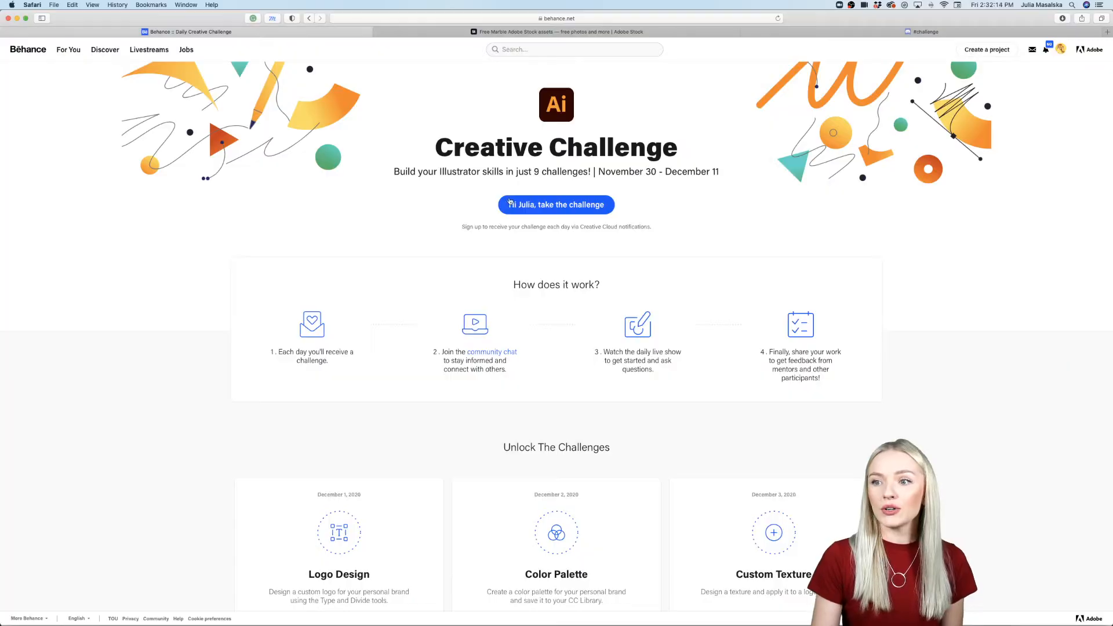
left_click(615, 18)
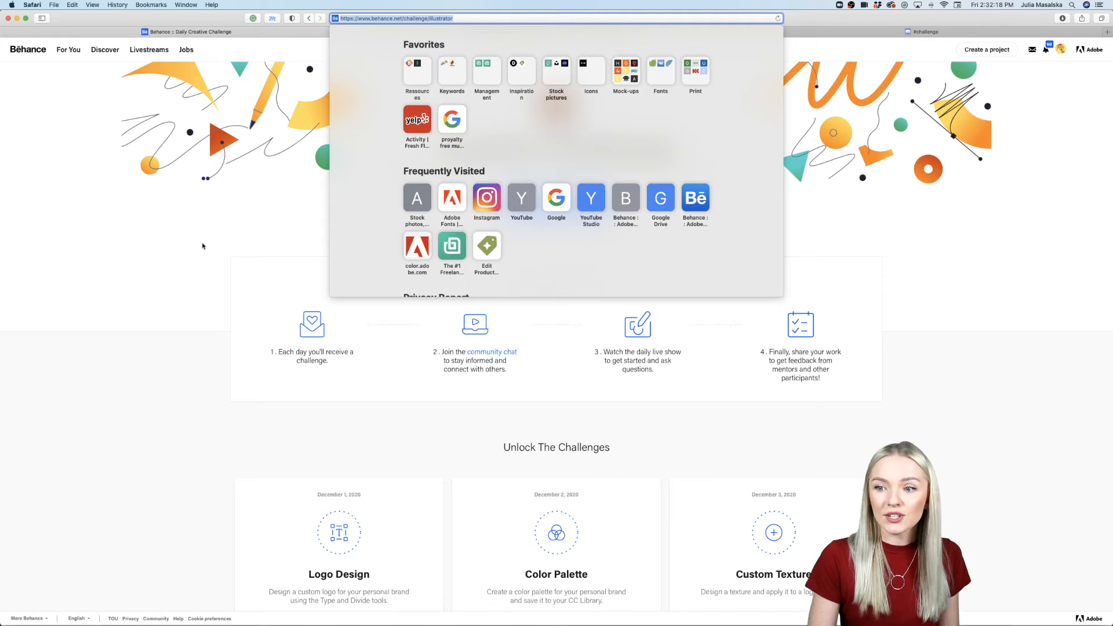
left_click(206, 278)
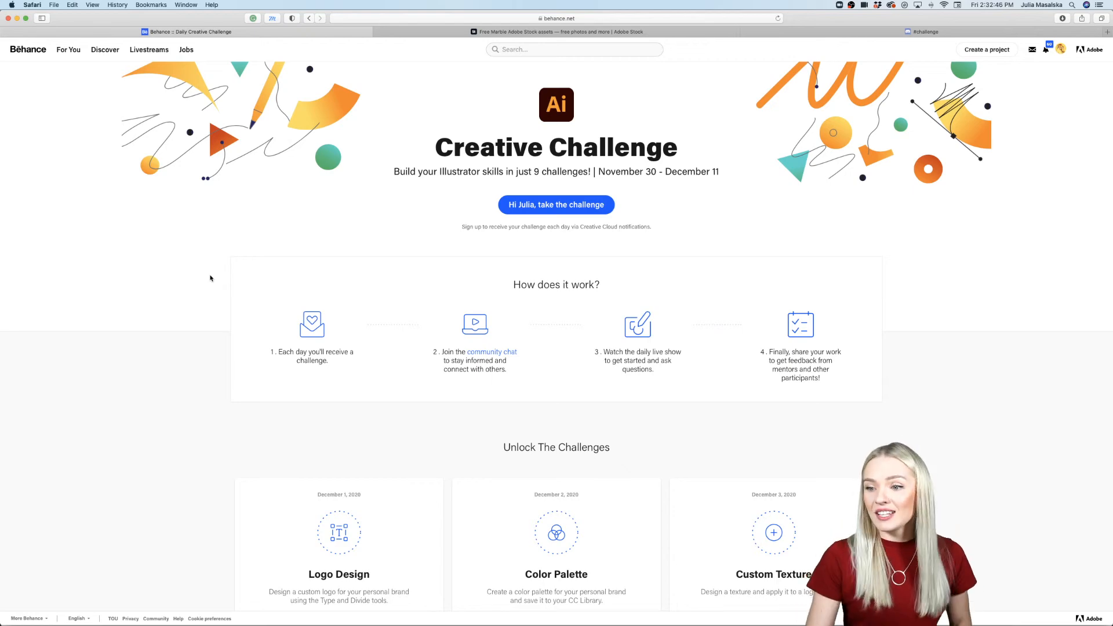
Step: Reload the Creative Challenge page and examine how the challenge works and the unlocked daily challenges through Texture brush
scroll(210, 278, "down", 5)
scroll(210, 277, "up", 5)
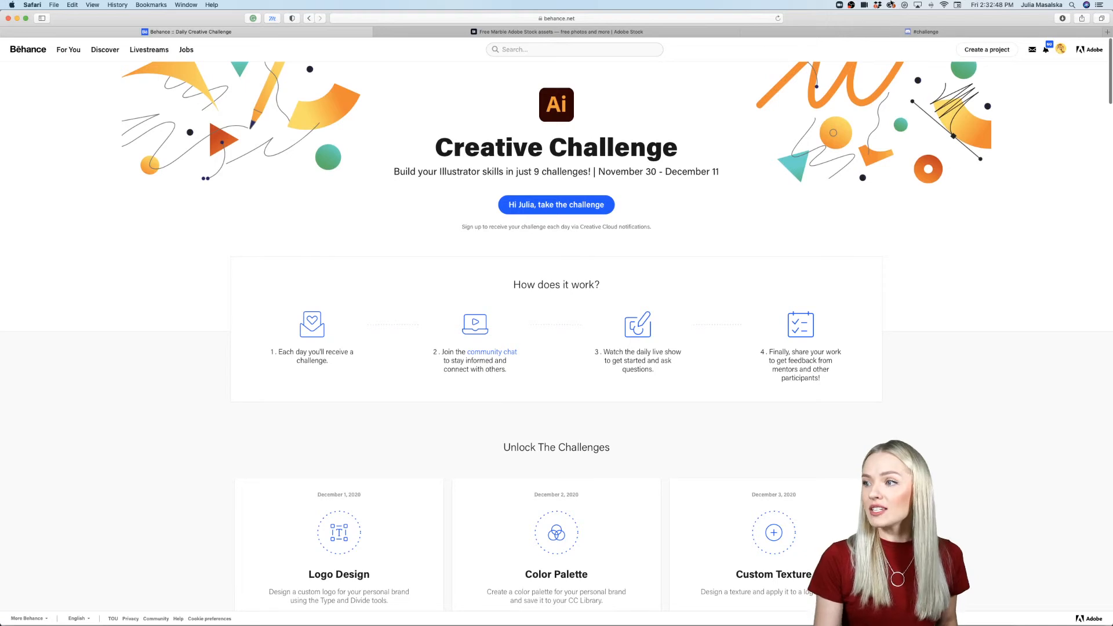
left_click(779, 19)
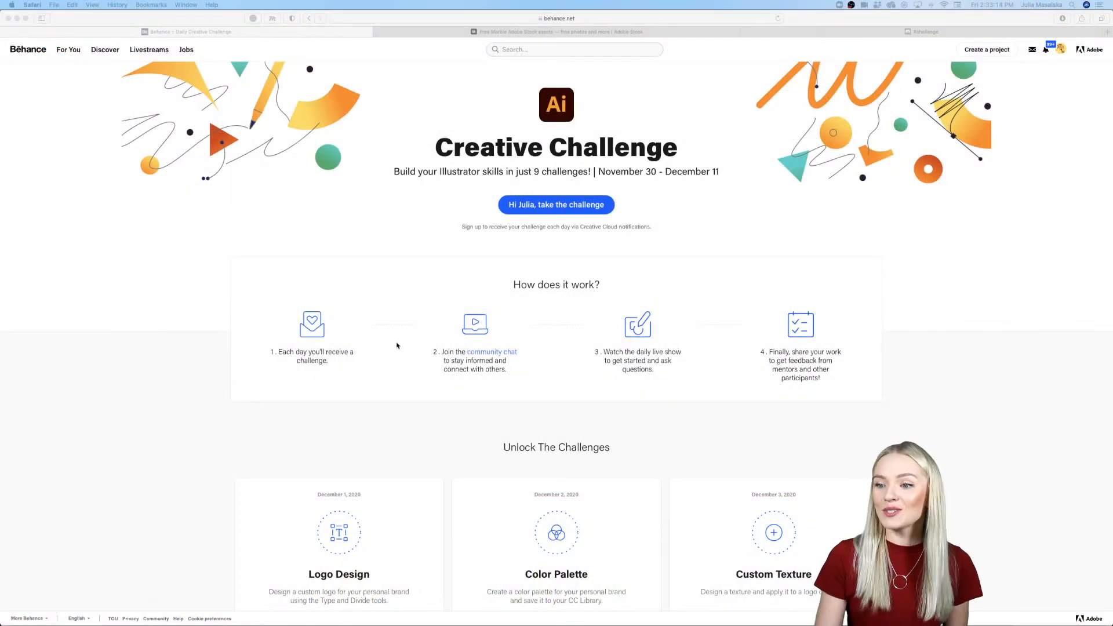
scroll(412, 350, "down", 10)
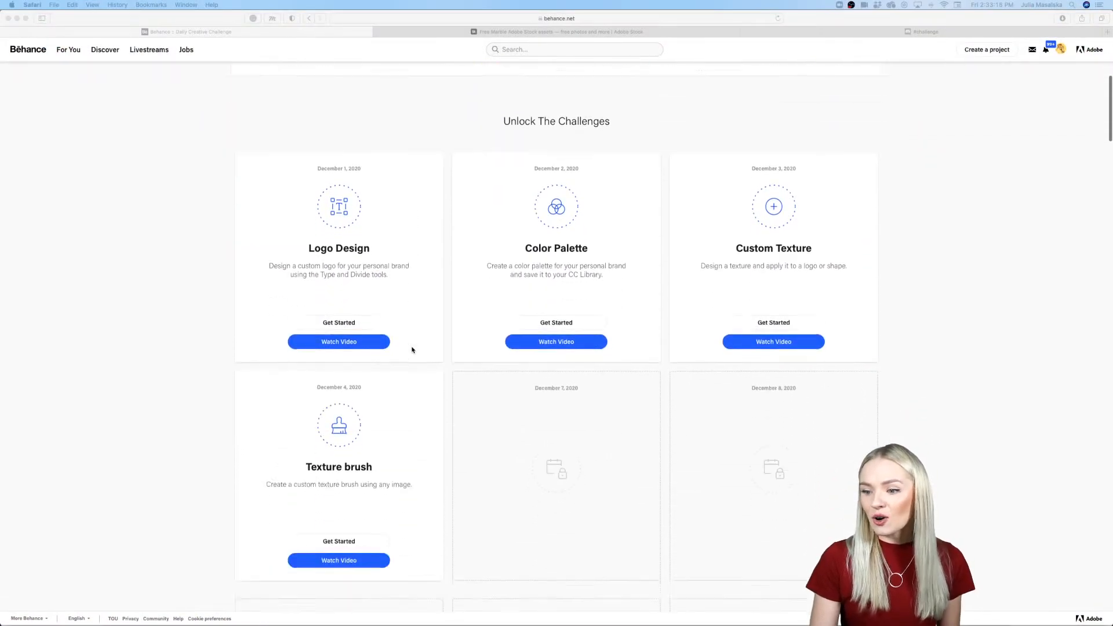
scroll(412, 350, "up", 10)
scroll(412, 349, "down", 5)
scroll(412, 349, "down", 3)
scroll(412, 350, "up", 8)
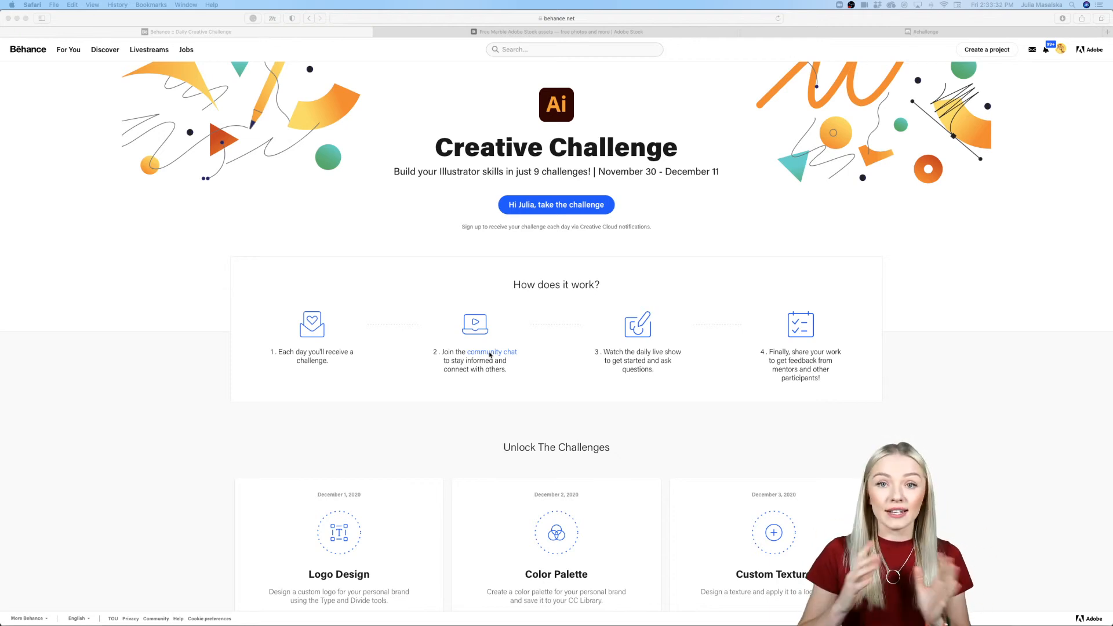
scroll(561, 398, "down", 8)
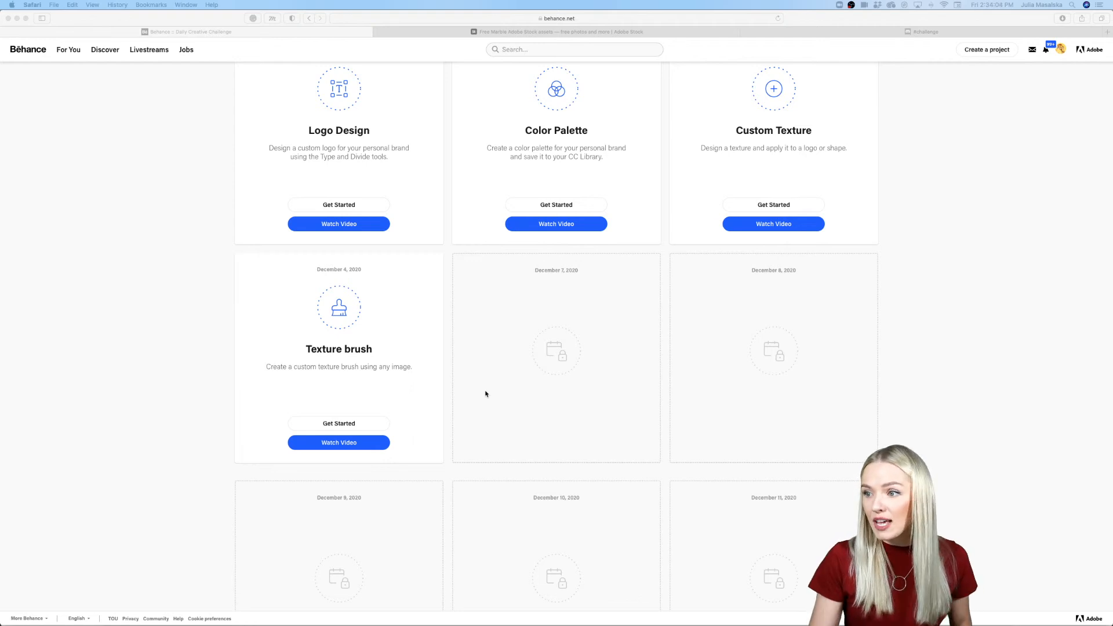
scroll(486, 394, "up", 1)
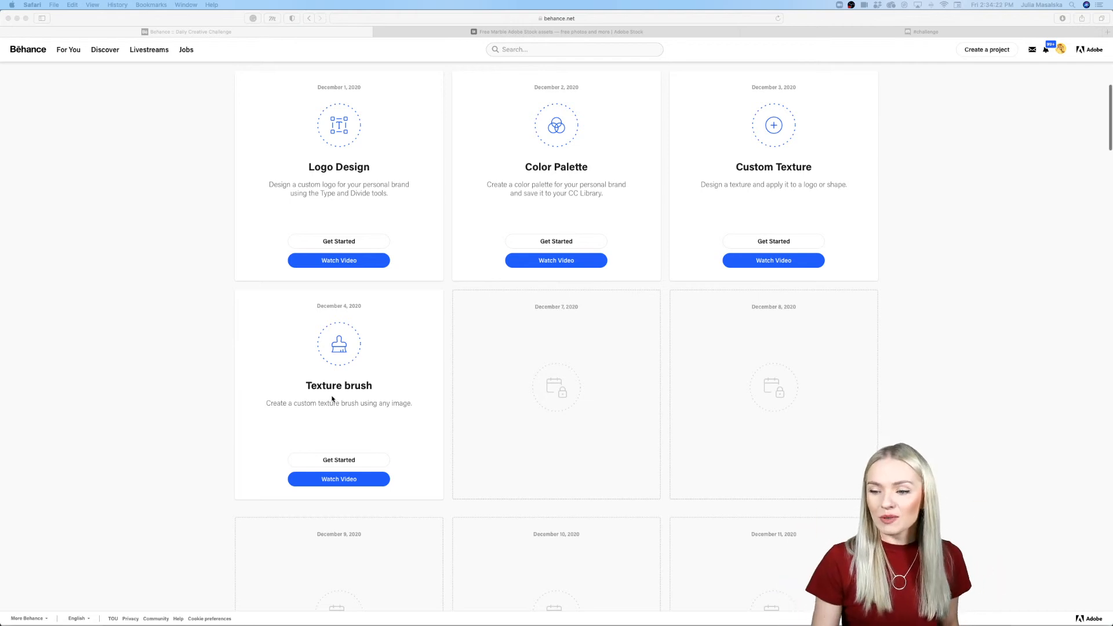
Step: Minimize the browser window and show the Challenge 4 document in Illustrator with its texture image
scroll(332, 399, "down", 1)
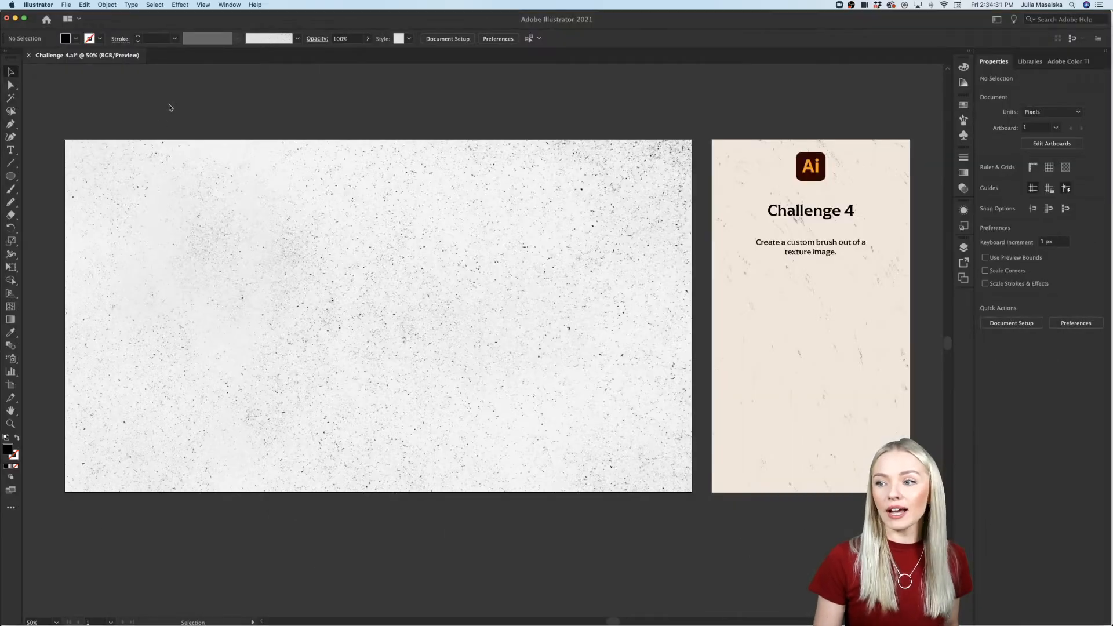
scroll(171, 108, "up", 1)
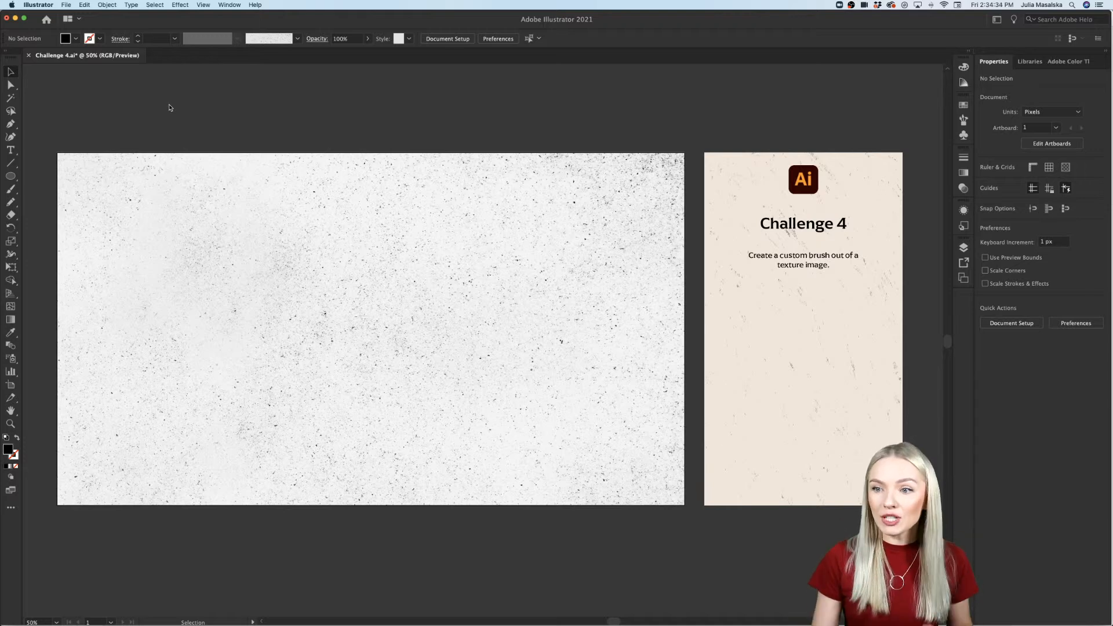
left_click(172, 184)
left_click(194, 127)
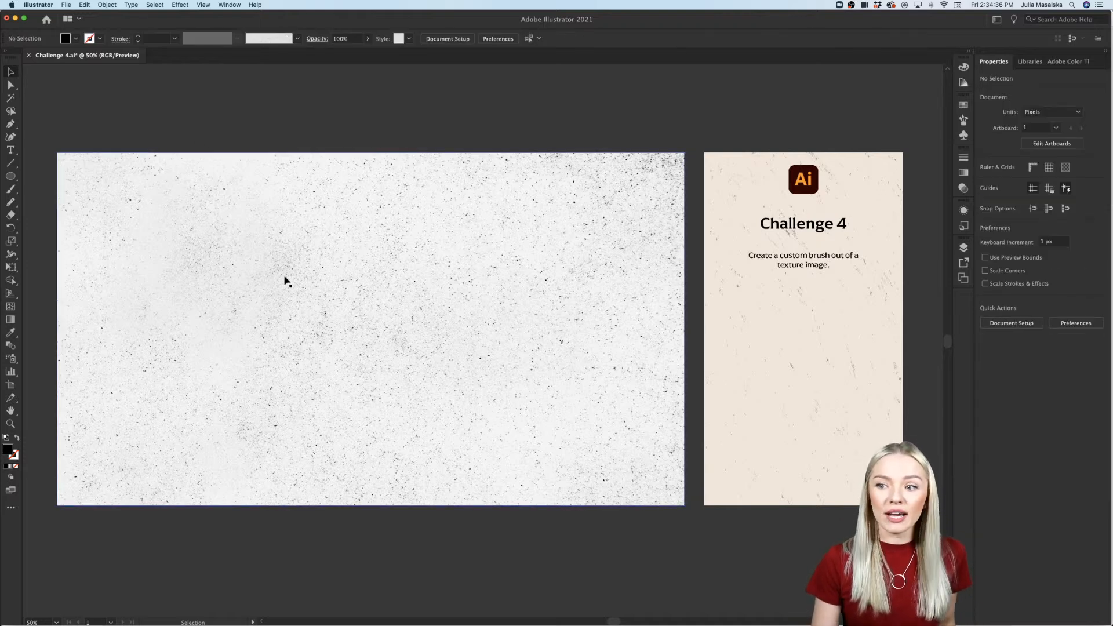
Step: Switch back to the minimized Safari window and open the Free collection on Adobe Stock
mouse_move(339, 615)
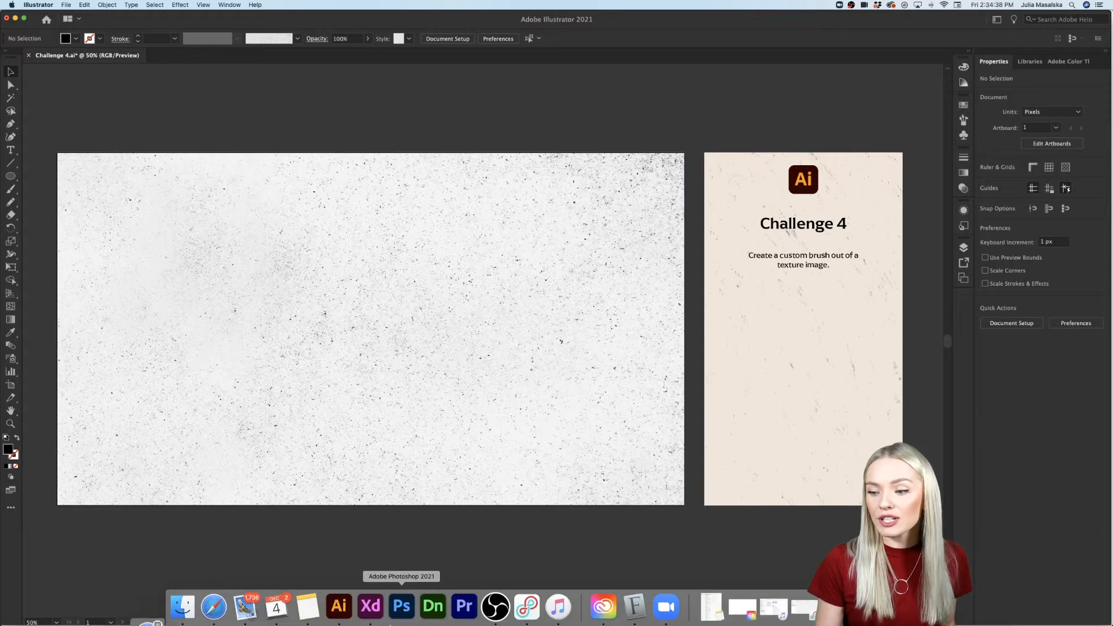
left_click(867, 607)
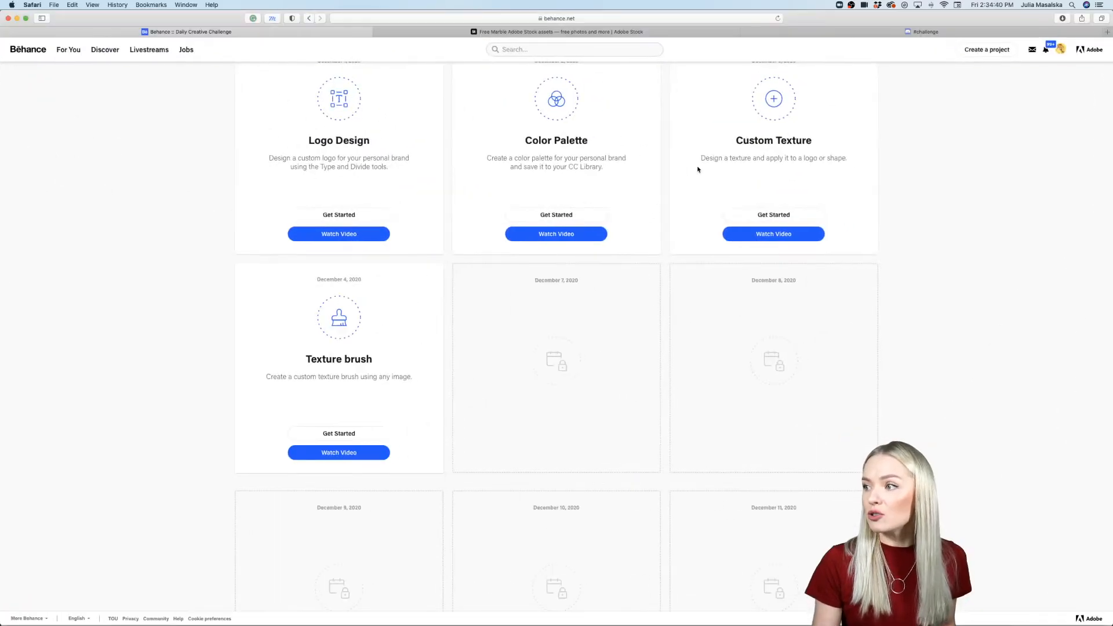
left_click(565, 34)
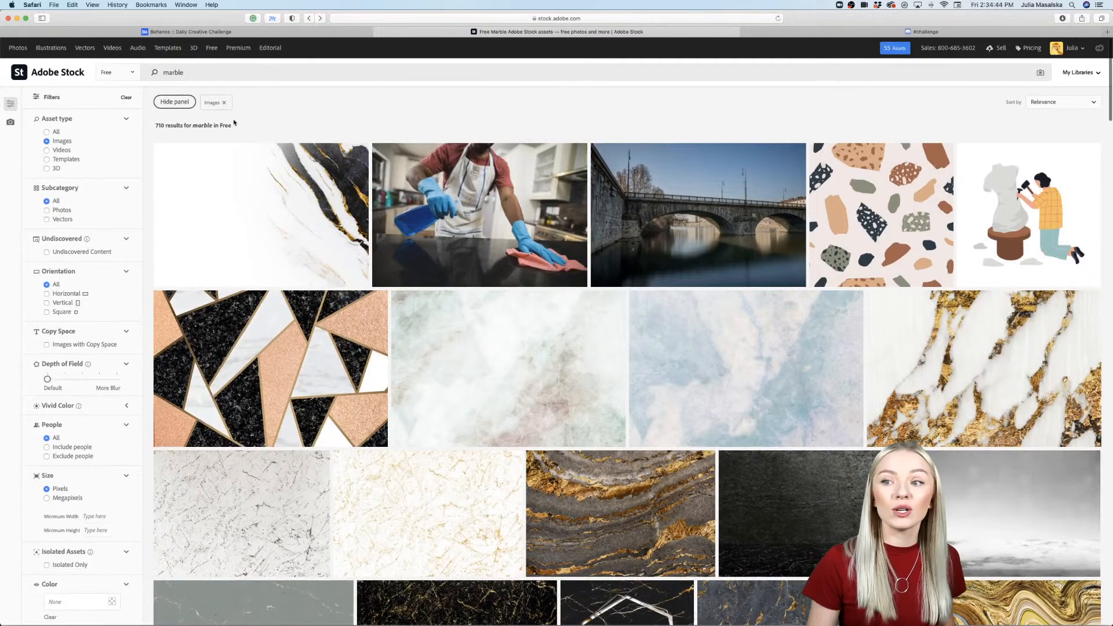
left_click(210, 50)
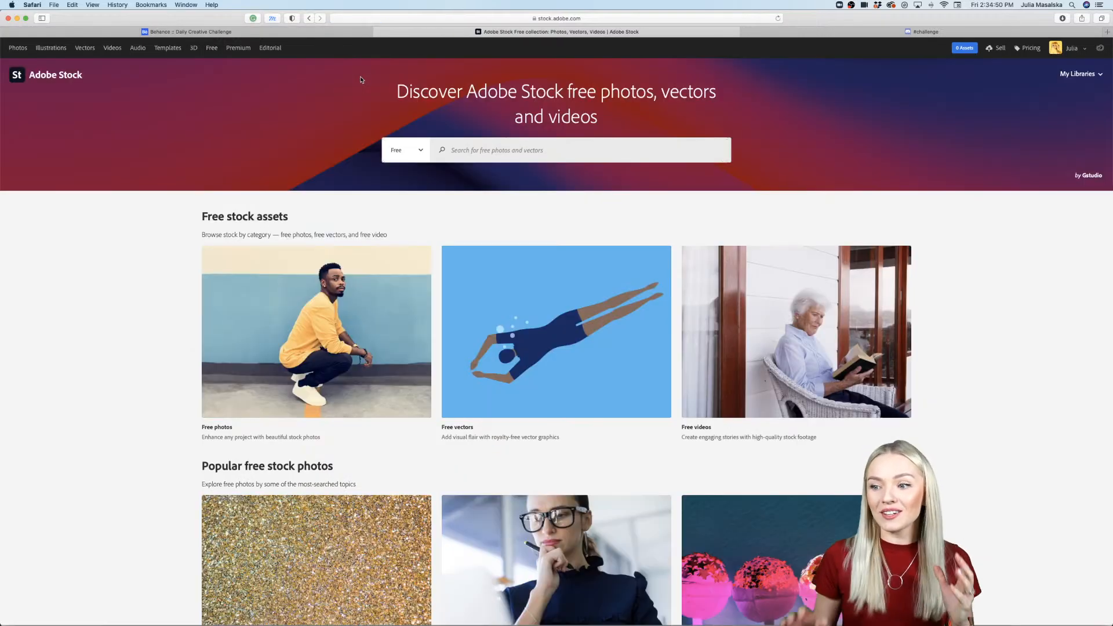
Step: Search the free Adobe Stock collection for "texture"
scroll(87, 447, "down", 5)
scroll(88, 446, "up", 5)
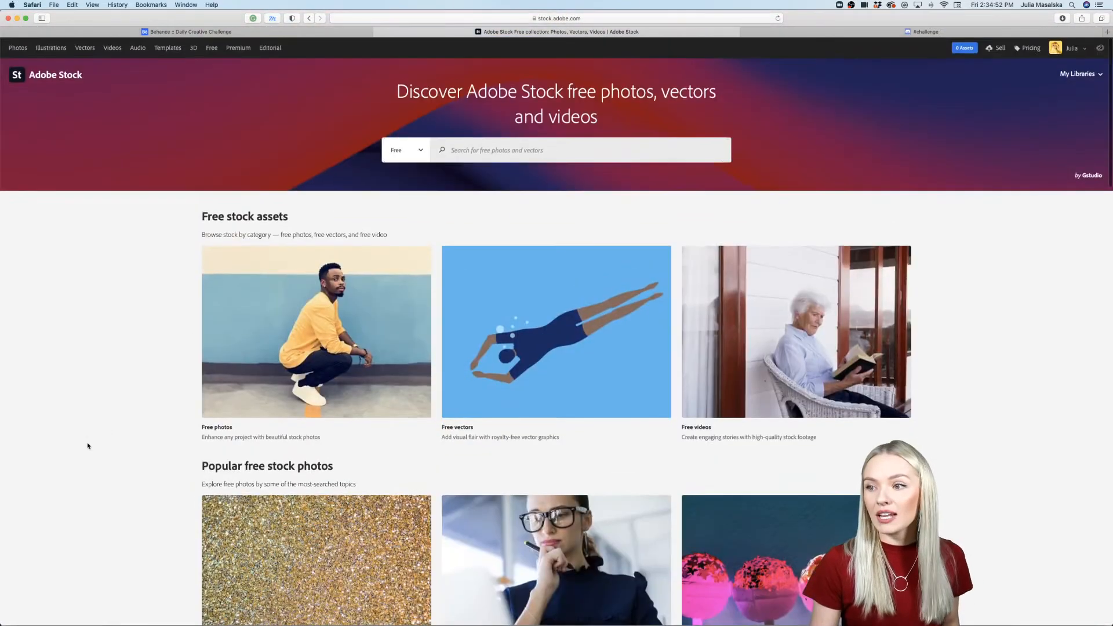
left_click(511, 150)
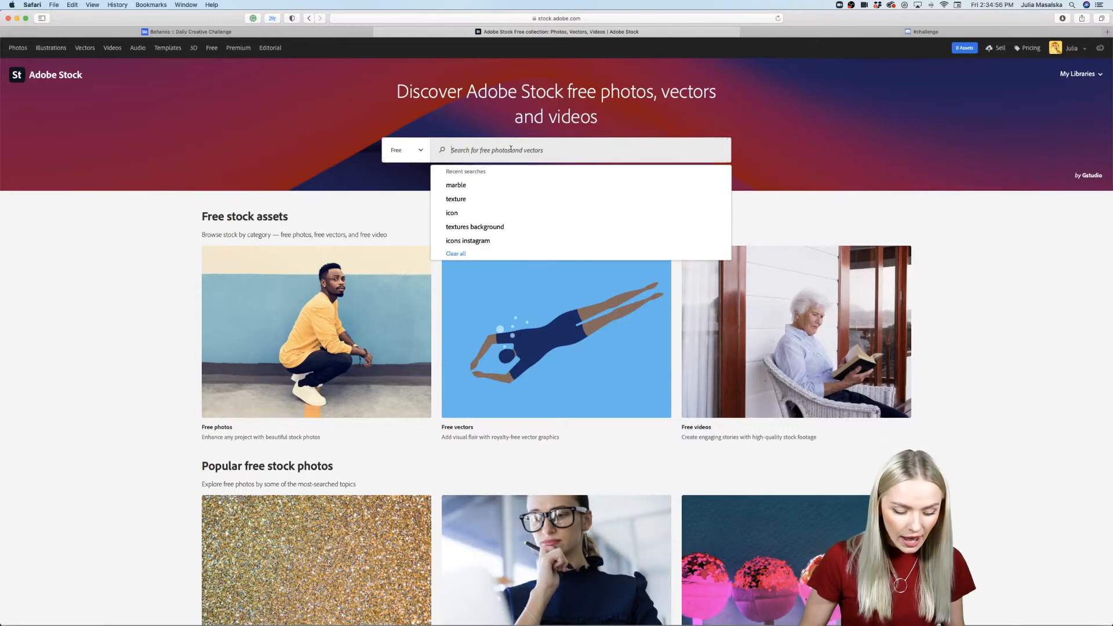
type("texture")
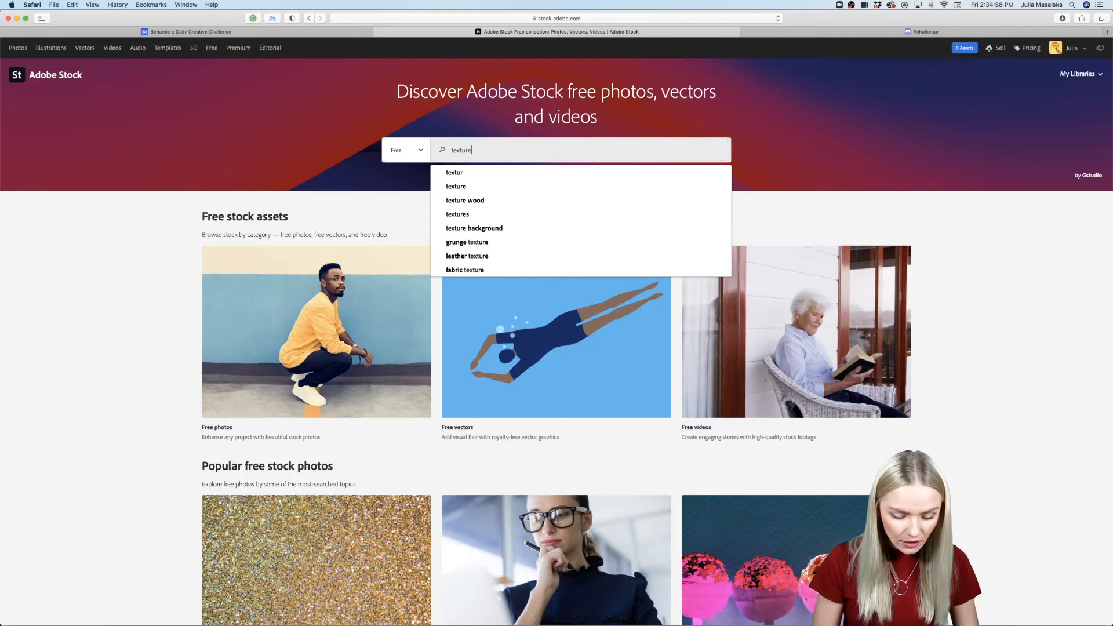
key("Return")
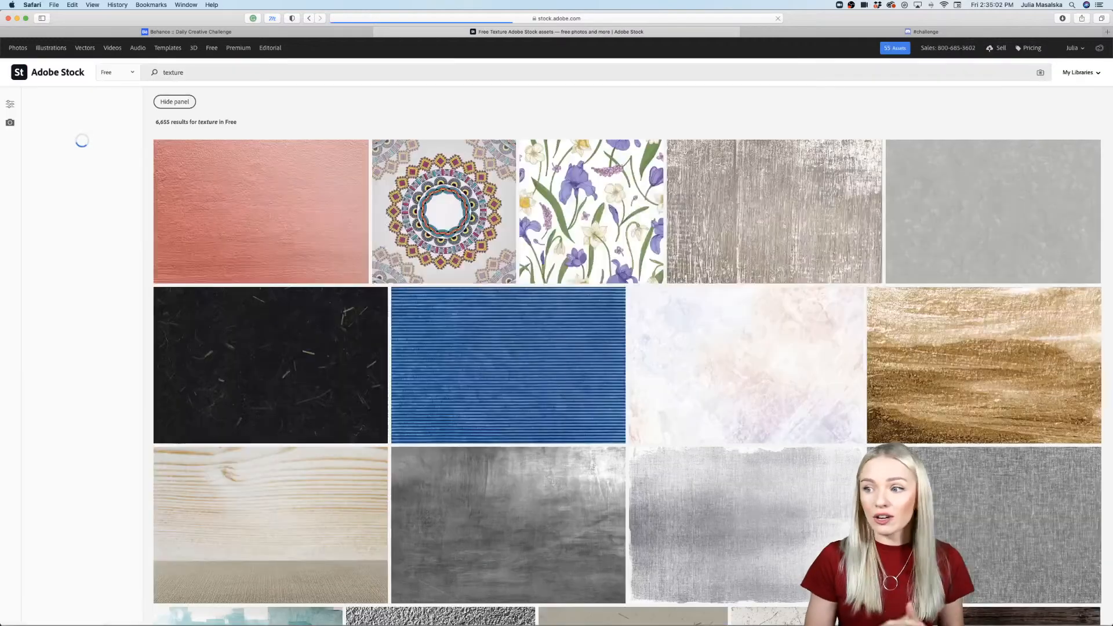
Step: Browse the free texture results on Adobe Stock and look at the details of the Silver cement wall texture
mouse_move(778, 308)
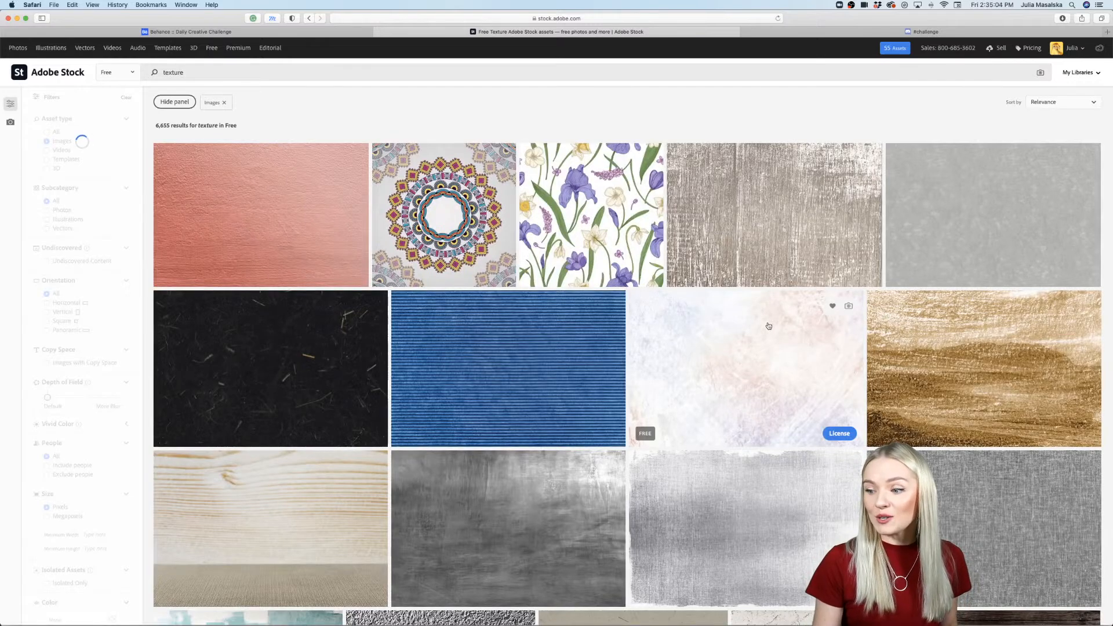
scroll(767, 330, "down", 15)
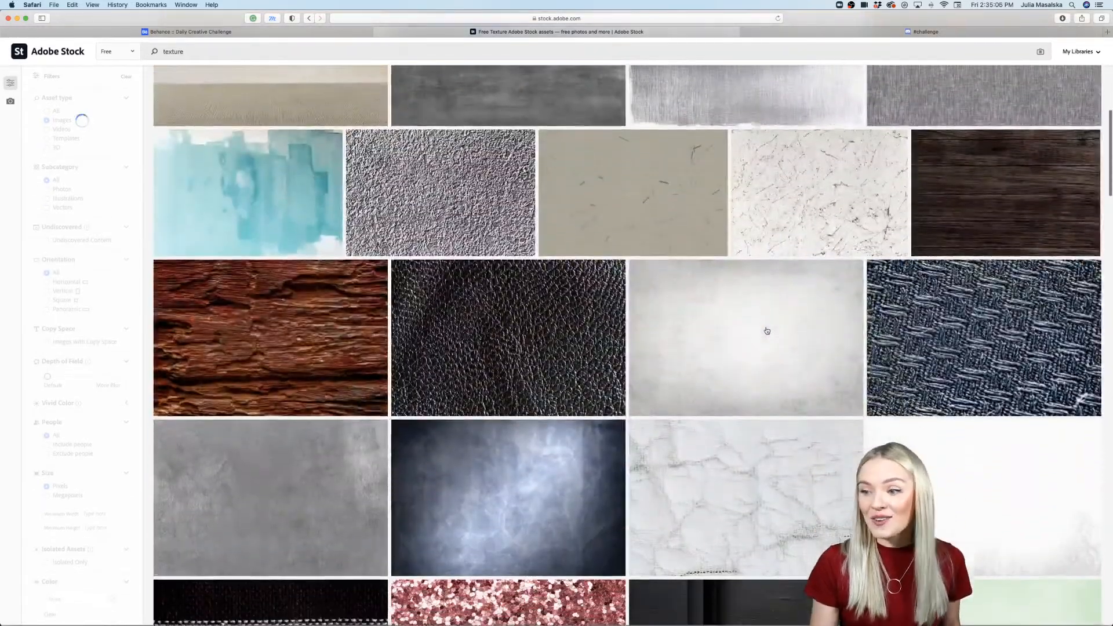
scroll(768, 331, "down", 10)
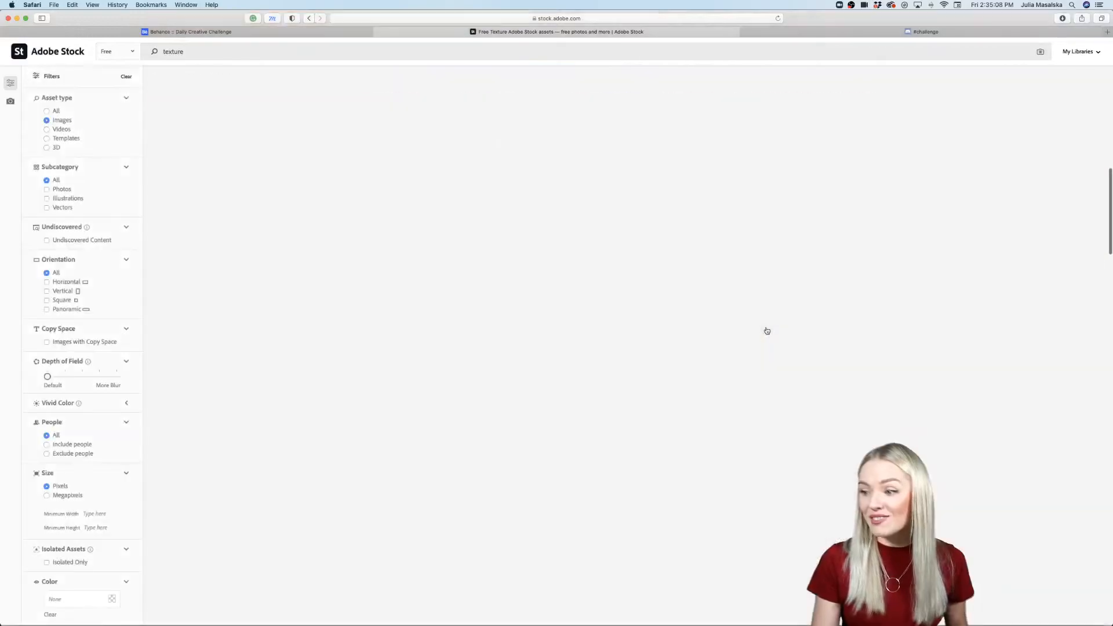
scroll(767, 331, "down", 6)
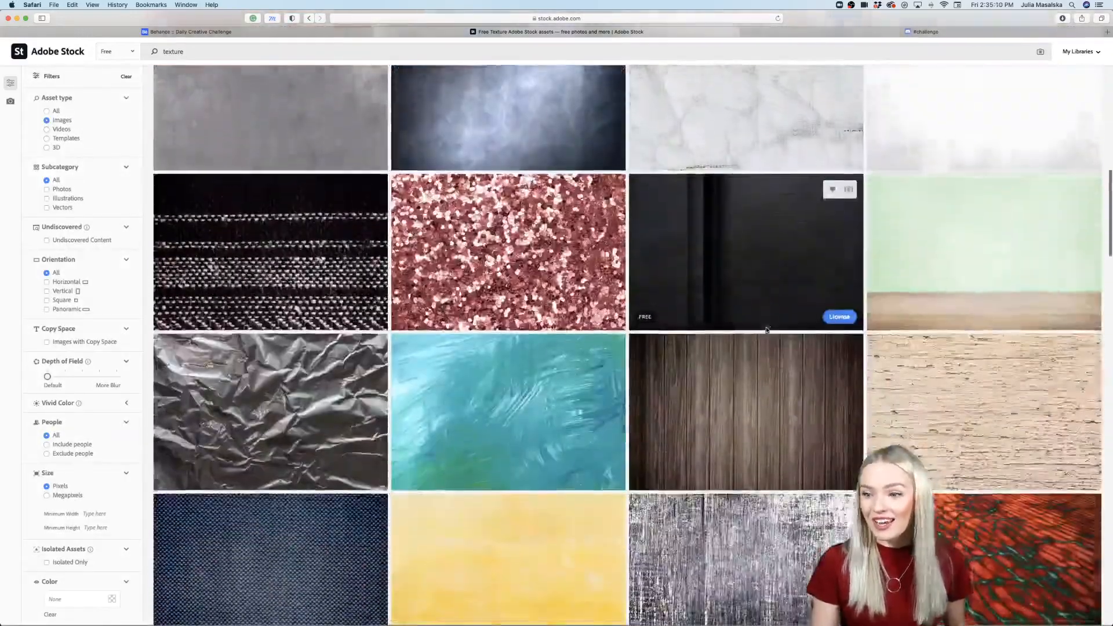
scroll(768, 331, "down", 5)
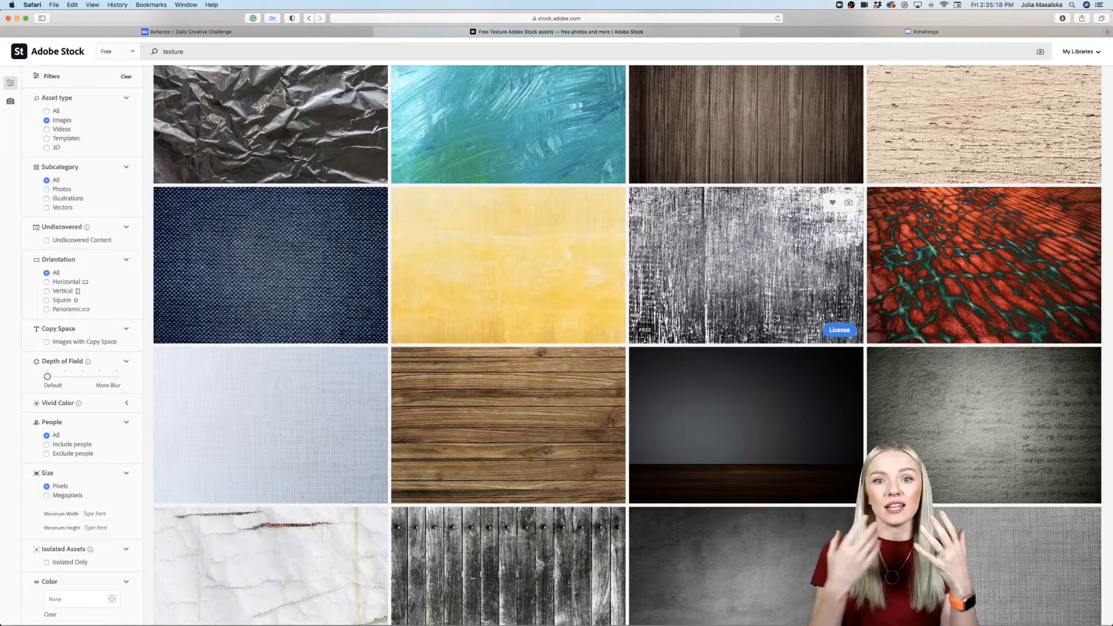
scroll(722, 264, "down", 3)
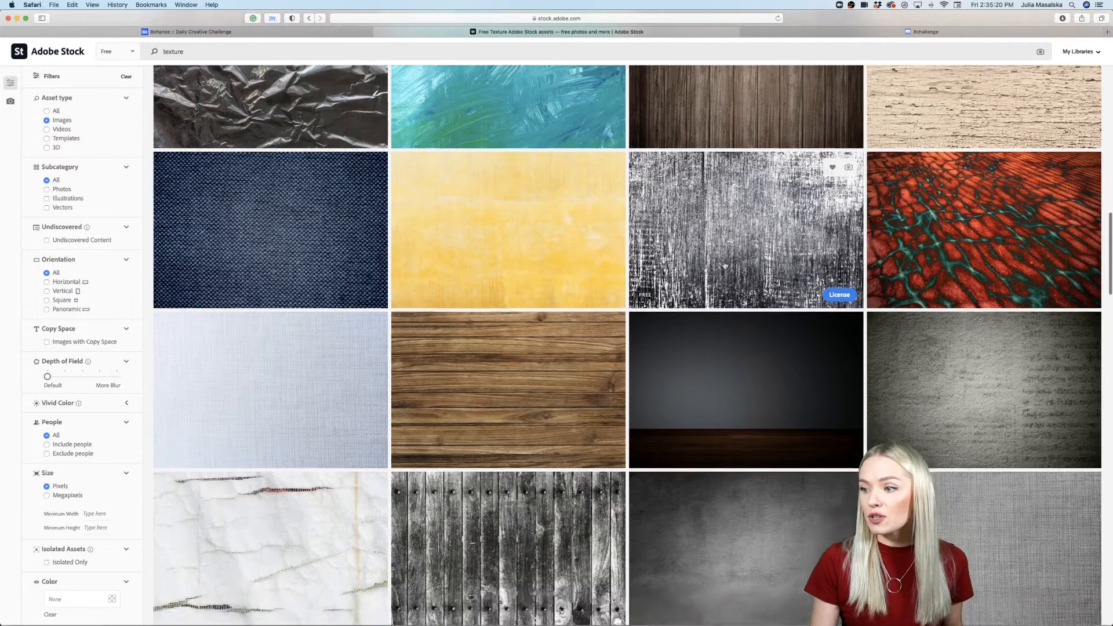
left_click(728, 162)
scroll(696, 392, "down", 7)
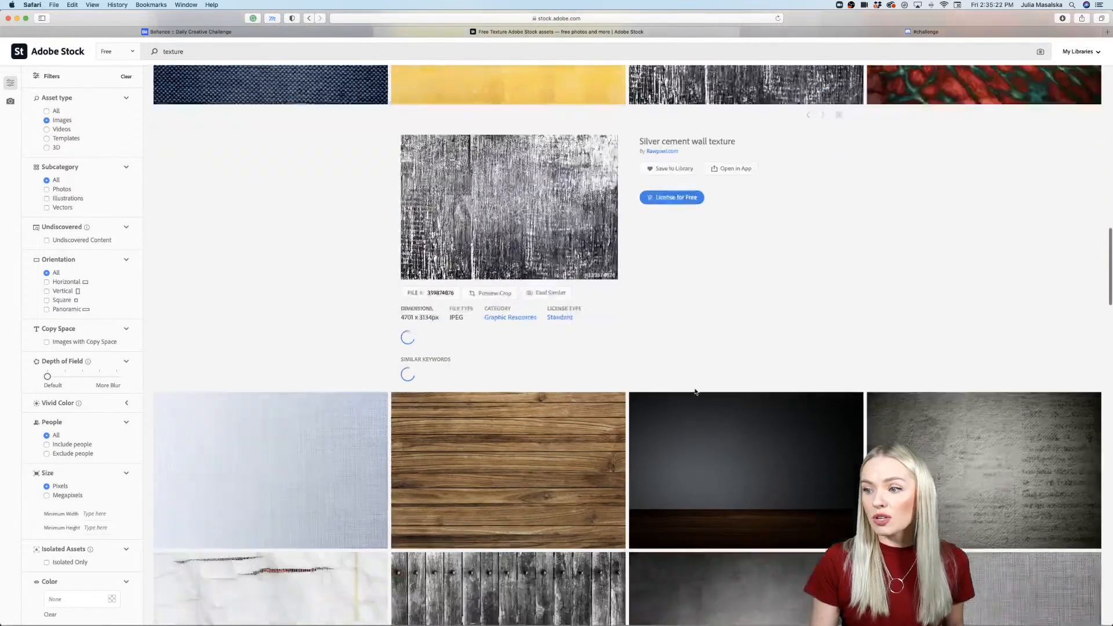
scroll(696, 391, "down", 5)
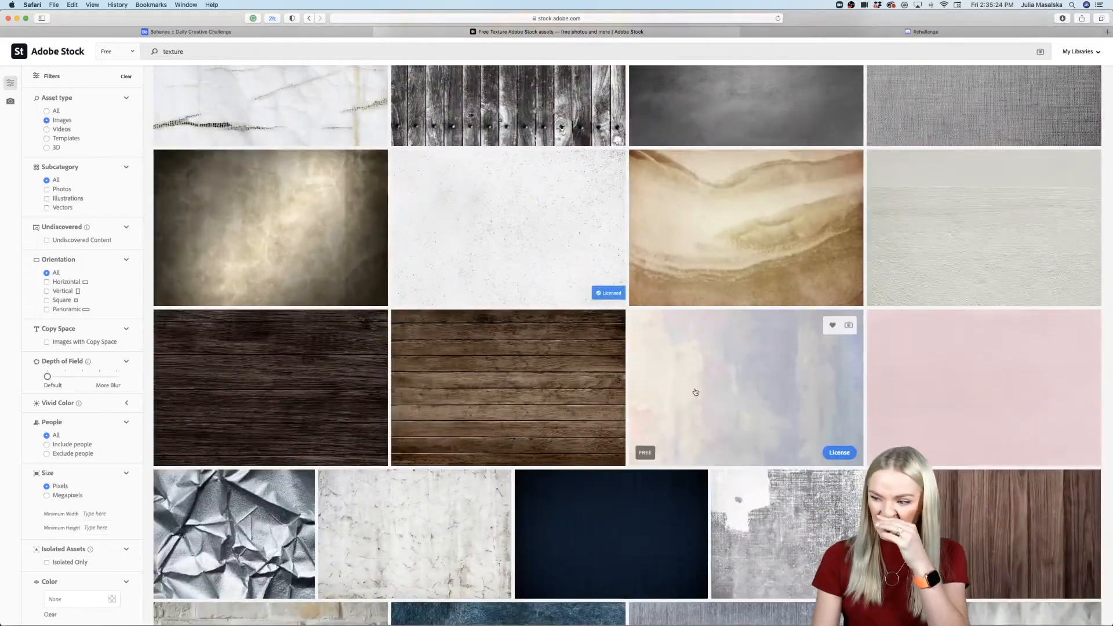
scroll(696, 392, "down", 2)
scroll(696, 392, "down", 5)
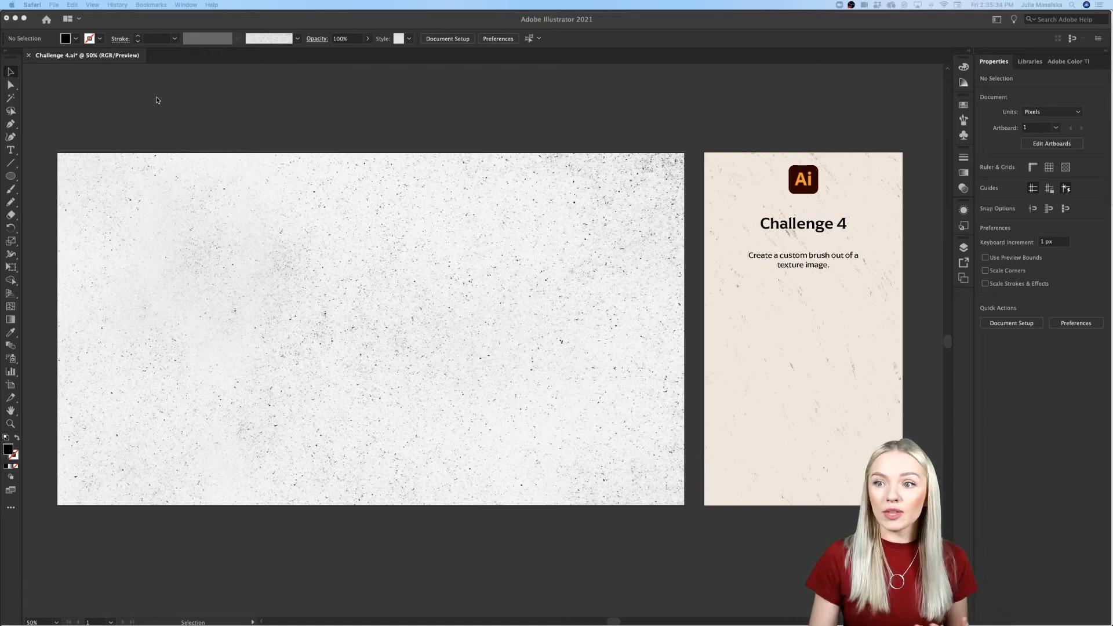
Step: Switch back to Illustrator and select the speckled texture image on the wide artboard, viewing its grain up close
left_click(156, 100)
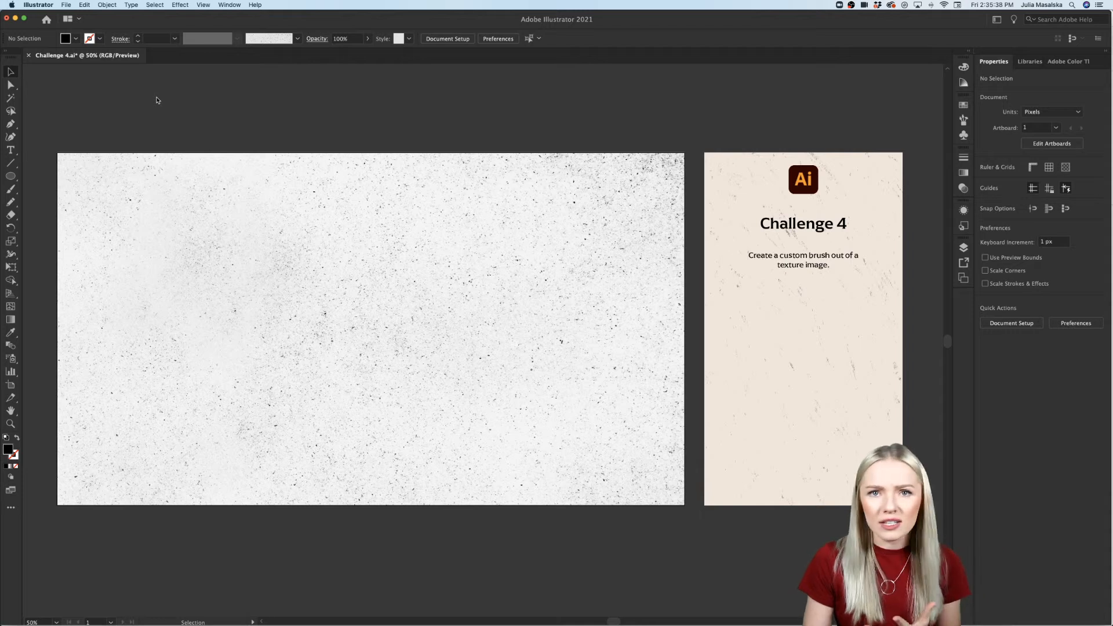
left_click(165, 189)
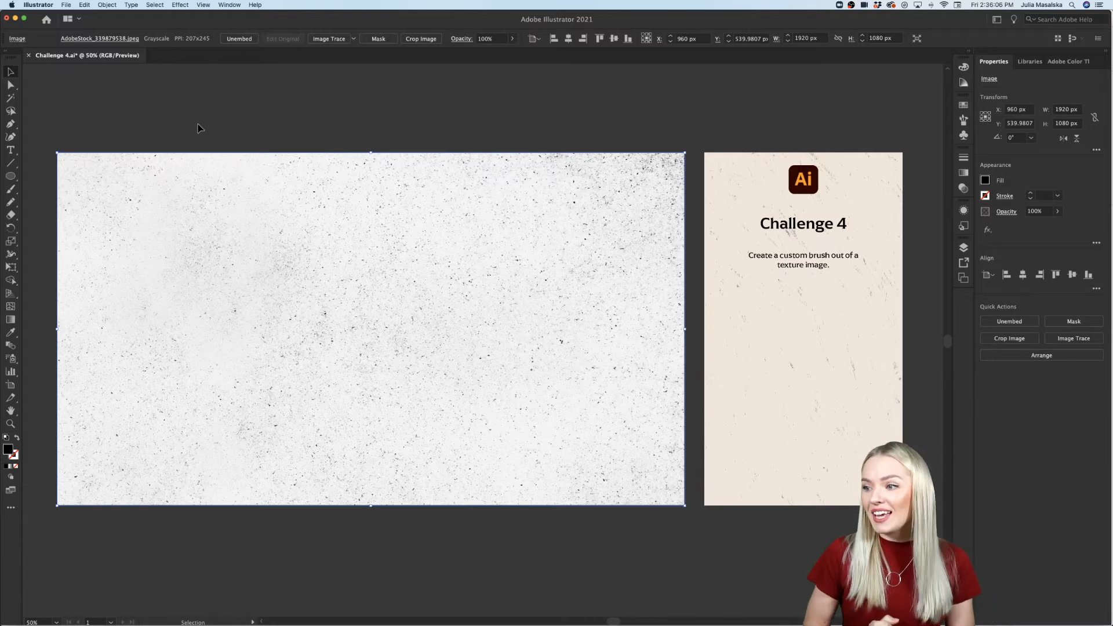
left_click(711, 175)
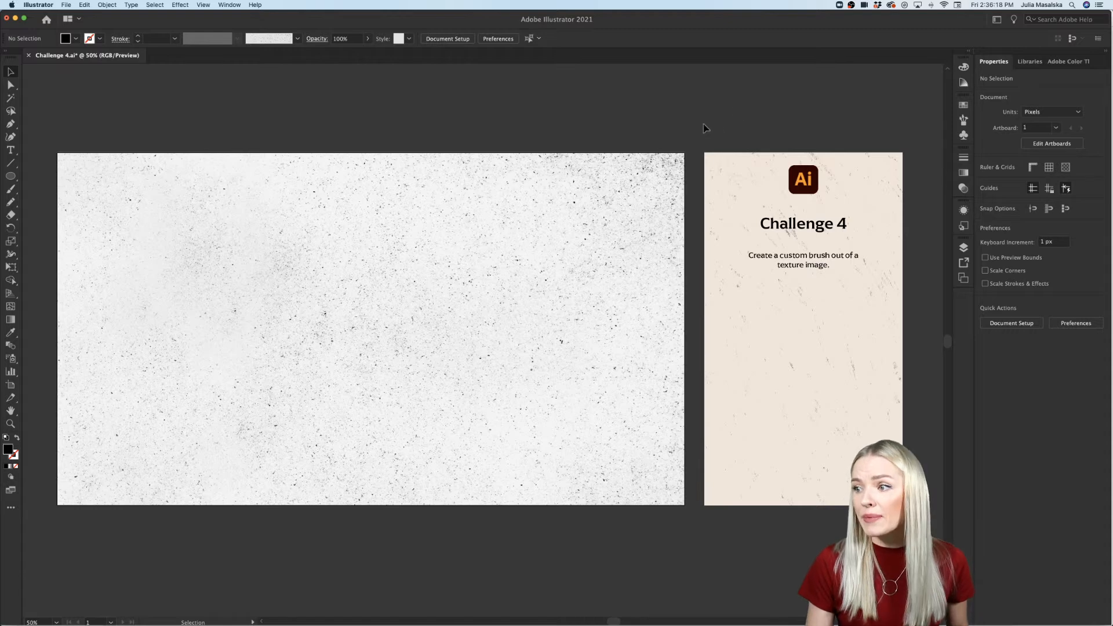
left_click(619, 202)
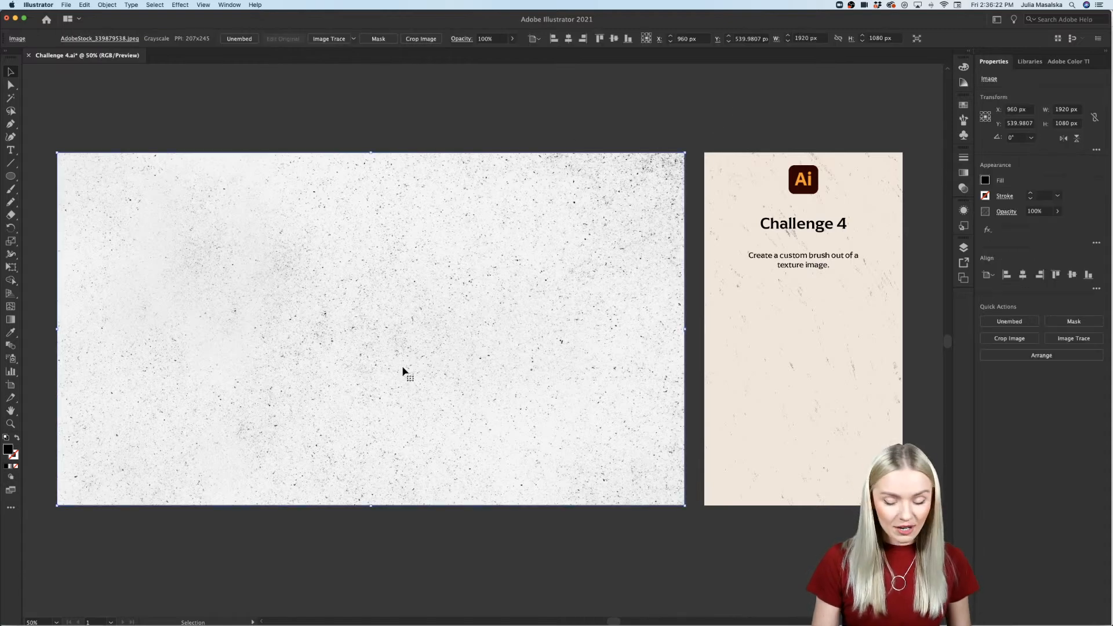
key("super+1")
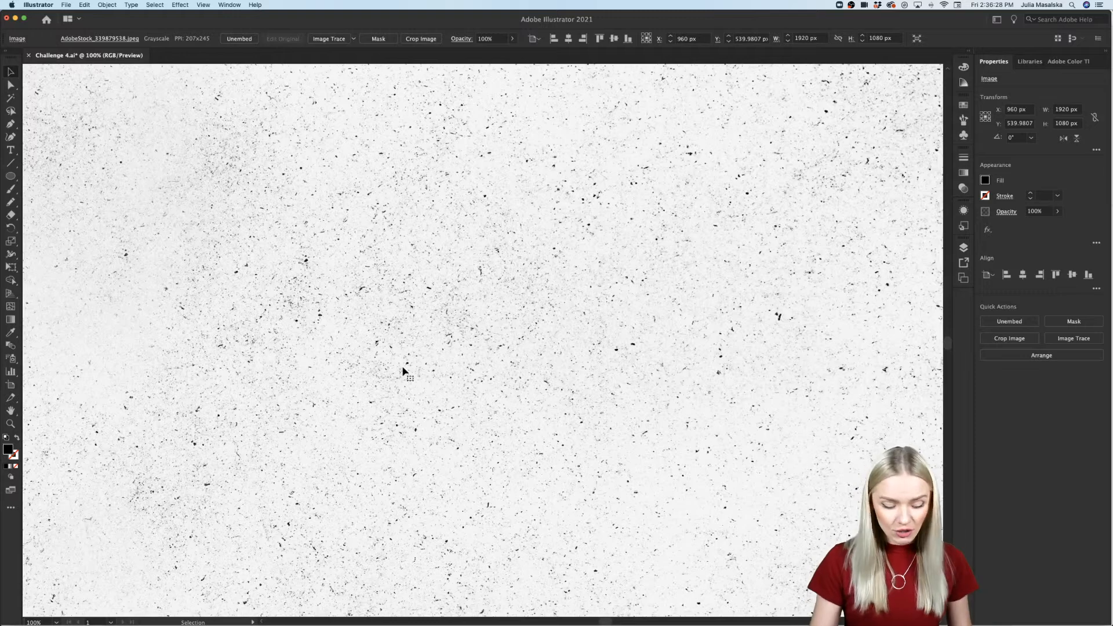
key("super+minus")
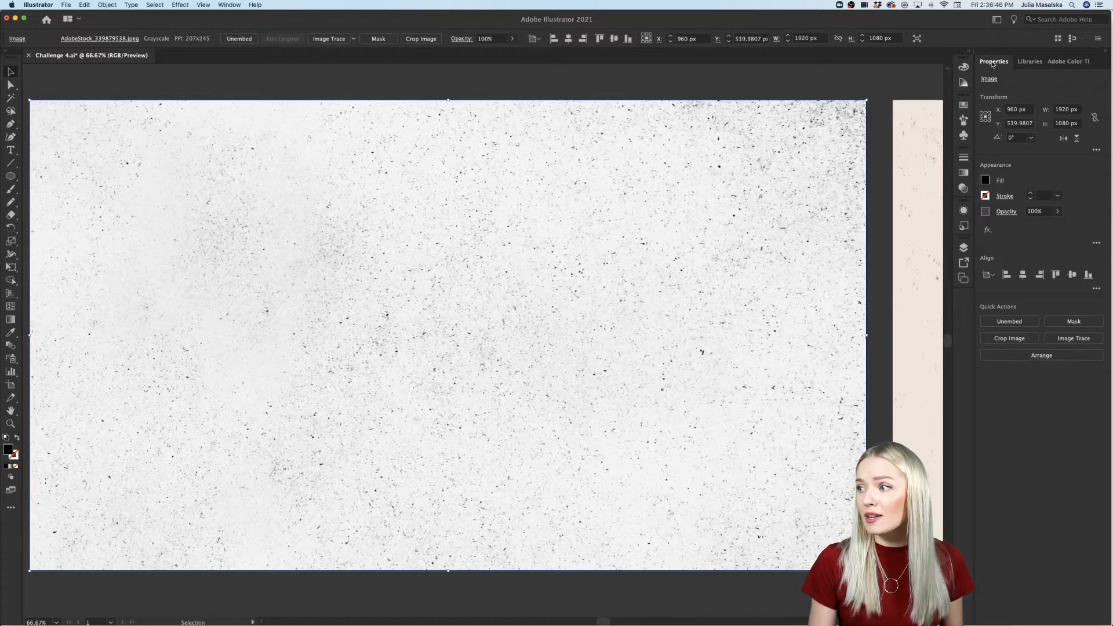
Step: Check that Properties and Brushes are enabled in the workspace, and look at the document's existing brushes
left_click(228, 5)
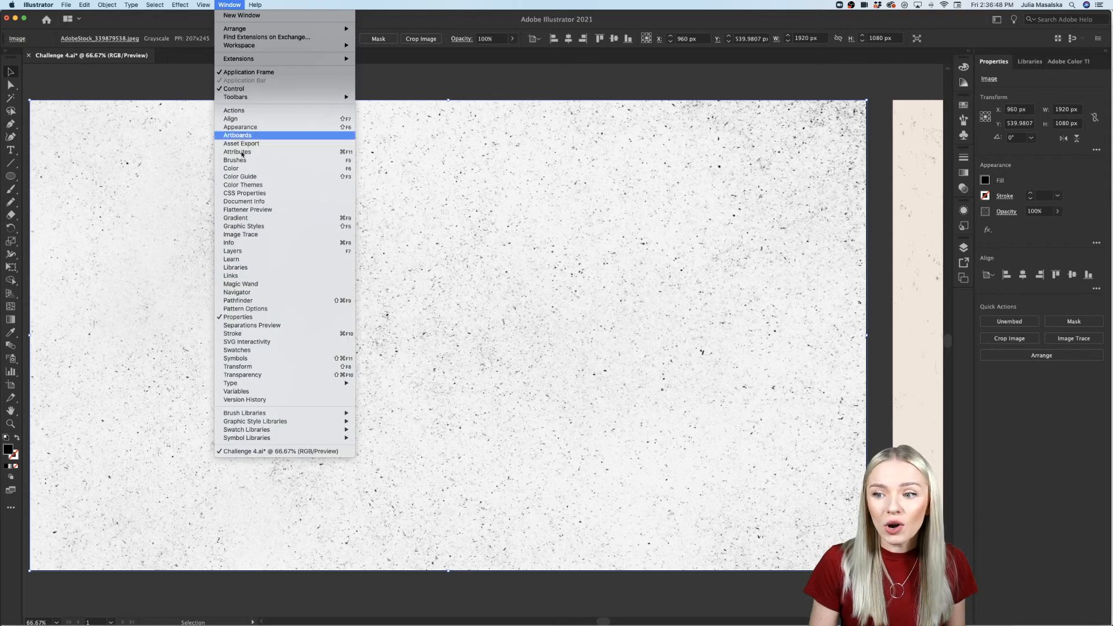
left_click(220, 318)
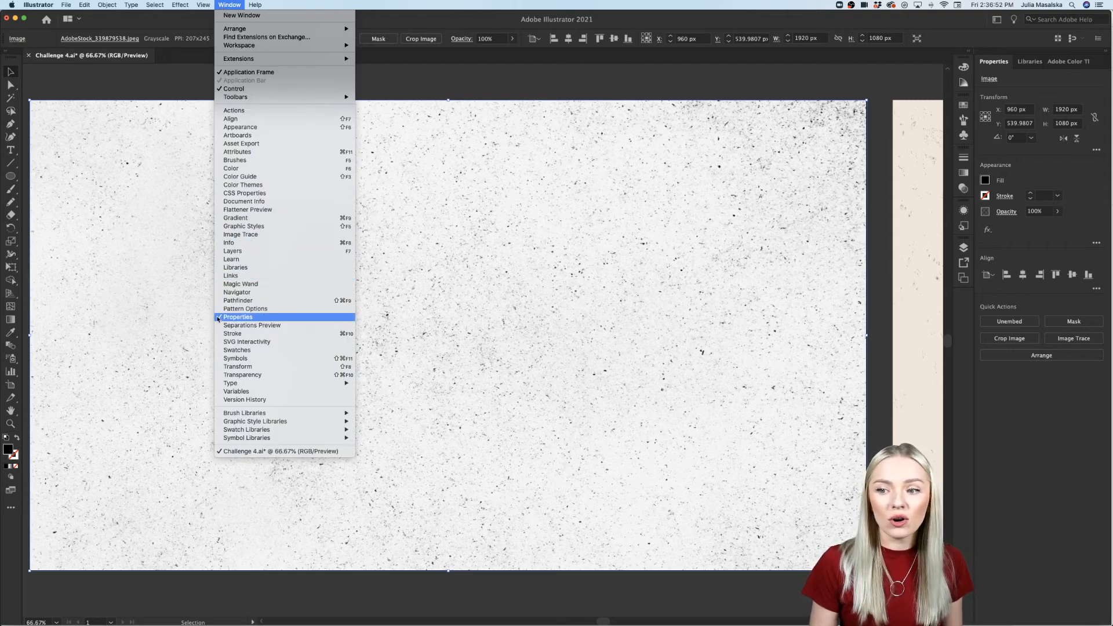
left_click(406, 91)
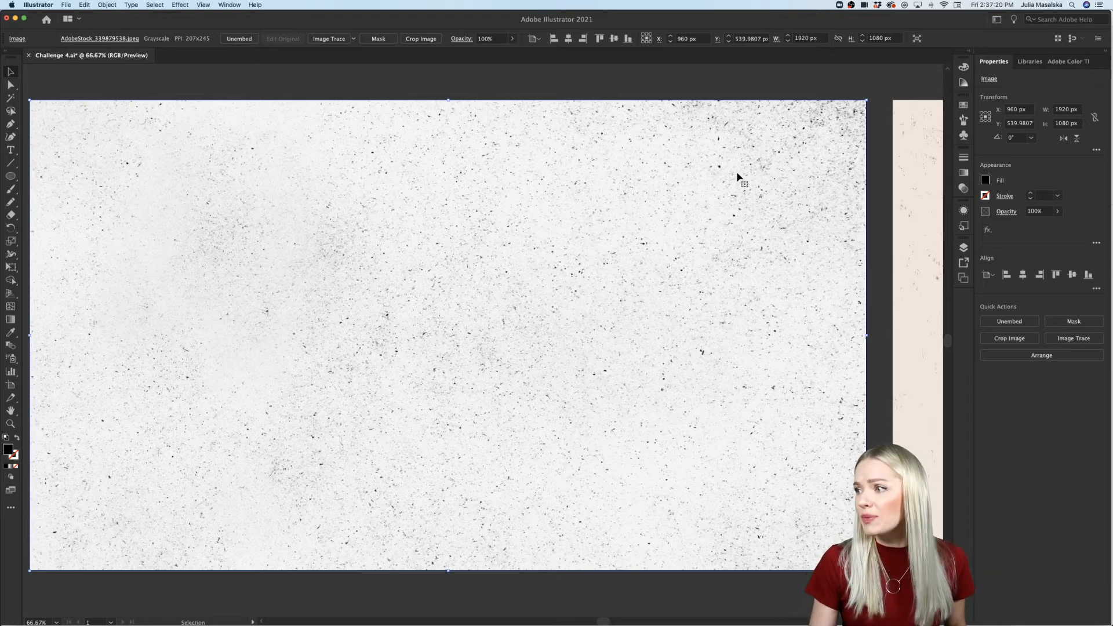
left_click(964, 119)
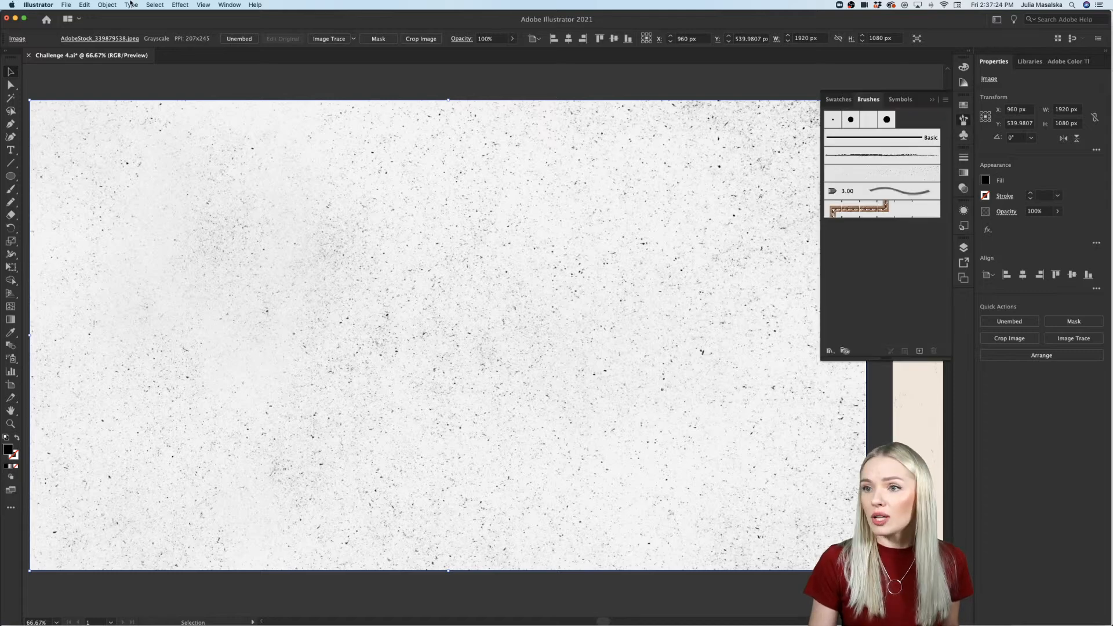
left_click(231, 5)
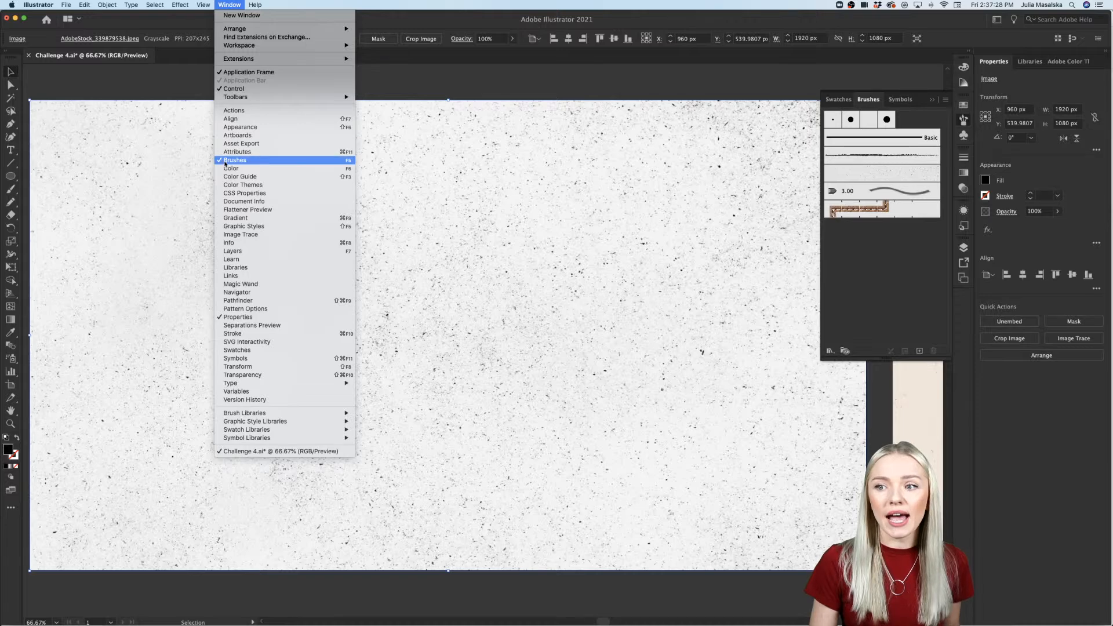
left_click(410, 88)
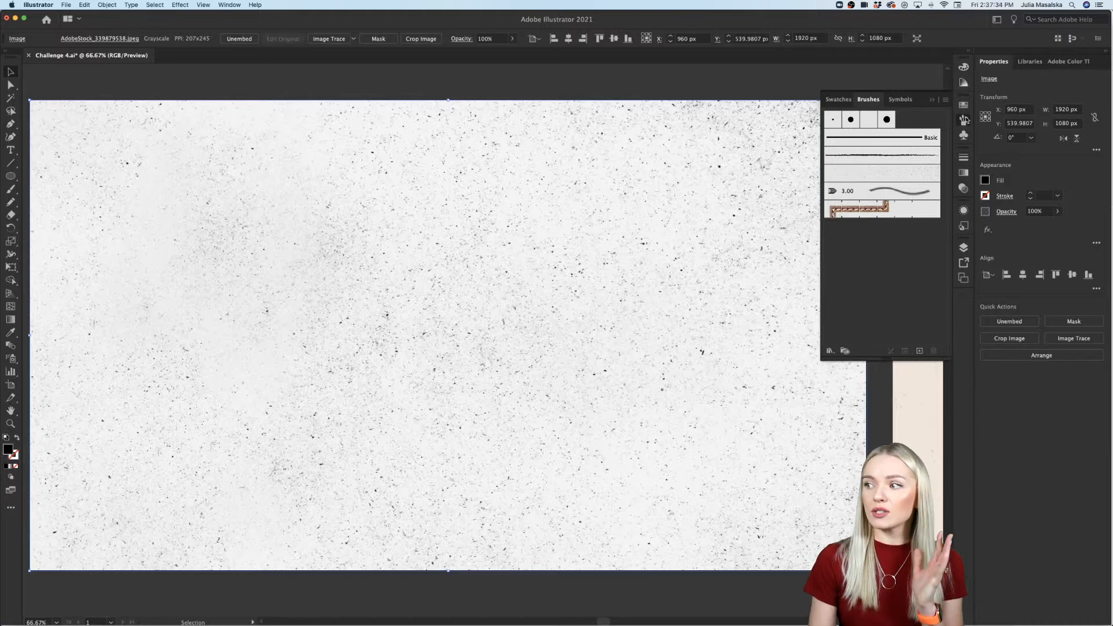
left_click(964, 120)
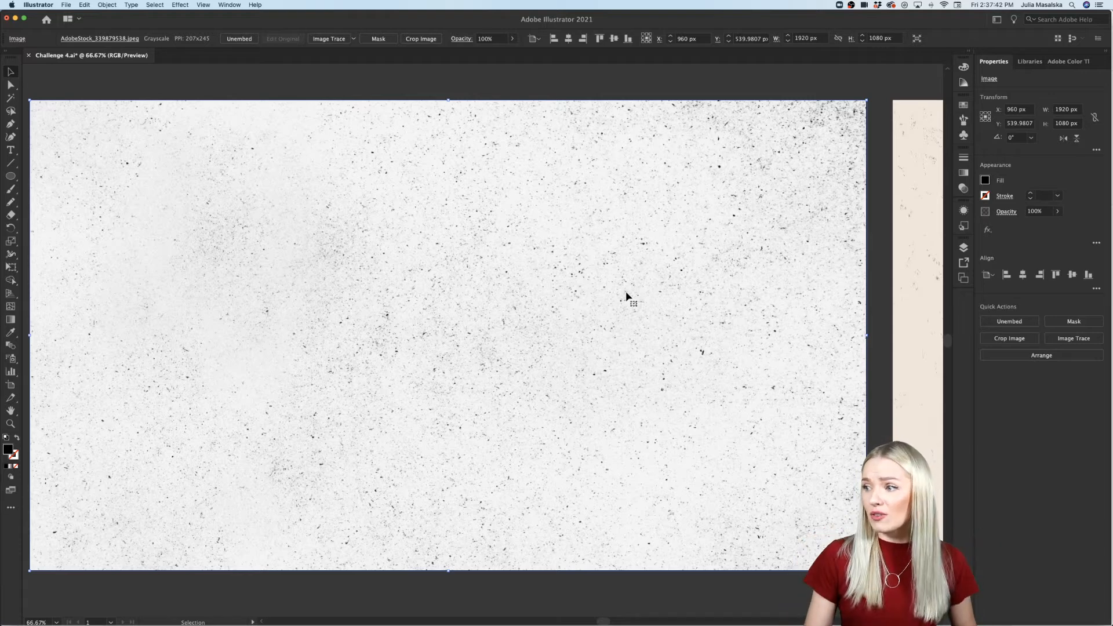
Step: Image Trace the selected texture with the Black and White Logo preset, accepting the slow tracing of the large image
left_click(1049, 338)
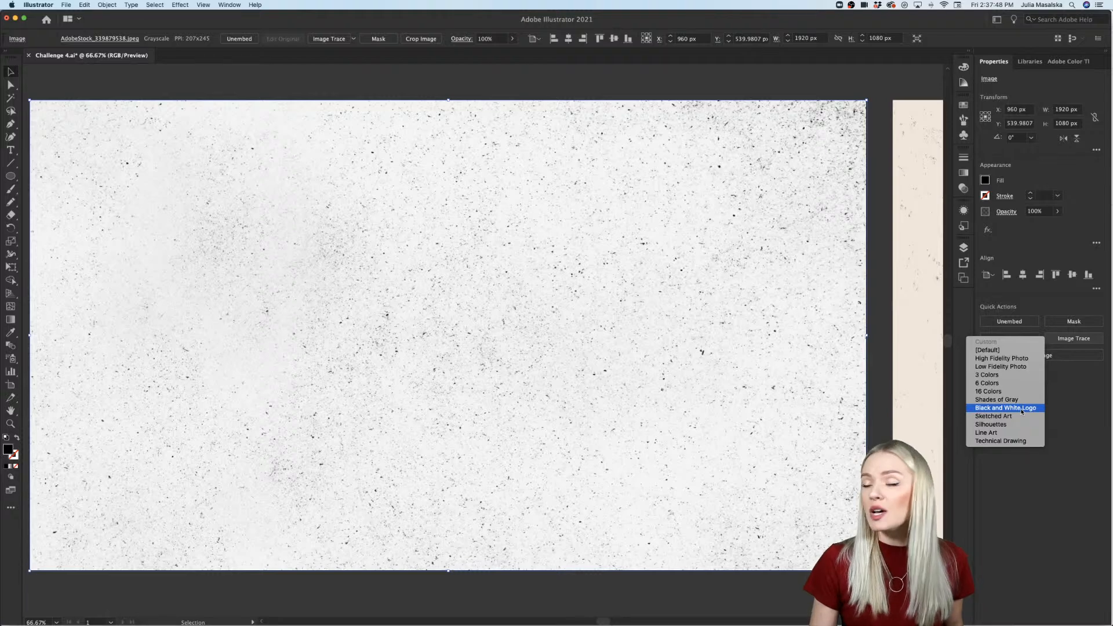
left_click(1022, 410)
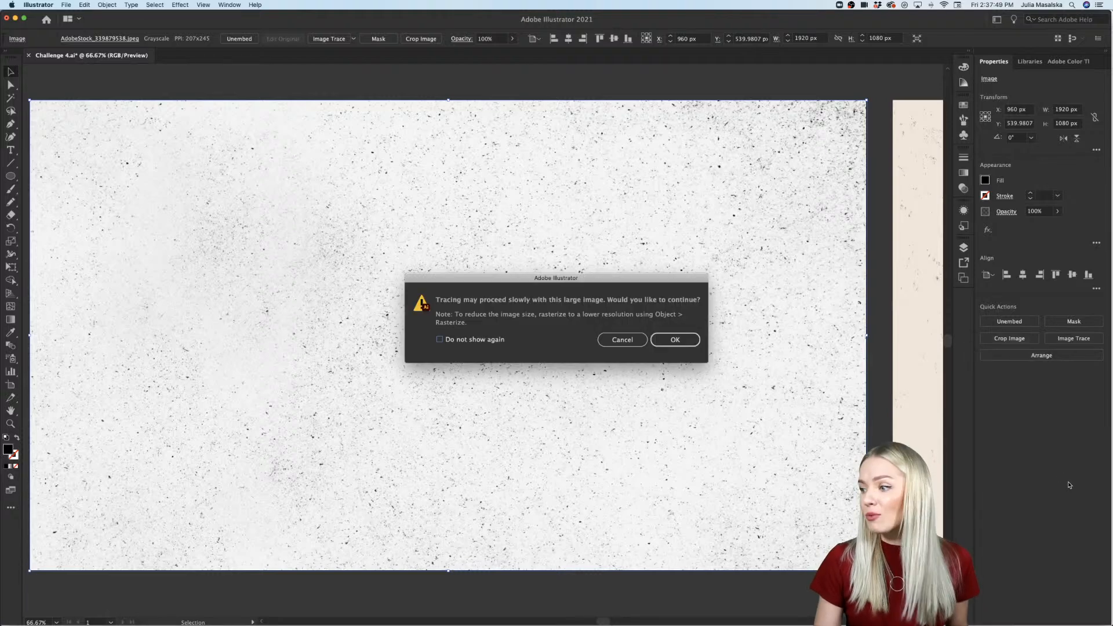
left_click(675, 339)
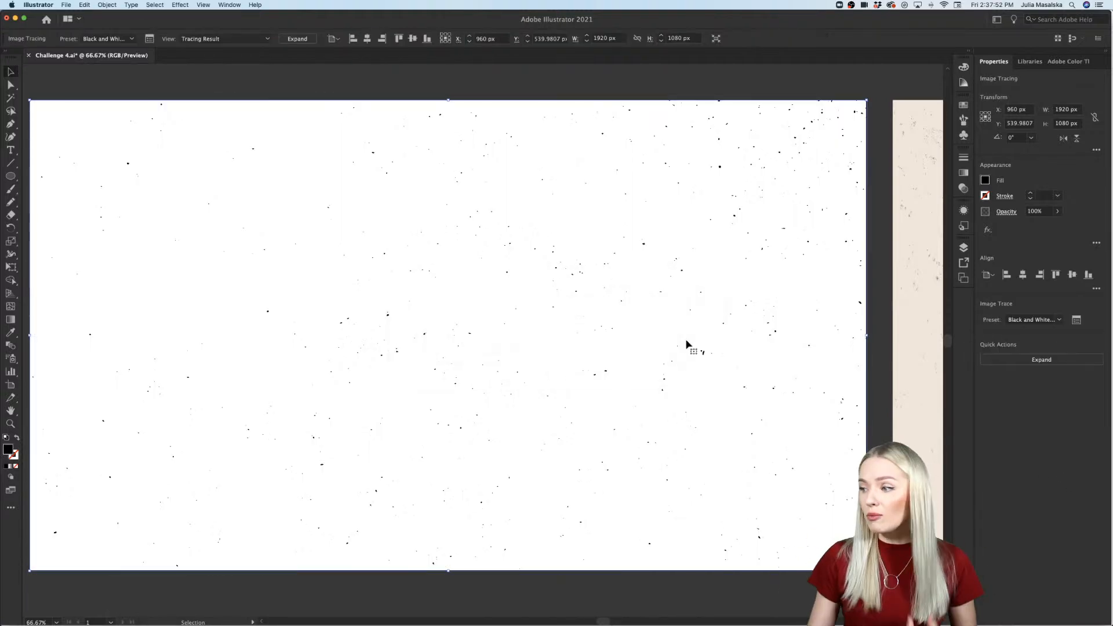
Step: Set the trace threshold to 185 with Ignore White enabled, and expand the traced texture into vector shapes
left_click(1077, 321)
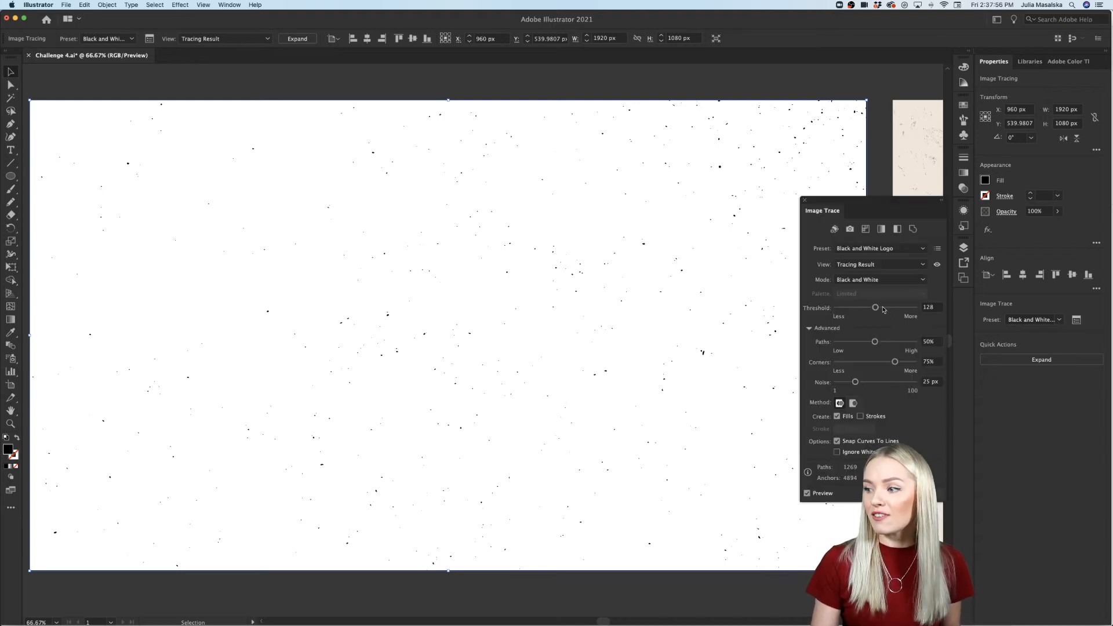
left_click_drag(876, 309, 892, 308)
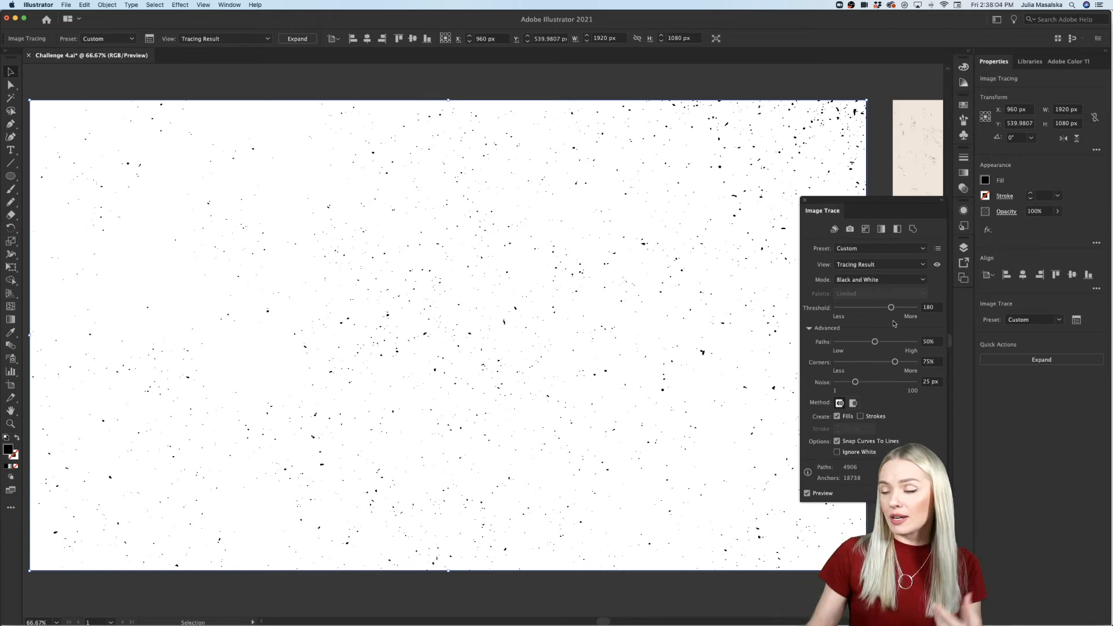
left_click_drag(892, 309, 894, 310)
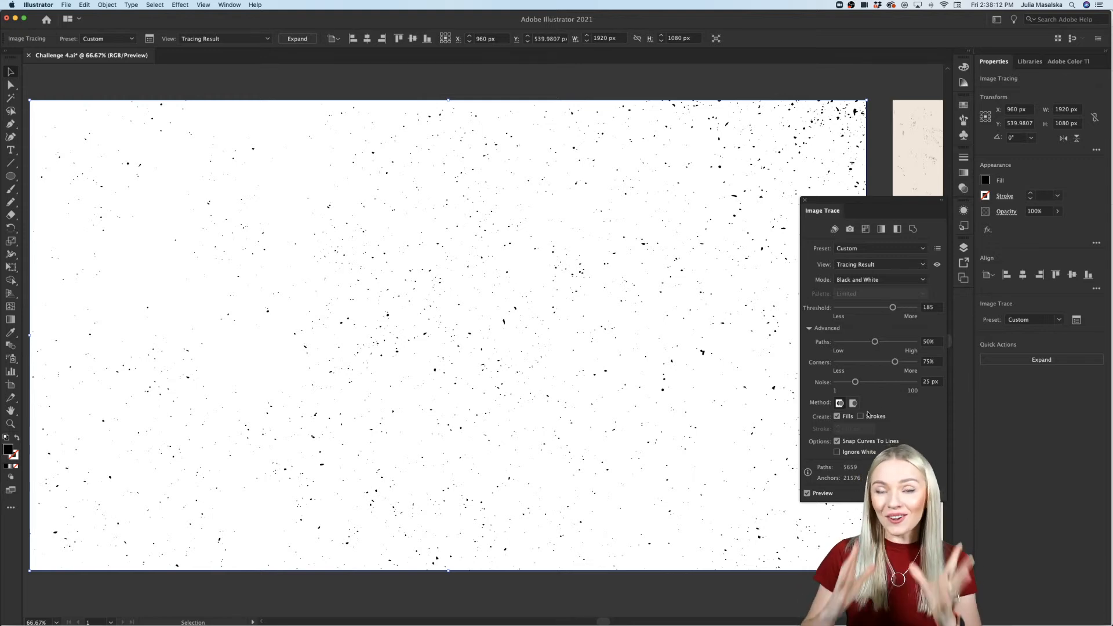
left_click(837, 452)
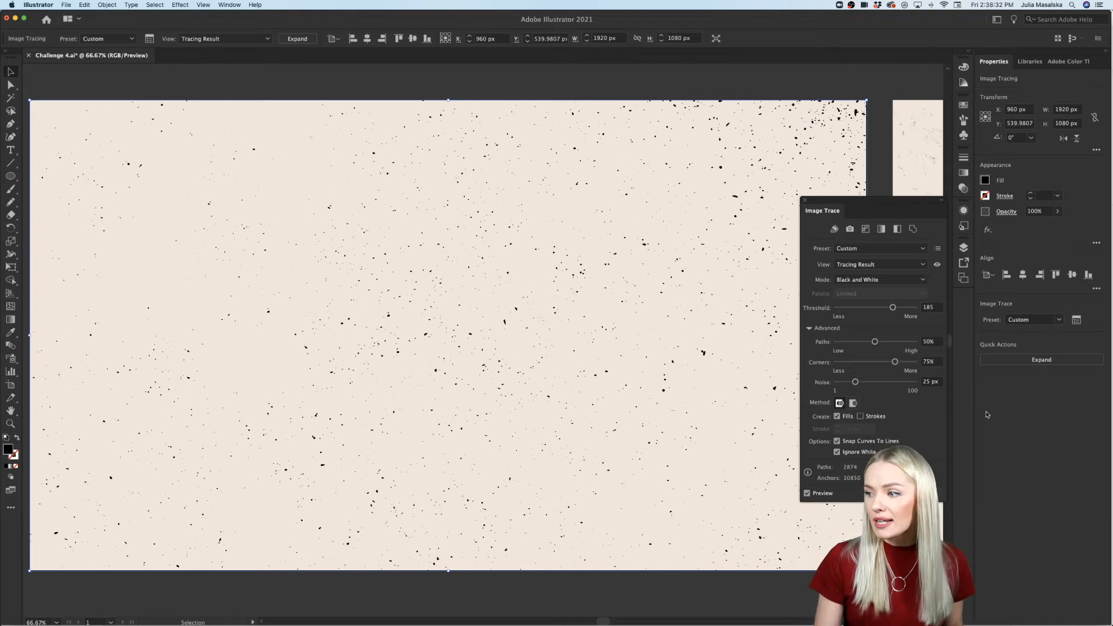
left_click(1042, 360)
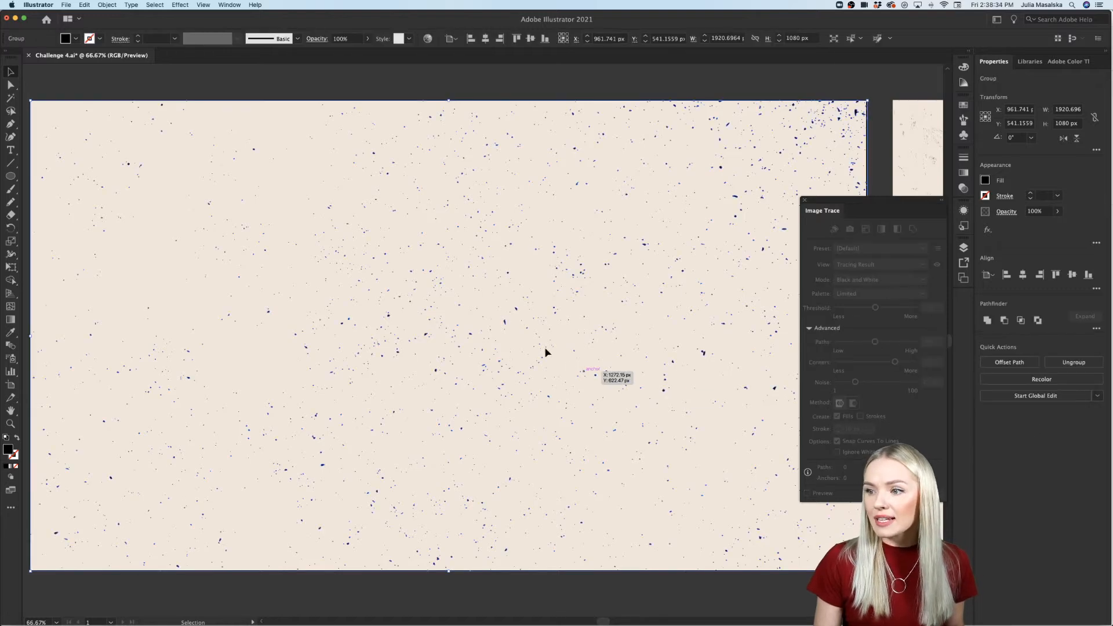
Step: Isolate the expanded group to examine a single speck's vector shape, and reselect the whole speckle group outside isolation
scroll(505, 301, "up", 5)
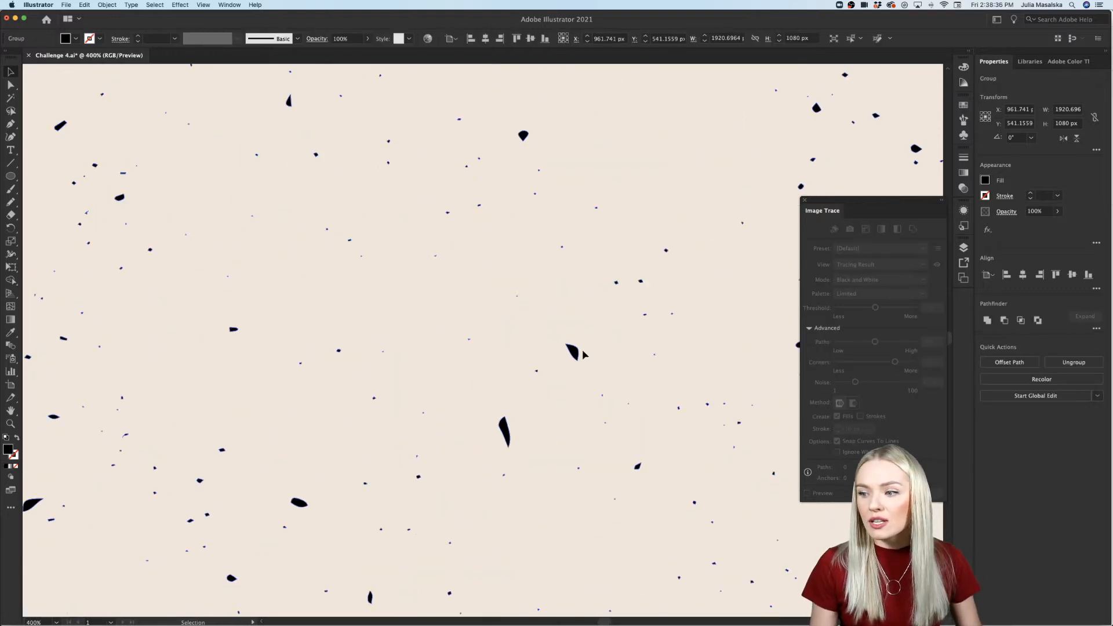
scroll(564, 355, "up", 4)
double_click(532, 364)
left_click(550, 364)
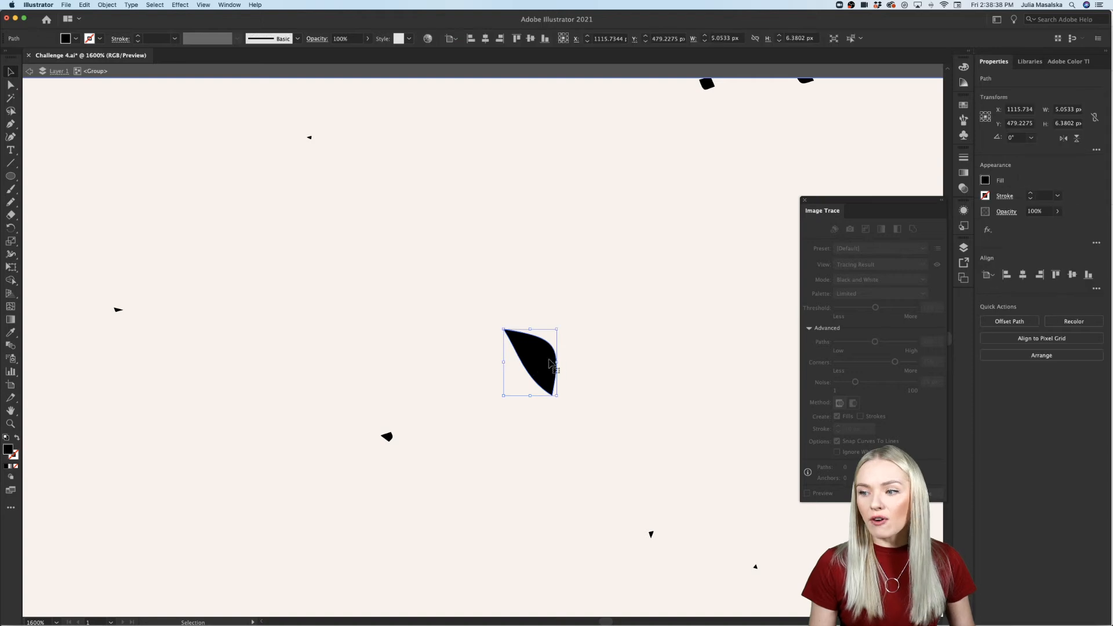
left_click(569, 367)
scroll(569, 368, "down", 10)
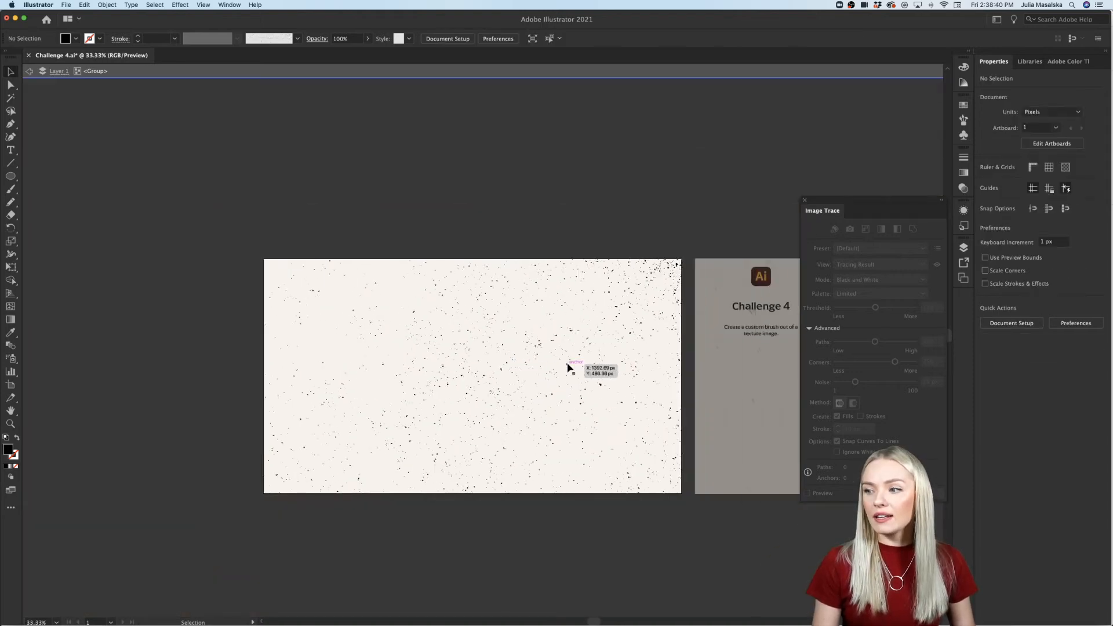
double_click(512, 212)
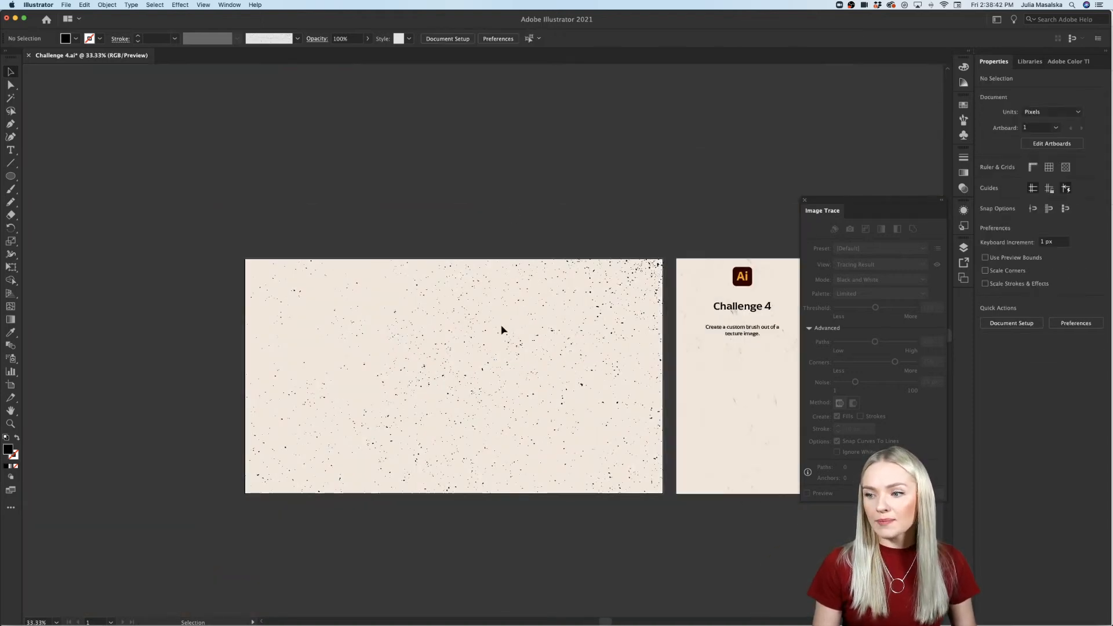
scroll(503, 328, "up", 1)
left_click(646, 301)
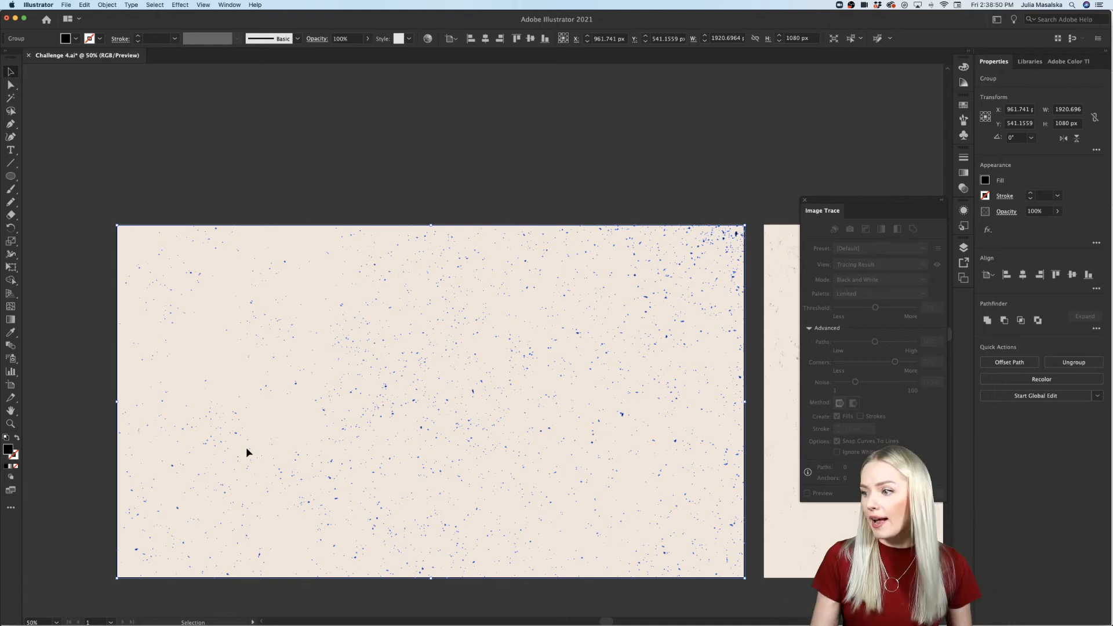
Step: Create a new Art Brush from the selected speckle group, keeping the default Art Brush options
left_click(806, 201)
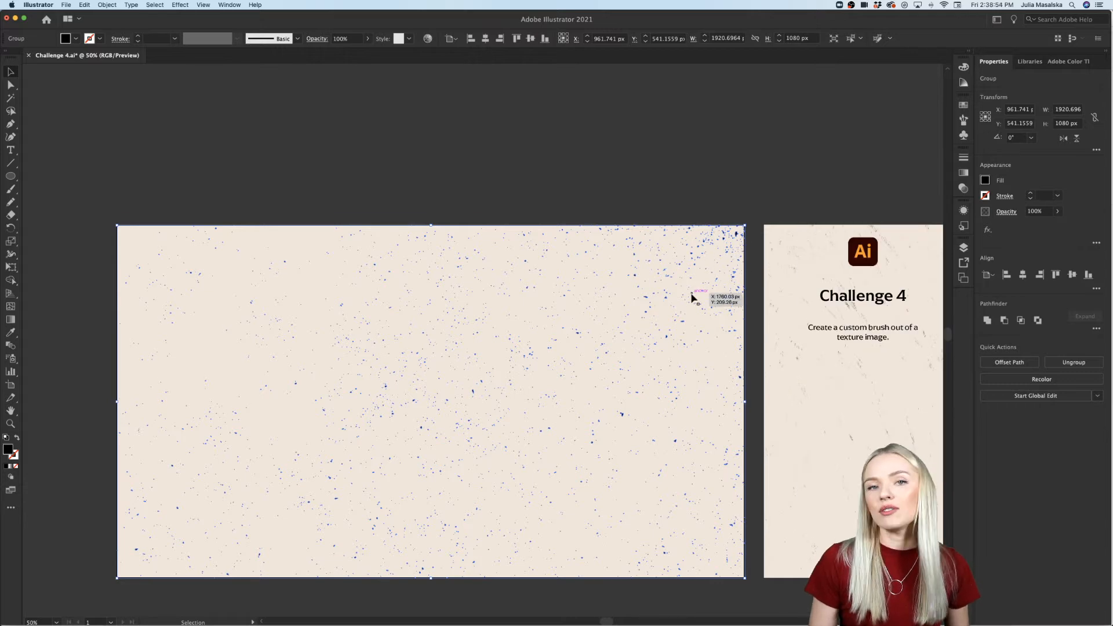
scroll(692, 295, "down", 2)
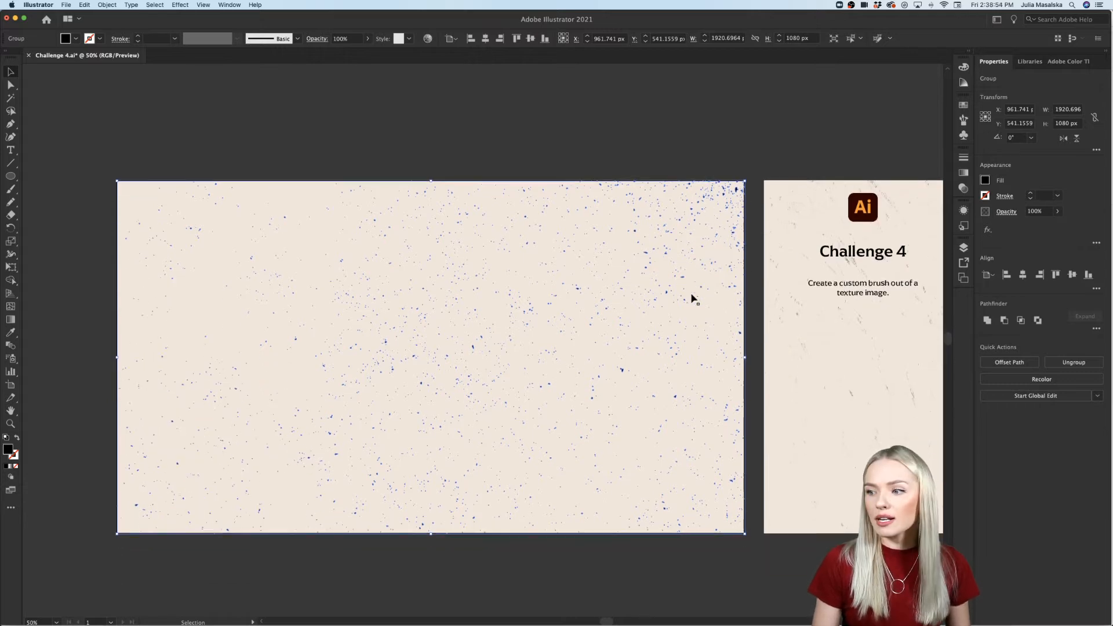
left_click(964, 120)
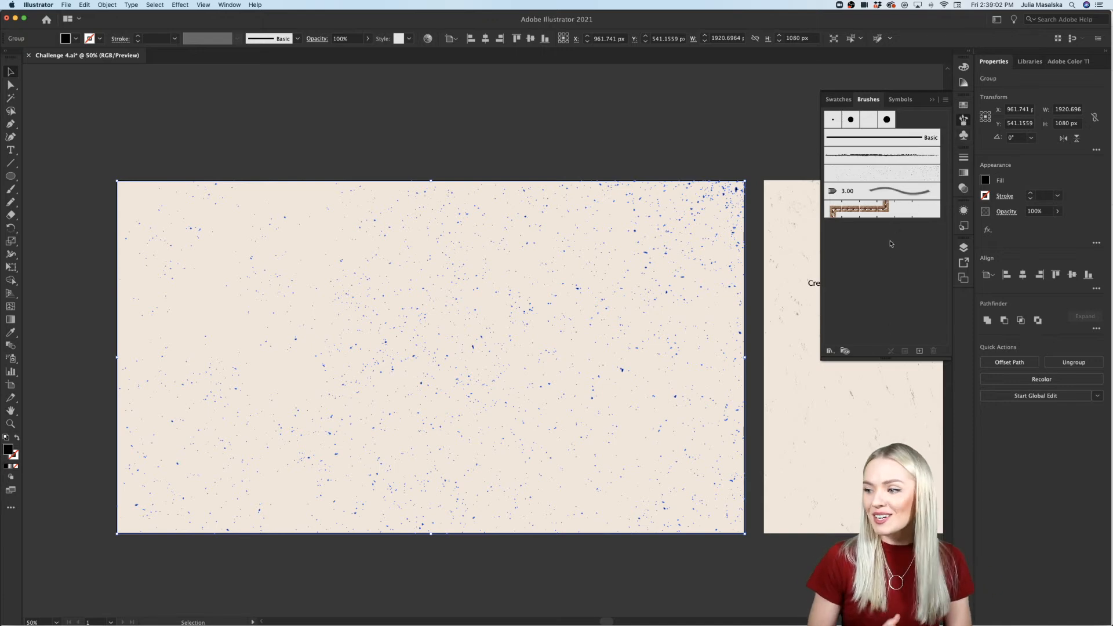
left_click(919, 352)
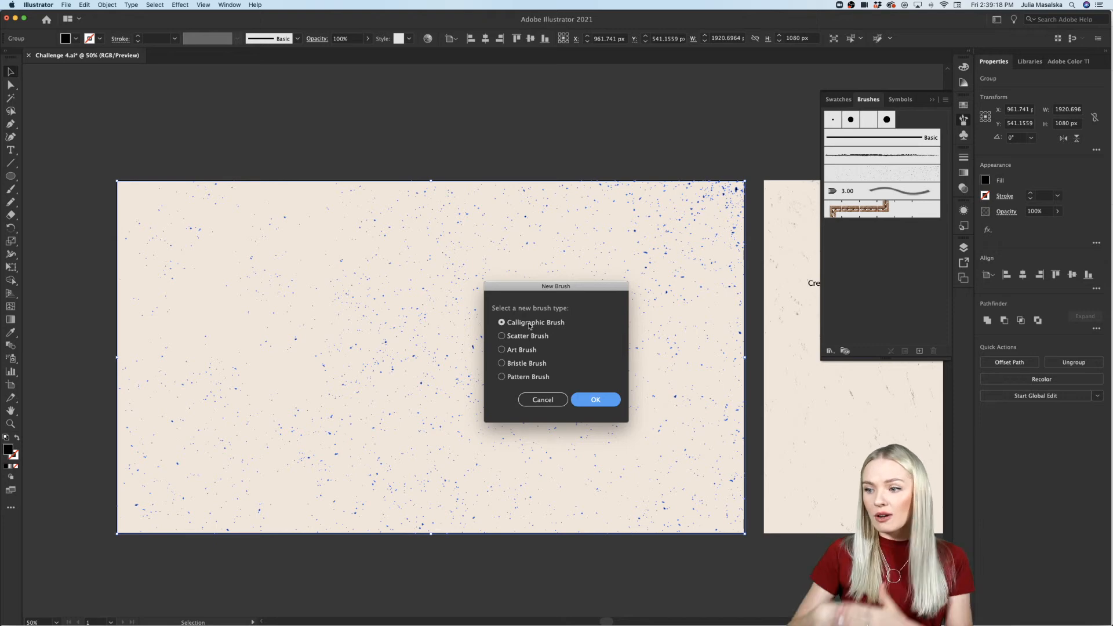
left_click(502, 351)
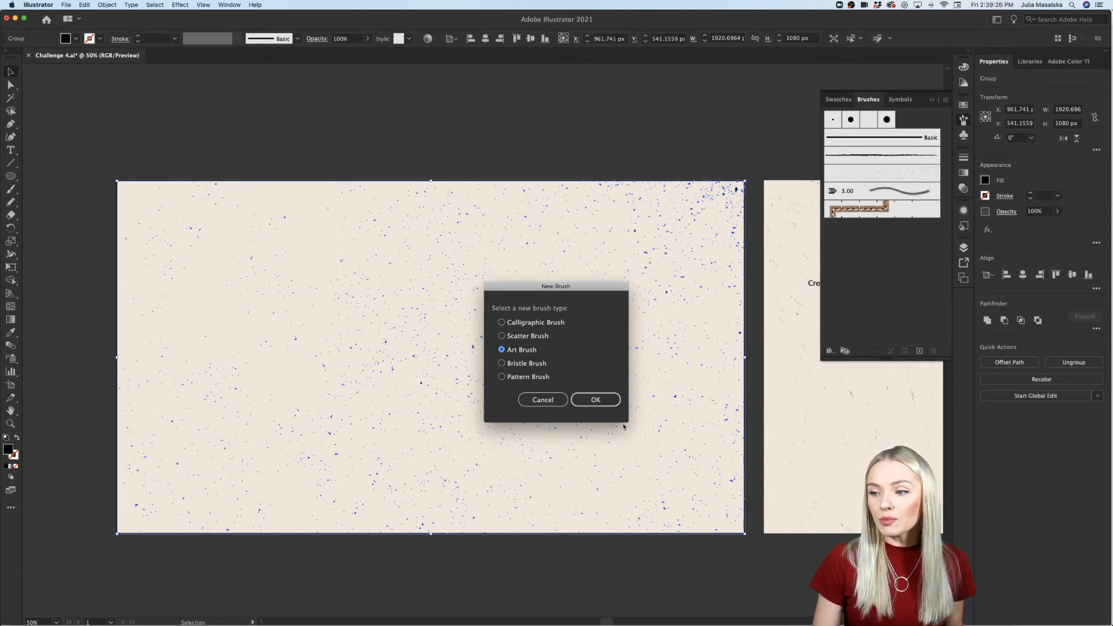
left_click(595, 400)
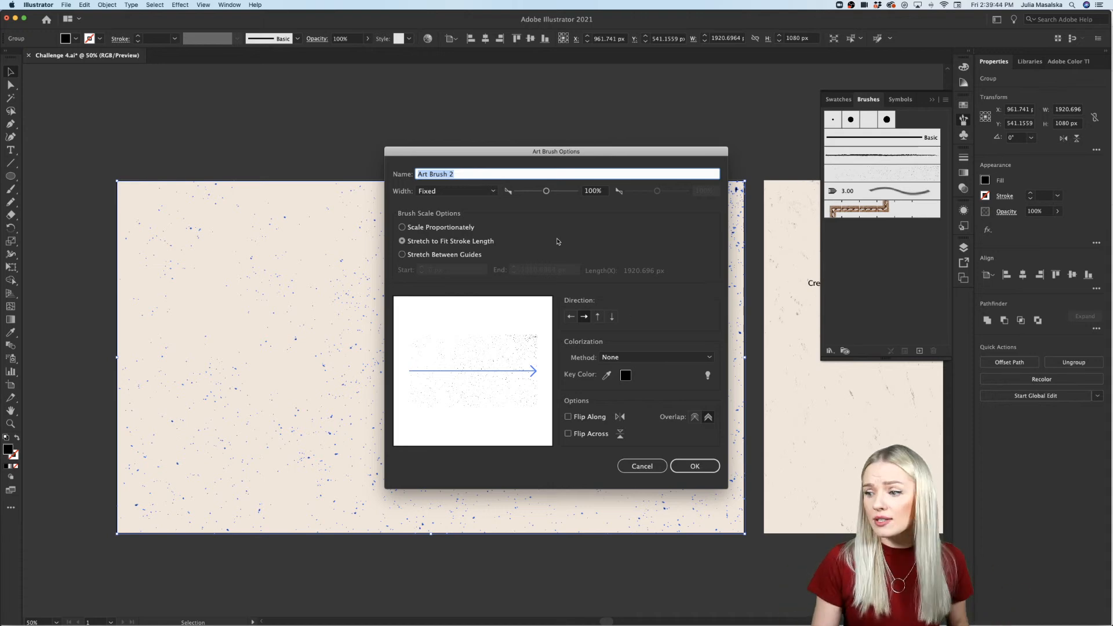
left_click(695, 466)
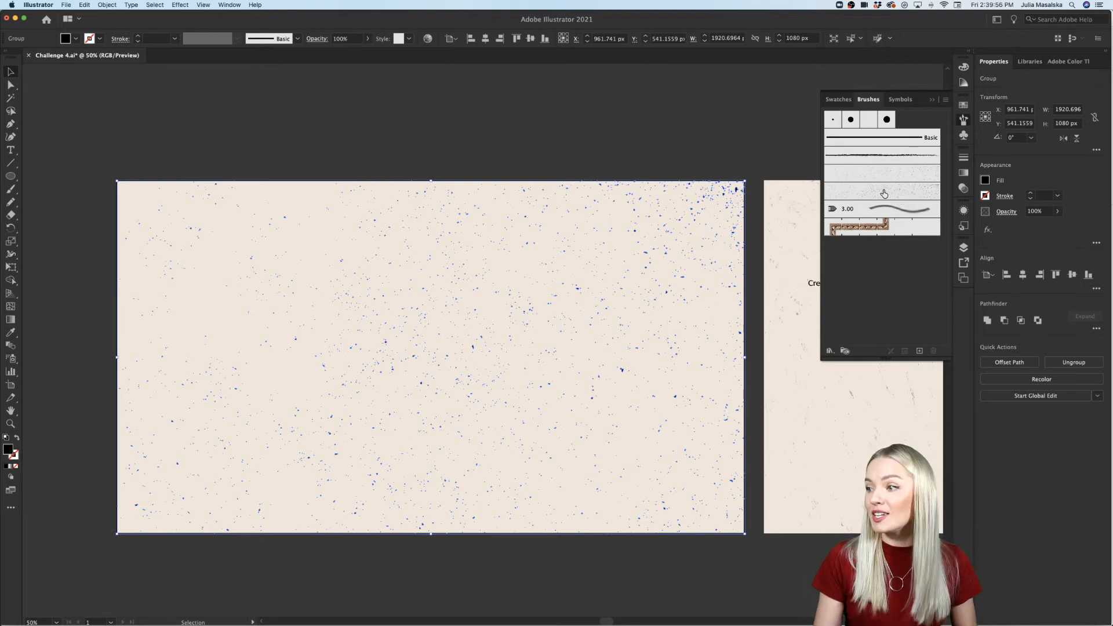
Step: Delete the traced speckle group from the large artboard
left_click(545, 146)
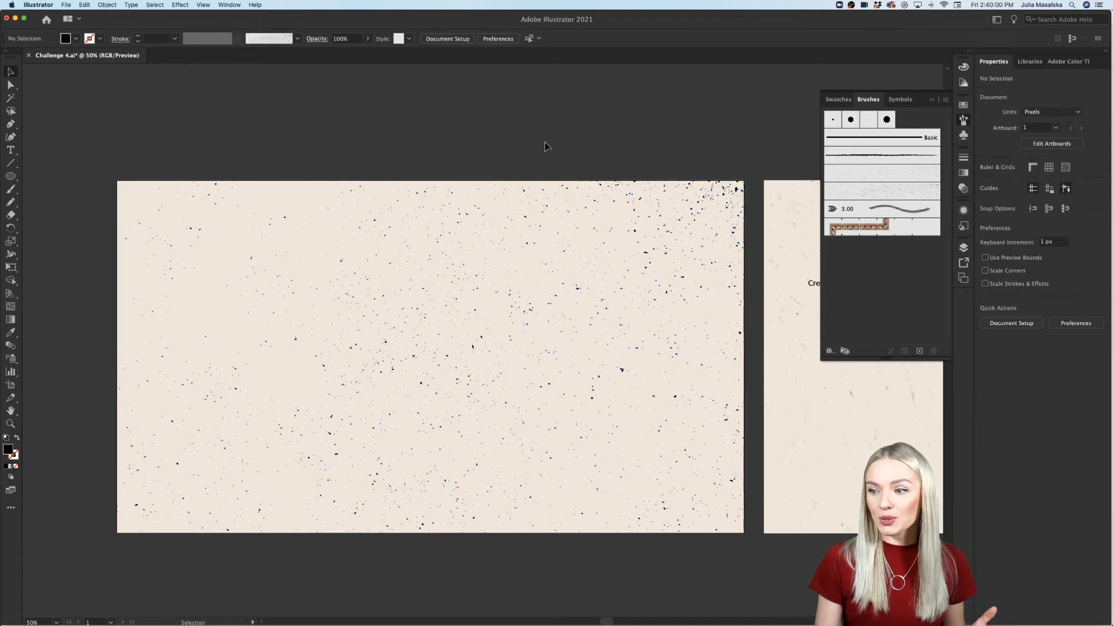
left_click(737, 187)
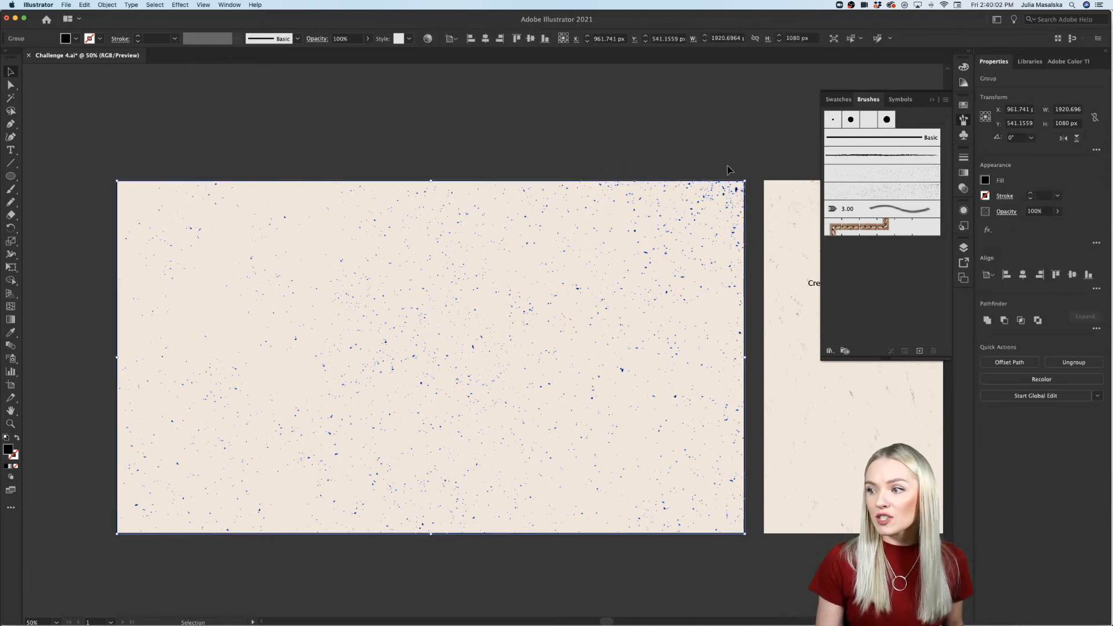
key("Delete")
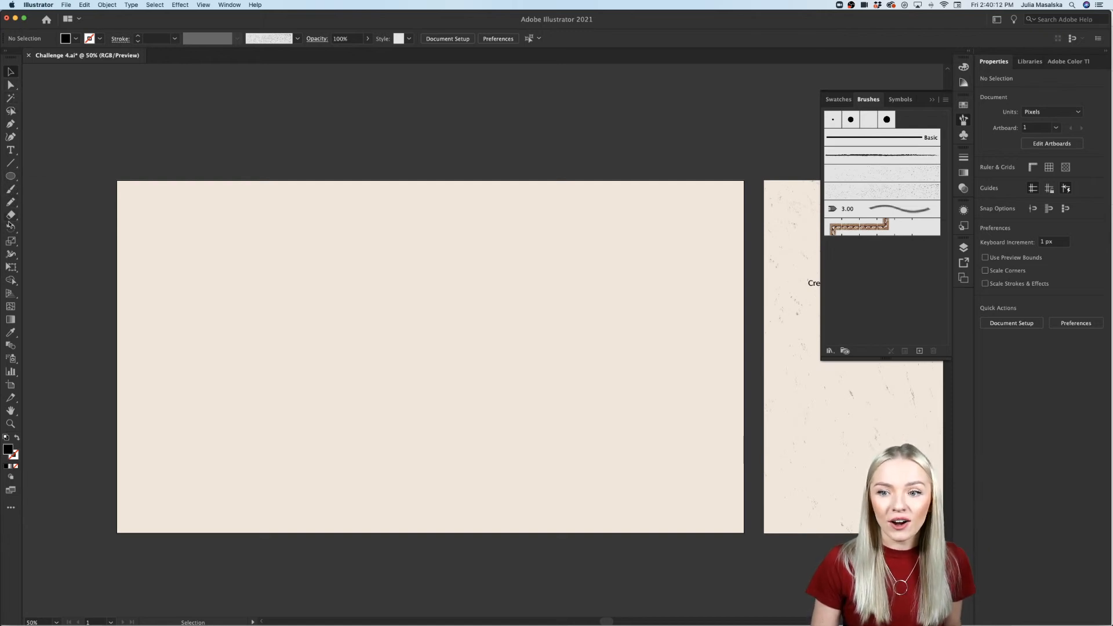
left_click(10, 509)
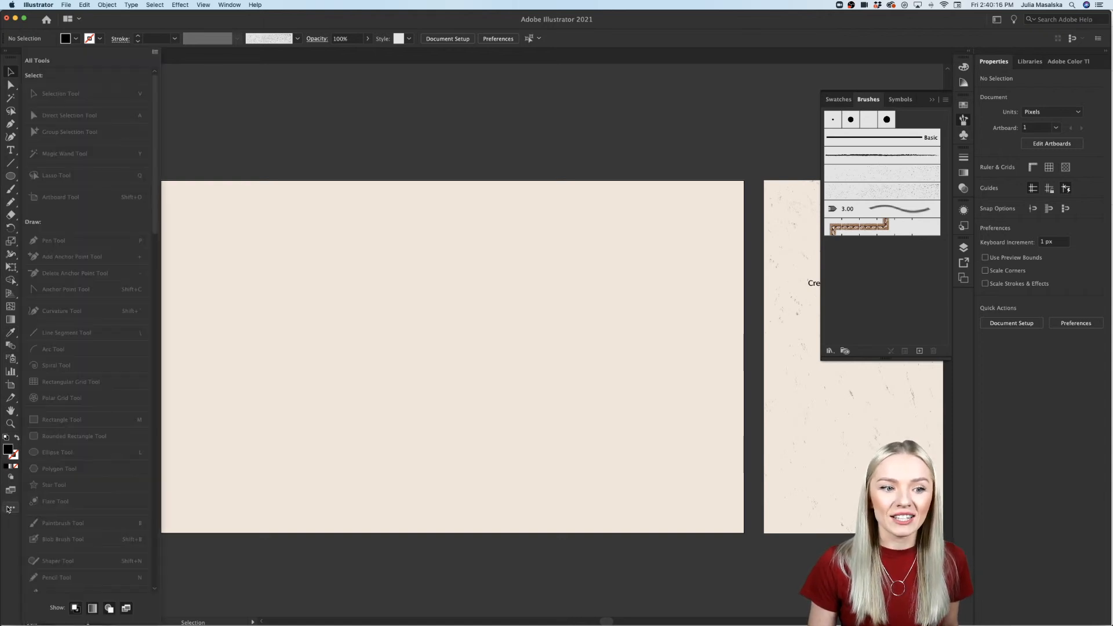
scroll(90, 392, "down", 10)
scroll(90, 392, "up", 10)
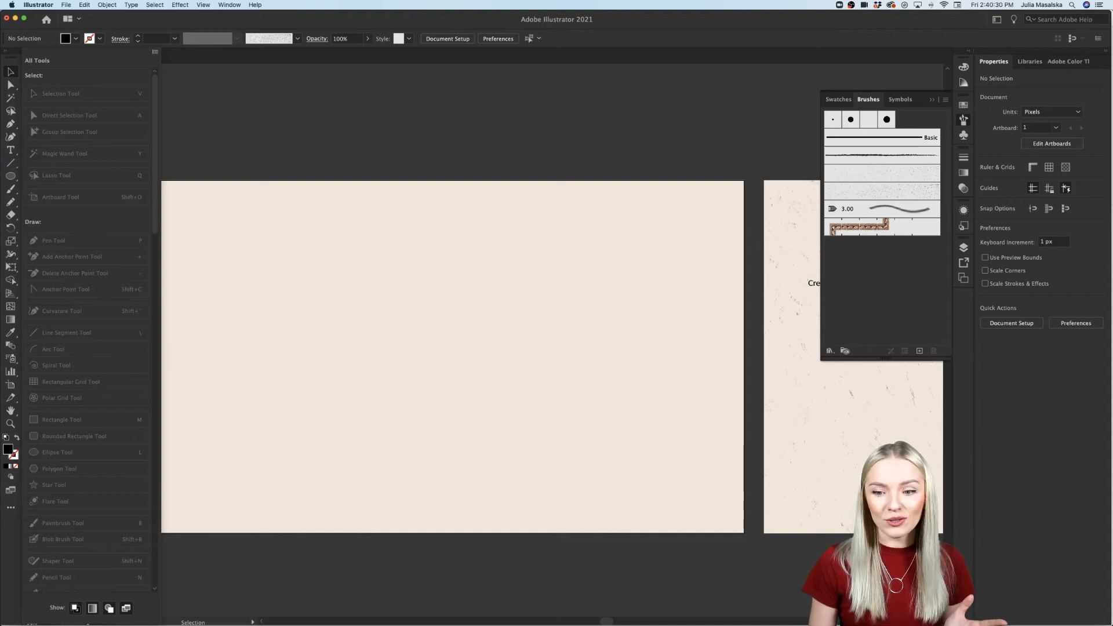
left_click(10, 508)
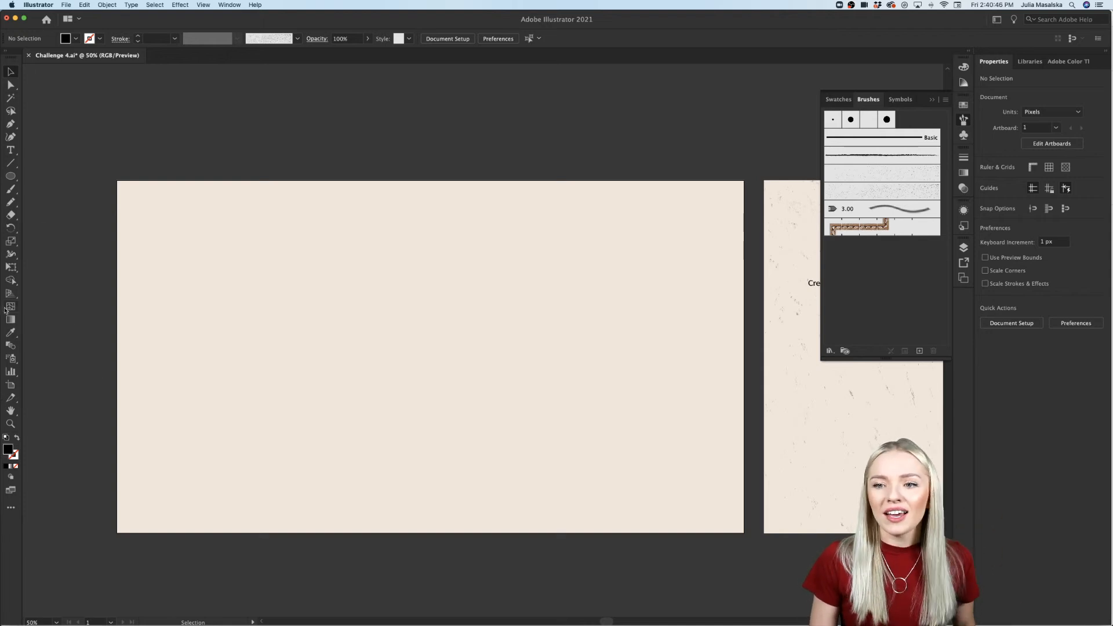
Step: Paint several test strokes across the large artboard with the Paintbrush tool and the newly created speckle brush
left_click(10, 190)
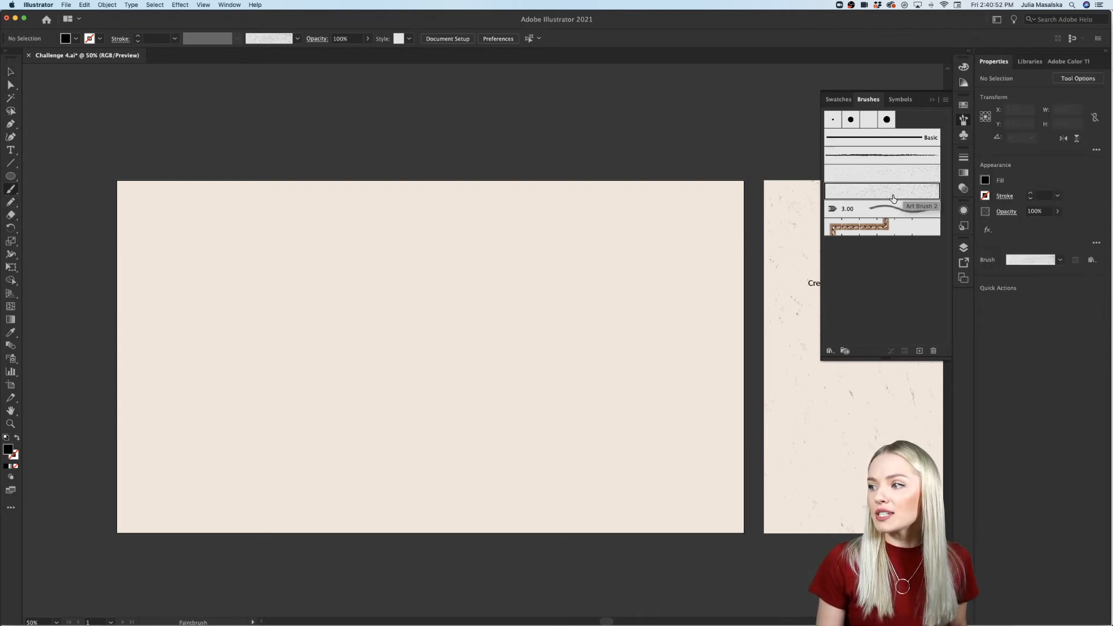
left_click_drag(273, 199, 412, 515)
left_click_drag(351, 169, 181, 482)
left_click_drag(538, 259, 492, 302)
left_click_drag(620, 242, 643, 255)
left_click_drag(691, 251, 684, 282)
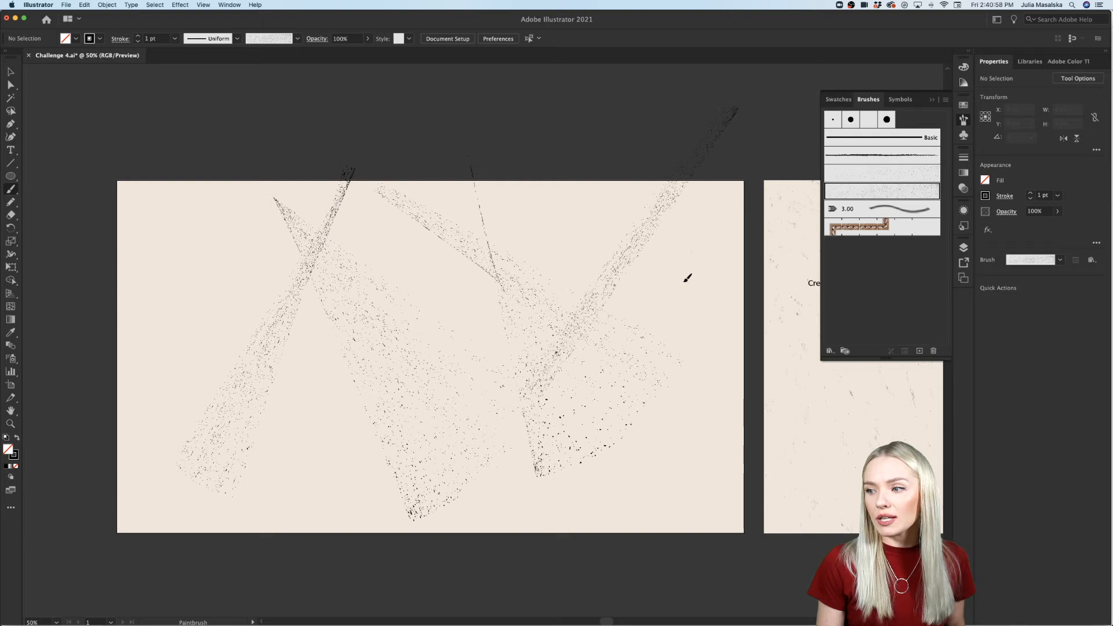
left_click_drag(375, 228, 362, 234)
left_click_drag(191, 279, 232, 293)
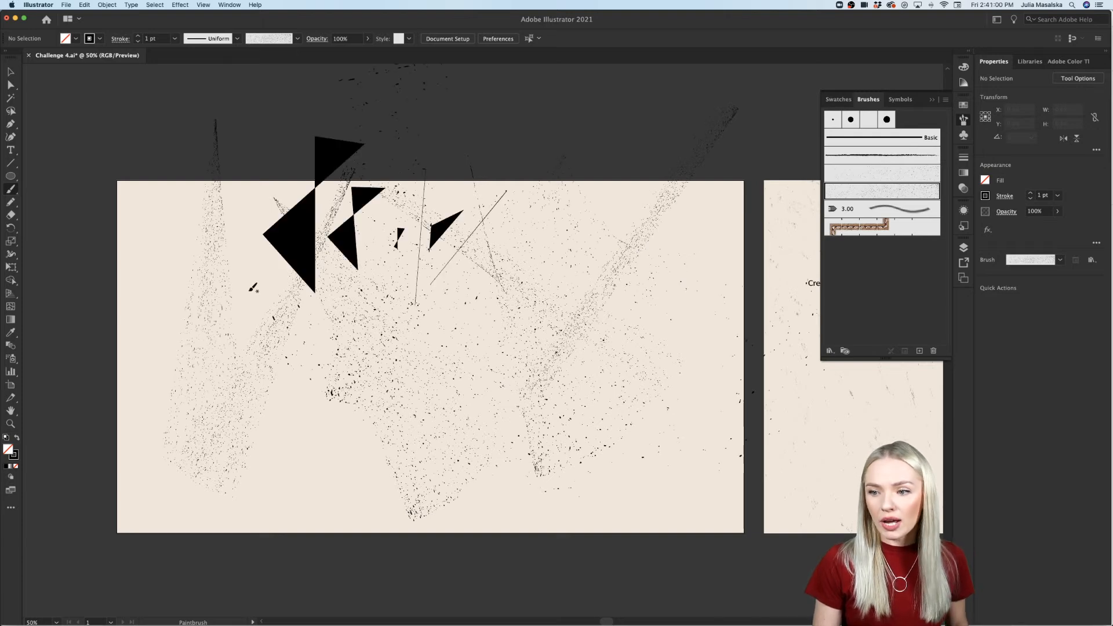
Step: Undo all test strokes painted with the new speckle brush
key("super+z")
key("super+z")
key("super+z")
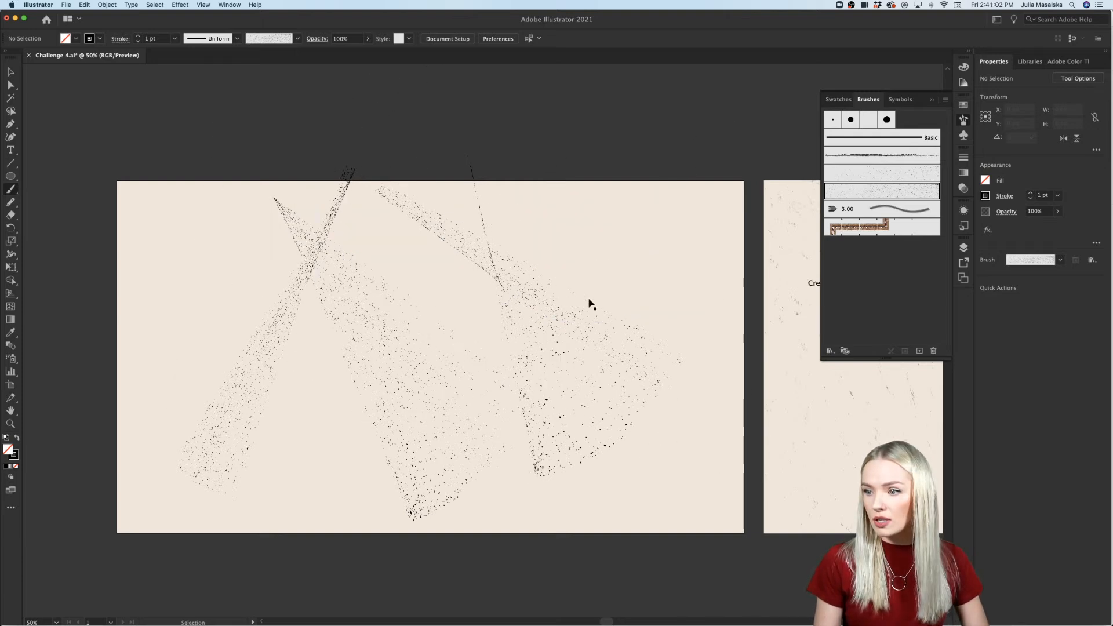
key("super+z")
key("super+z")
key("super+z")
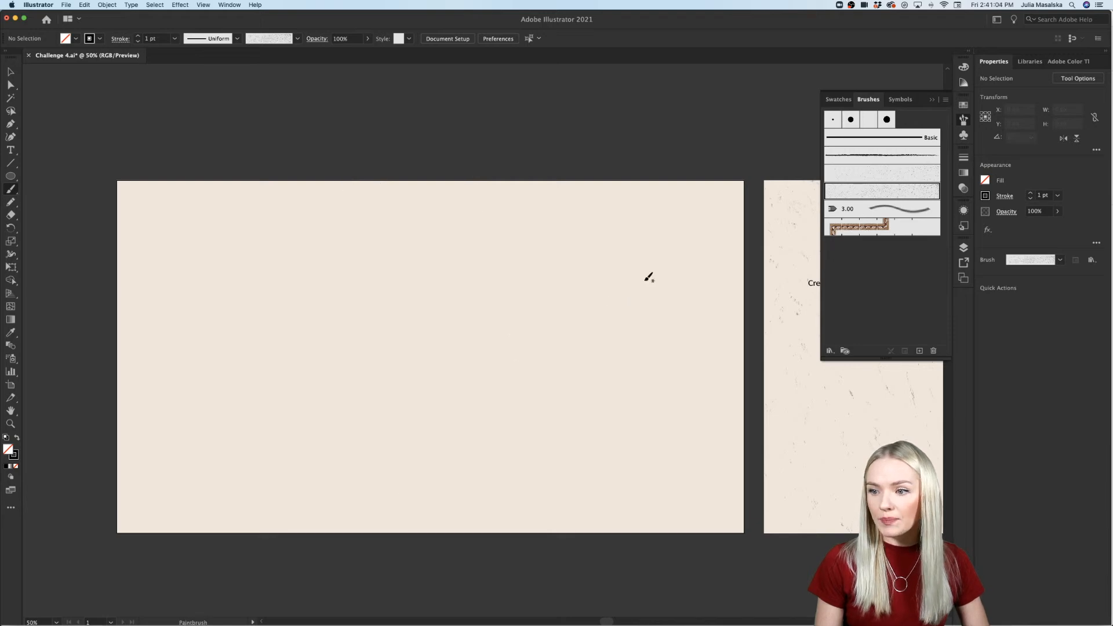
Step: Choose the older speckle brush listed above the new one and paint several test strokes across the large artboard
left_click(887, 174)
left_click_drag(441, 522, 475, 198)
left_click_drag(531, 510, 571, 166)
mouse_move(561, 361)
left_mouse_down()
mouse_move(379, 300)
mouse_move(346, 252)
left_mouse_up()
mouse_move(153, 368)
left_mouse_down()
mouse_move(282, 277)
mouse_move(408, 152)
left_mouse_up()
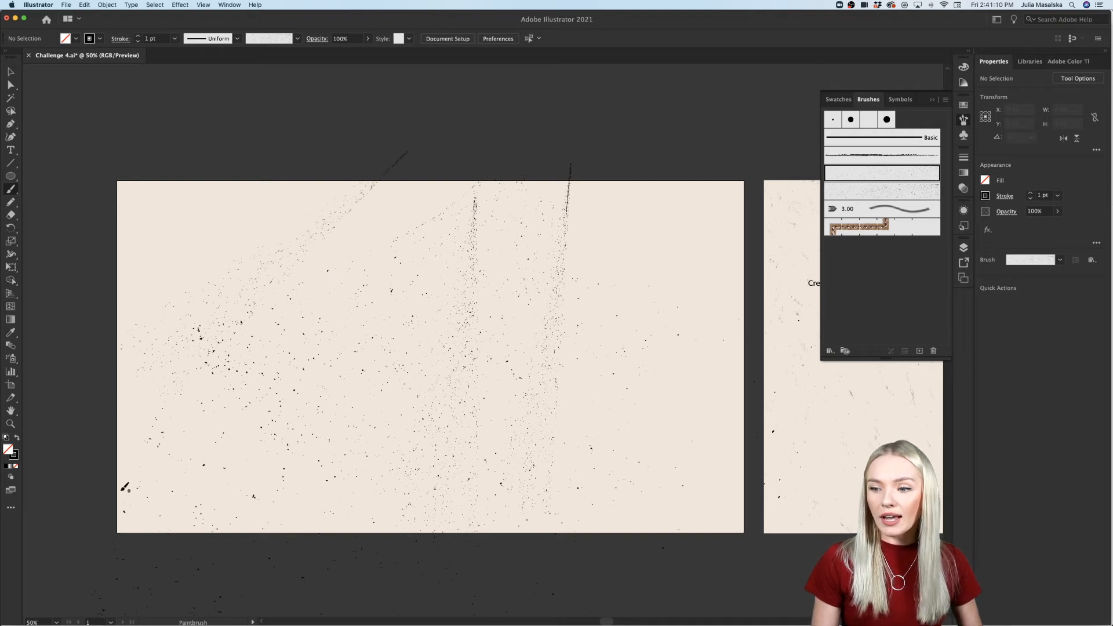
left_click_drag(580, 166, 660, 189)
mouse_move(455, 146)
left_mouse_down()
mouse_move(603, 280)
mouse_move(709, 287)
left_mouse_up()
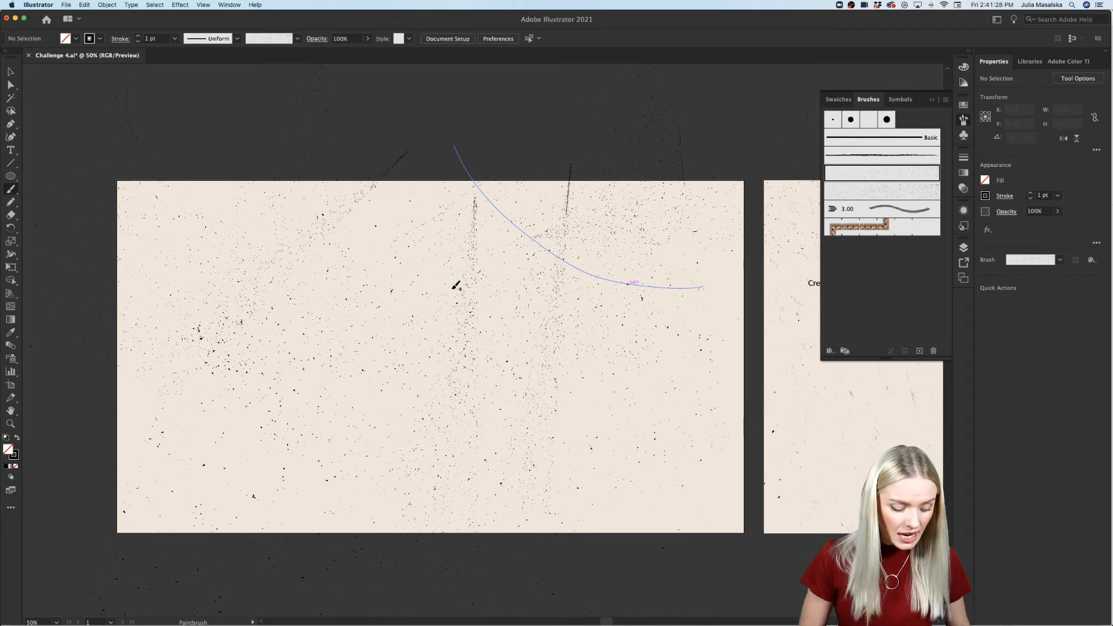
Step: Undo every test stroke made with the older speckle brush to clear the artboard
key("v")
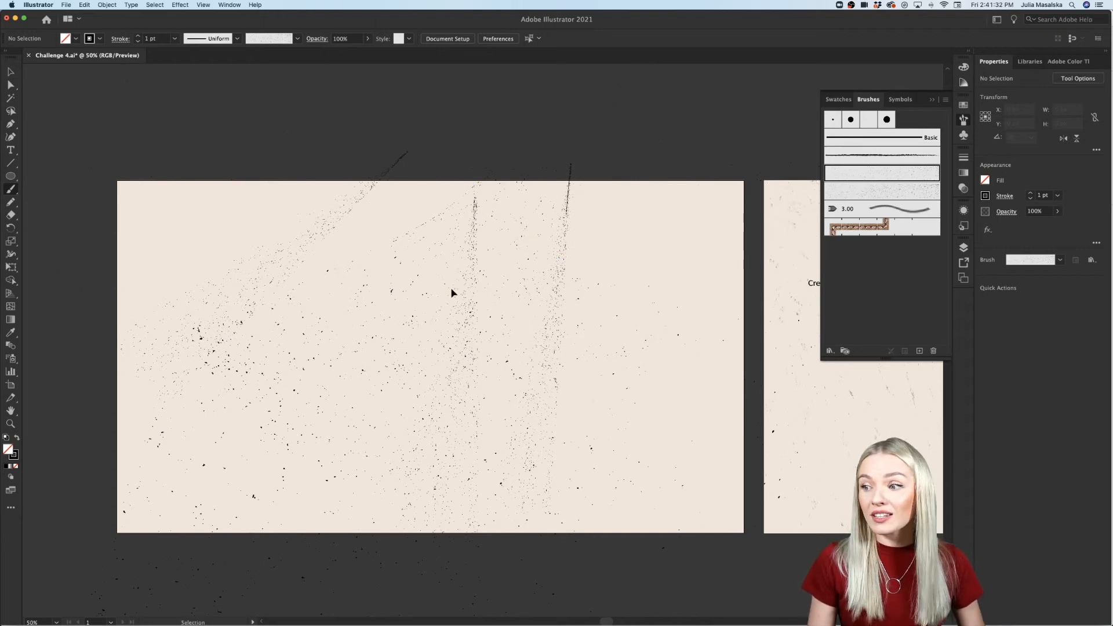
key("super+z")
key("super+z")
key("super+z")
key("super+z")
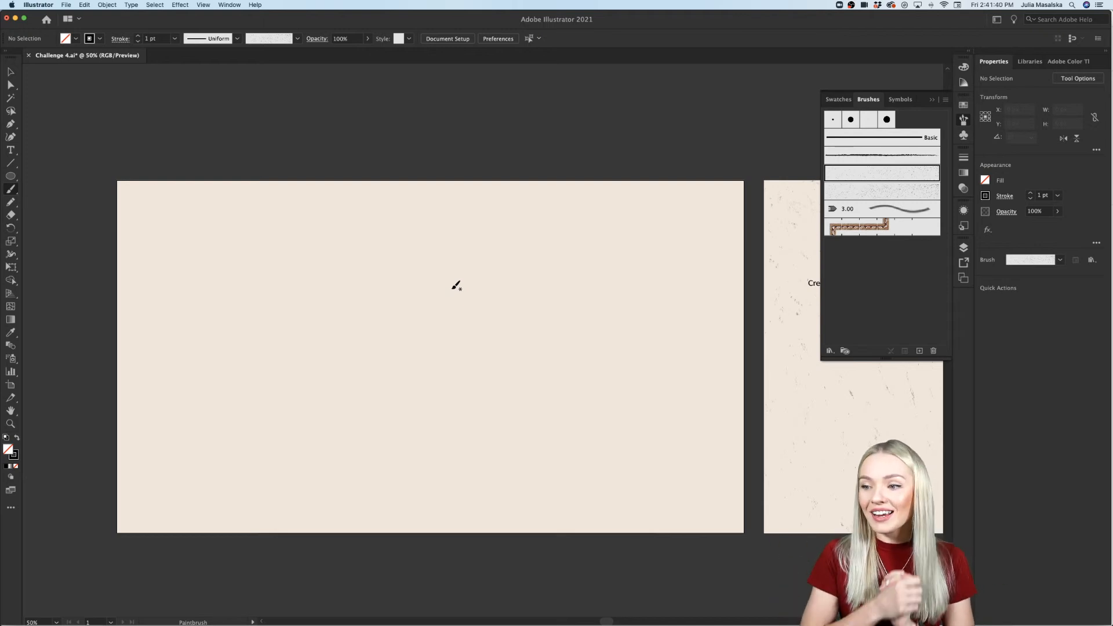
Step: Paint three long curved strokes with the older speckle brush over the empty artboard, starting beyond its edges, and deselect them
left_click_drag(89, 289, 234, 210)
left_click_drag(111, 174, 432, 156)
left_click_drag(515, 164, 207, 336)
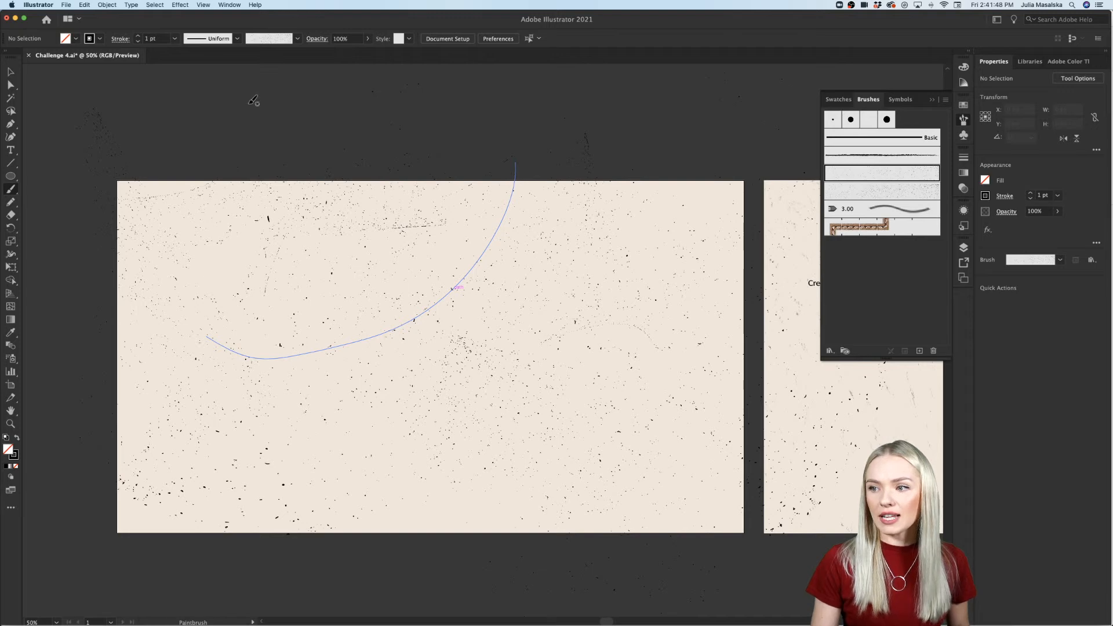
left_click(10, 68)
left_click(141, 126)
scroll(141, 126, "down", 1)
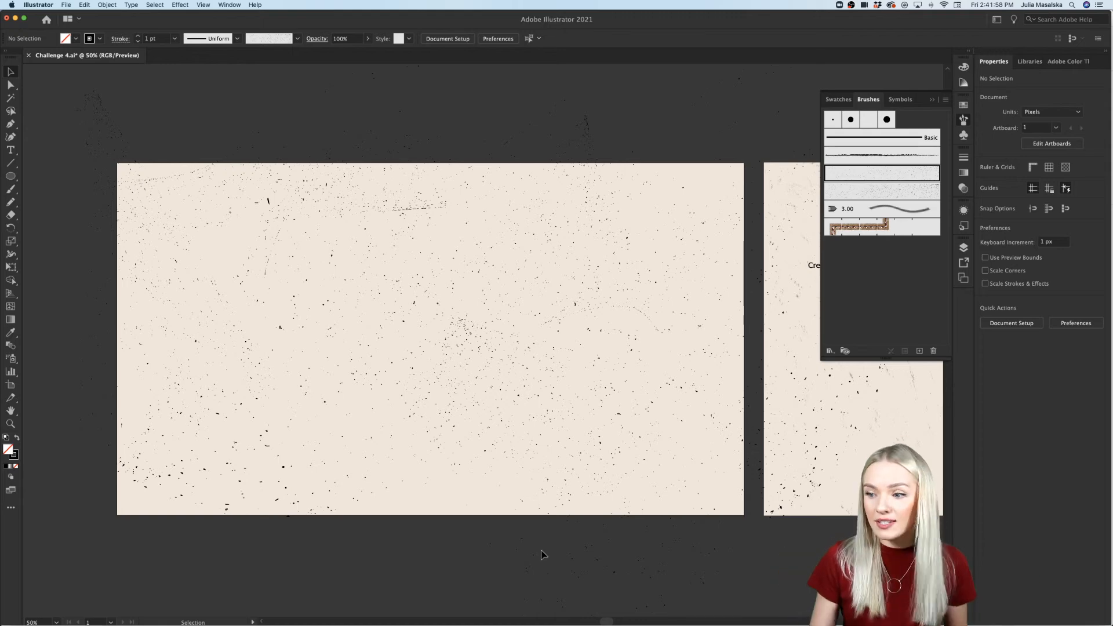
left_click_drag(396, 552, 463, 461)
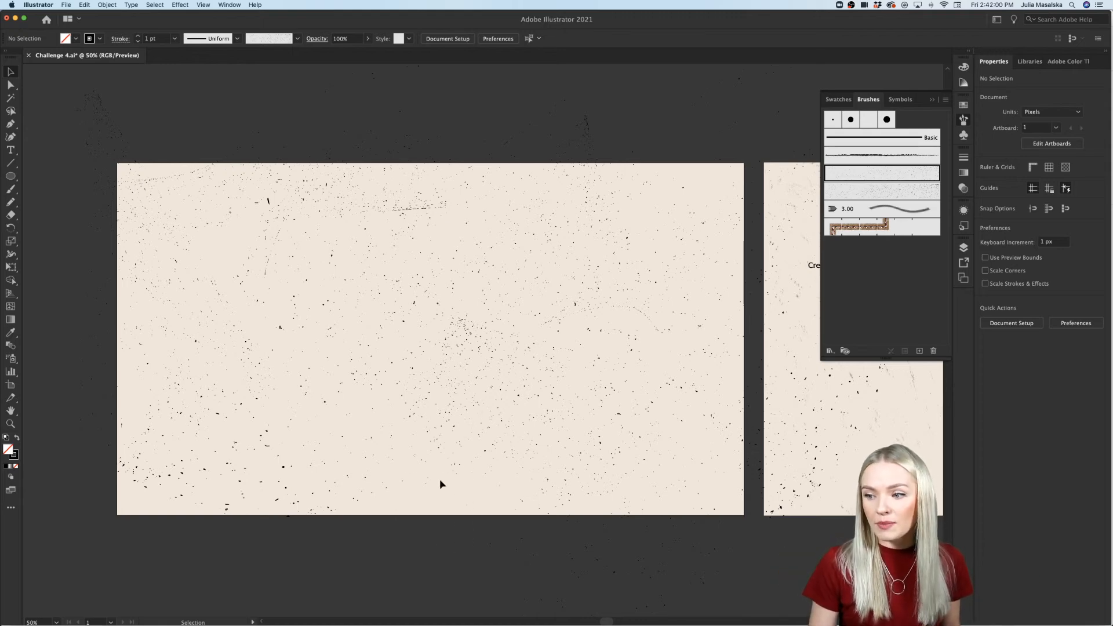
Step: Add more Paintbrush strokes with the same speckle brush to make the texture denser across the large artboard
left_click(11, 189)
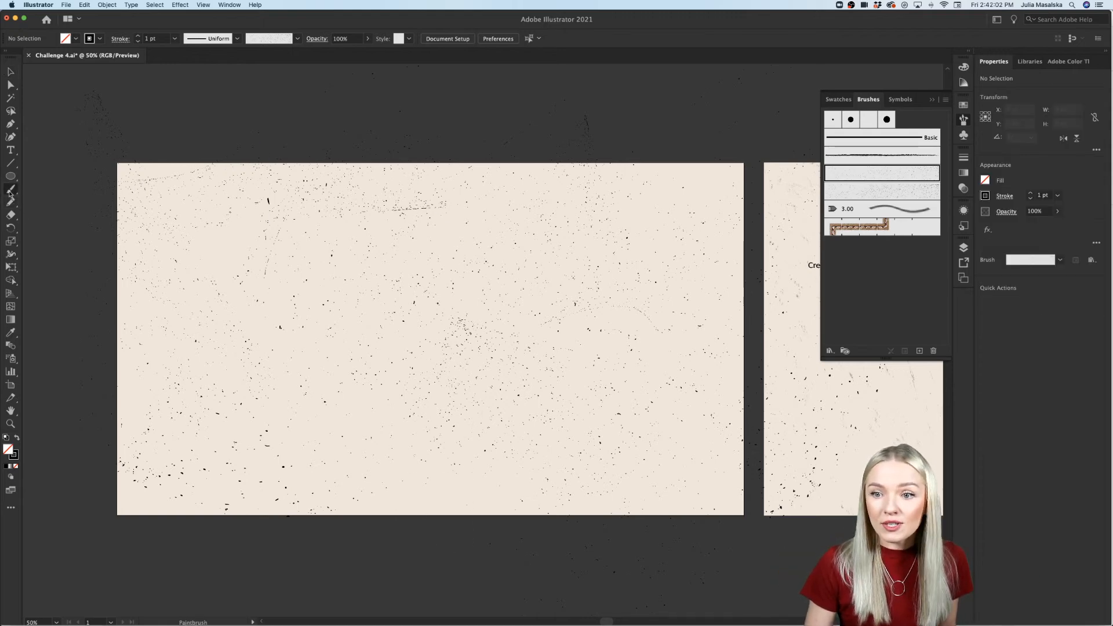
left_click_drag(293, 400, 382, 486)
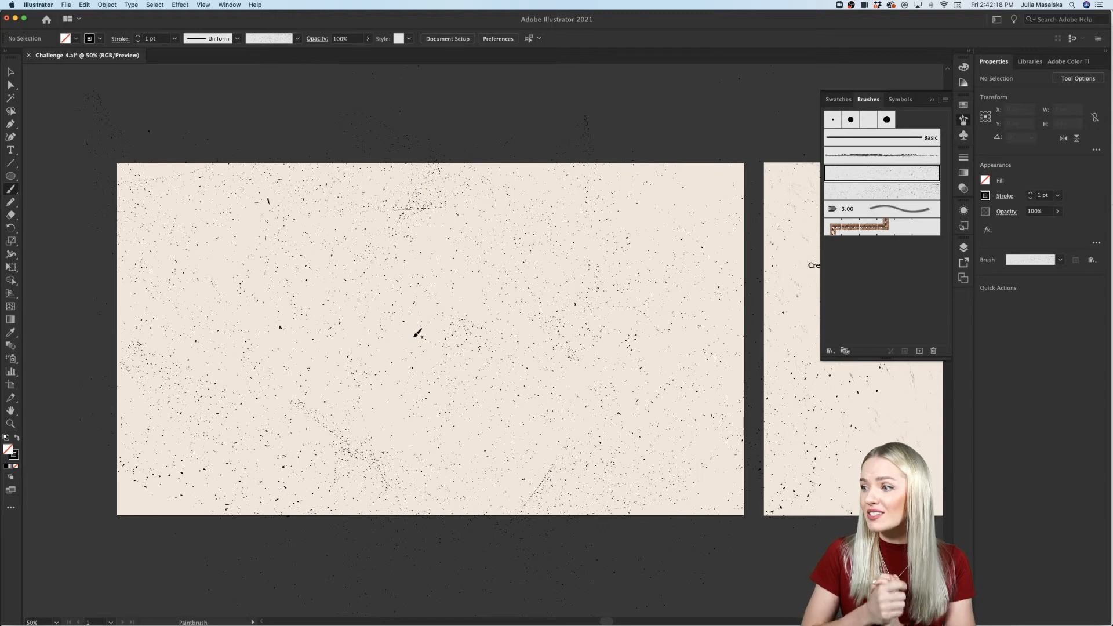
scroll(417, 333, "right", 2)
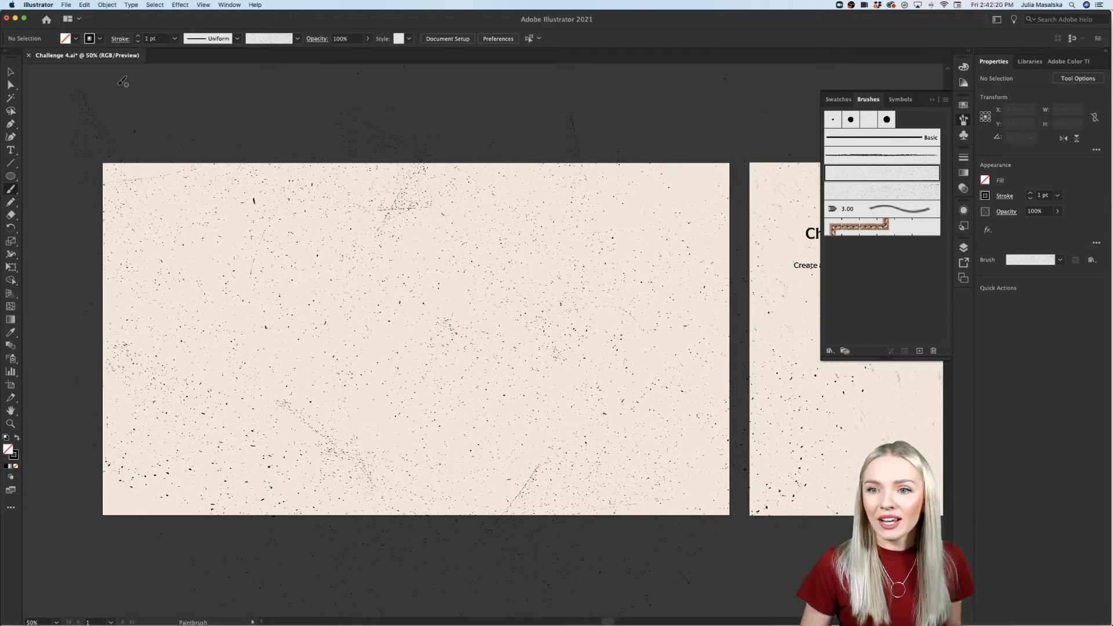
scroll(326, 327, "down", 2)
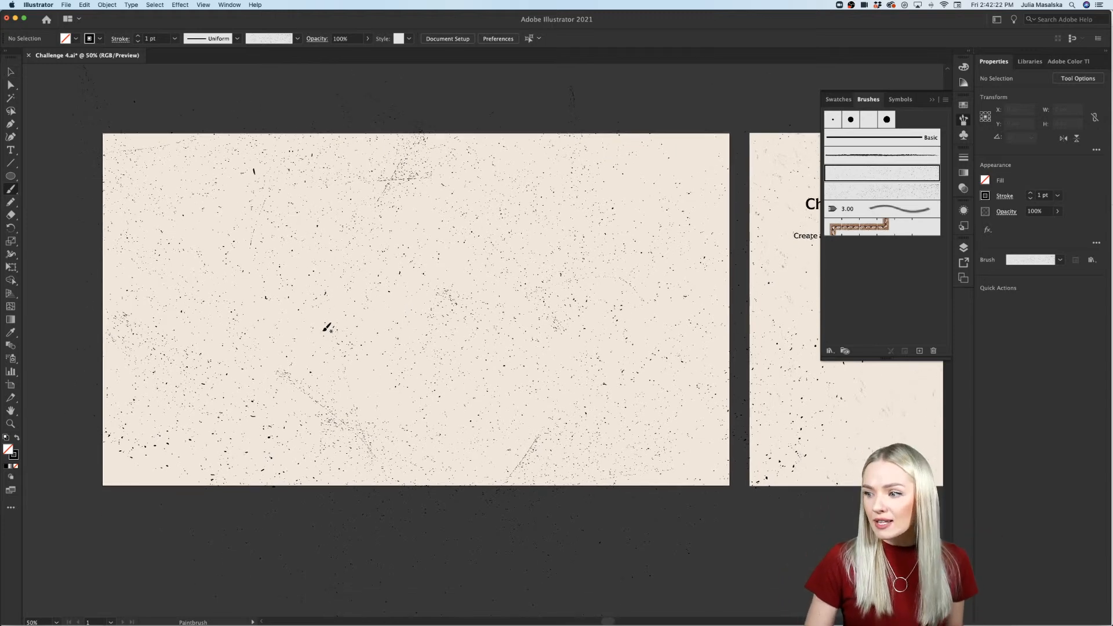
scroll(326, 327, "up", 3)
scroll(328, 328, "right", 5)
scroll(327, 329, "left", 6)
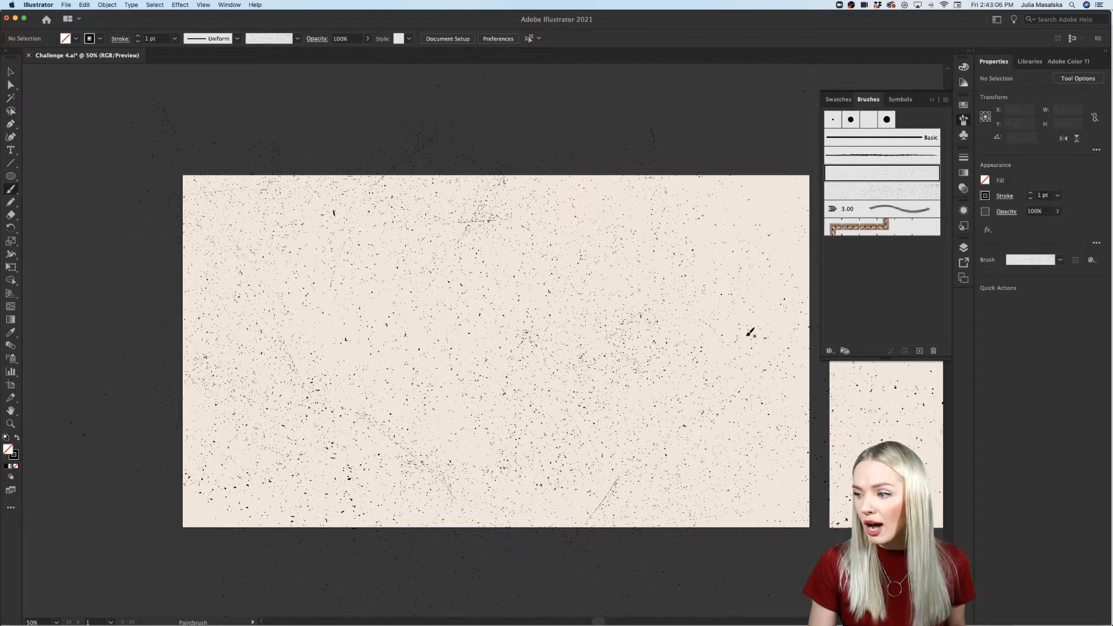
Step: Examine the painted speckle texture up close at 150% and compare it with the Challenge 4 artboard at 50%
scroll(791, 468, "down", 2)
scroll(612, 321, "up", 1)
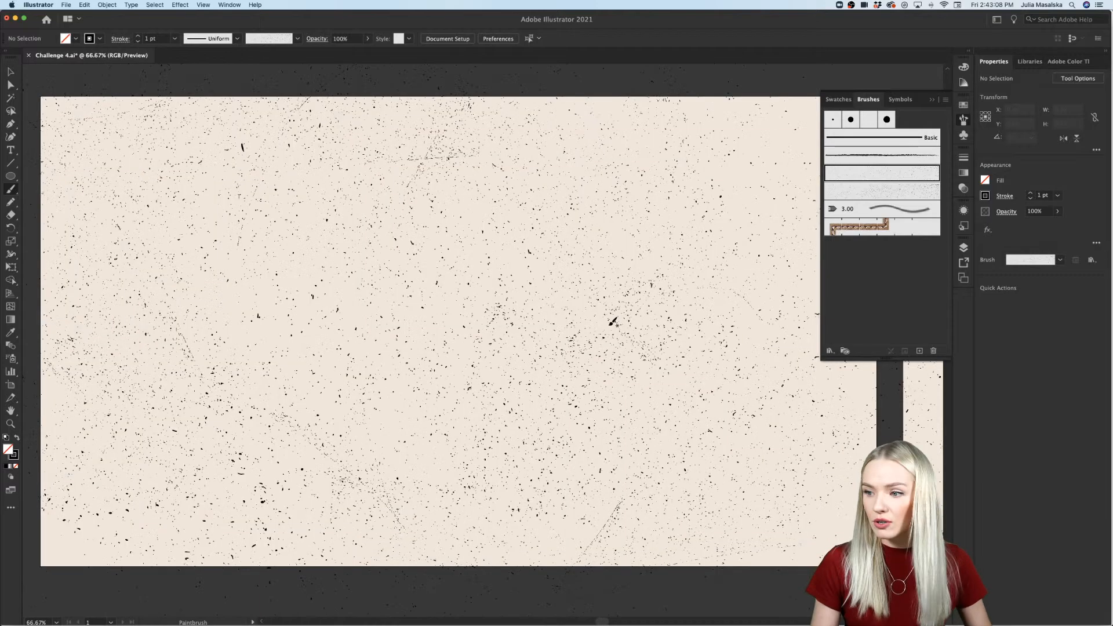
scroll(609, 319, "right", 1)
scroll(611, 322, "up", 1)
scroll(555, 304, "up", 2)
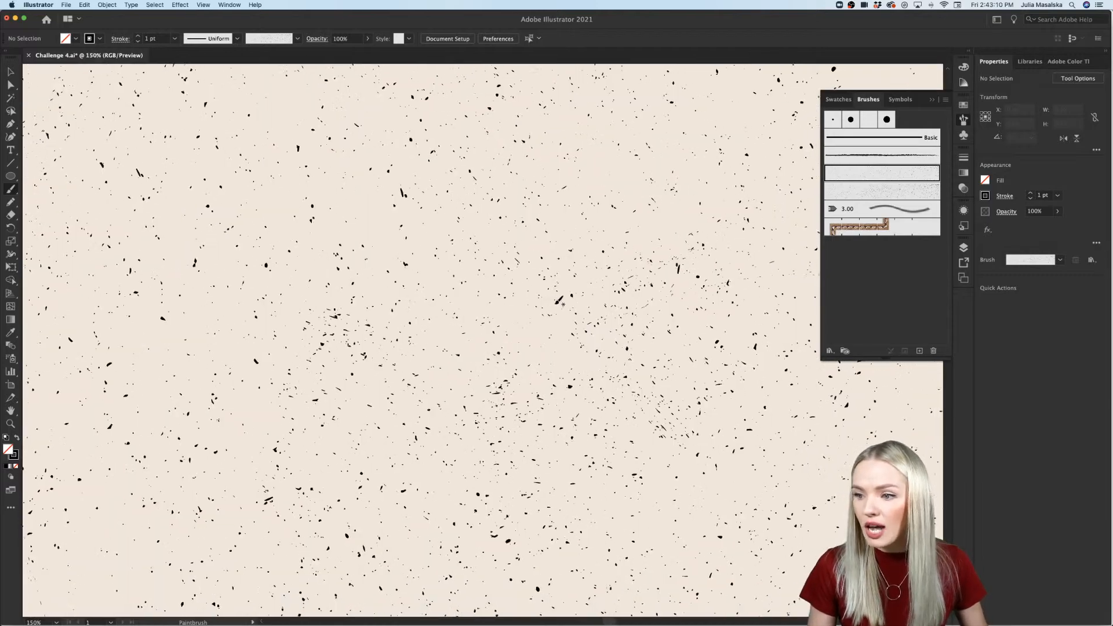
scroll(559, 304, "right", 1)
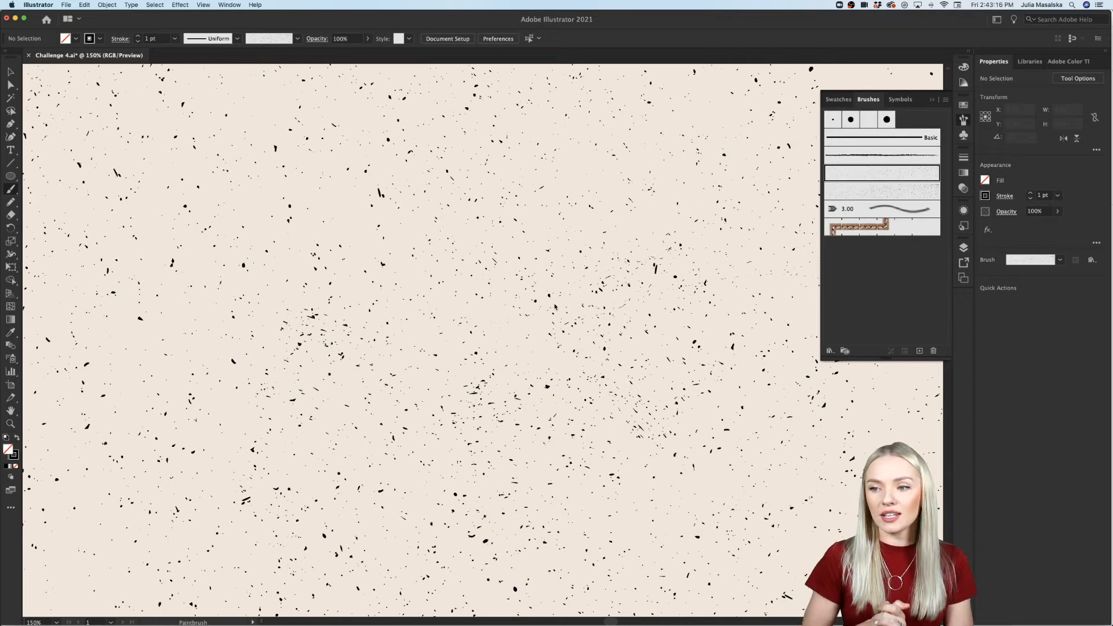
scroll(555, 305, "down", 2)
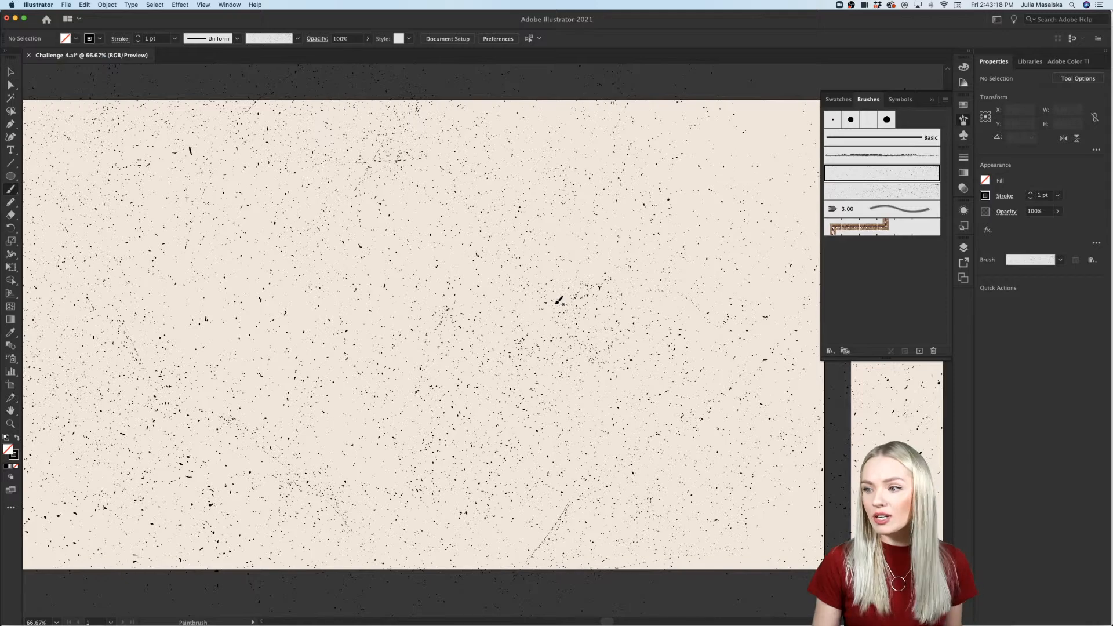
scroll(559, 301, "right", 3)
scroll(559, 301, "down", 1)
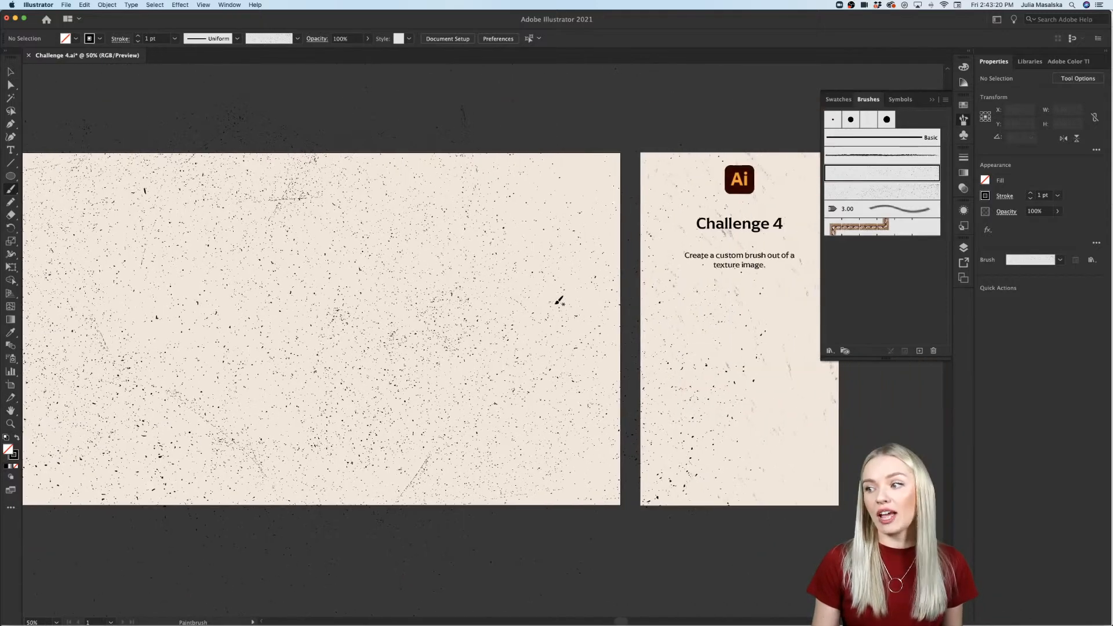
Step: Duplicate the "Challenge 4" title below the description text on the narrow artboard and convert the copy to outlines
scroll(559, 301, "right", 3)
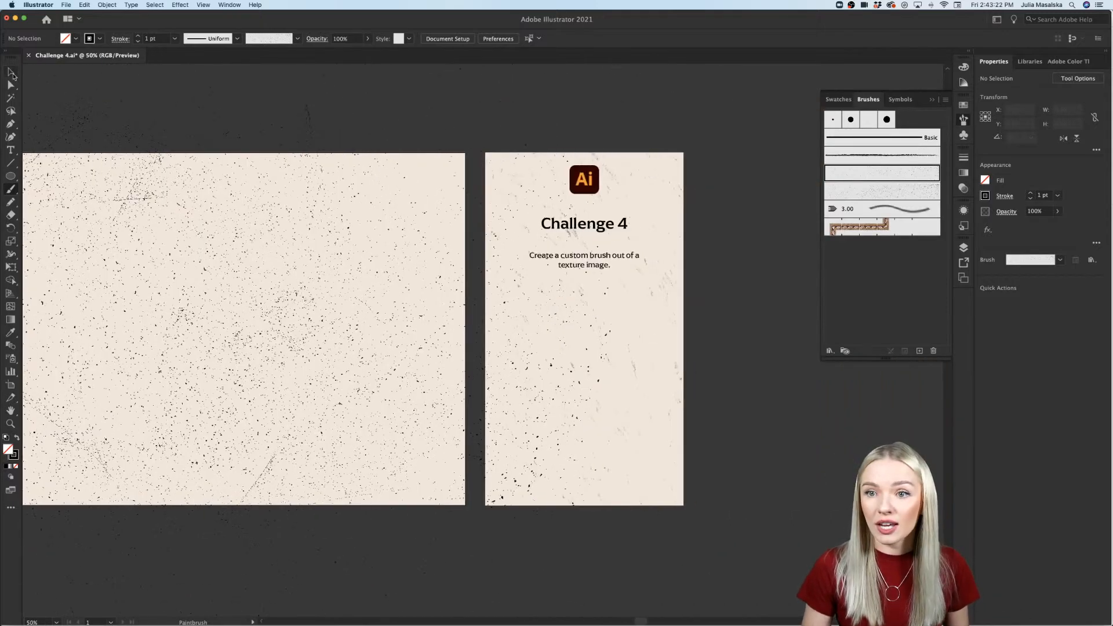
left_click(12, 74)
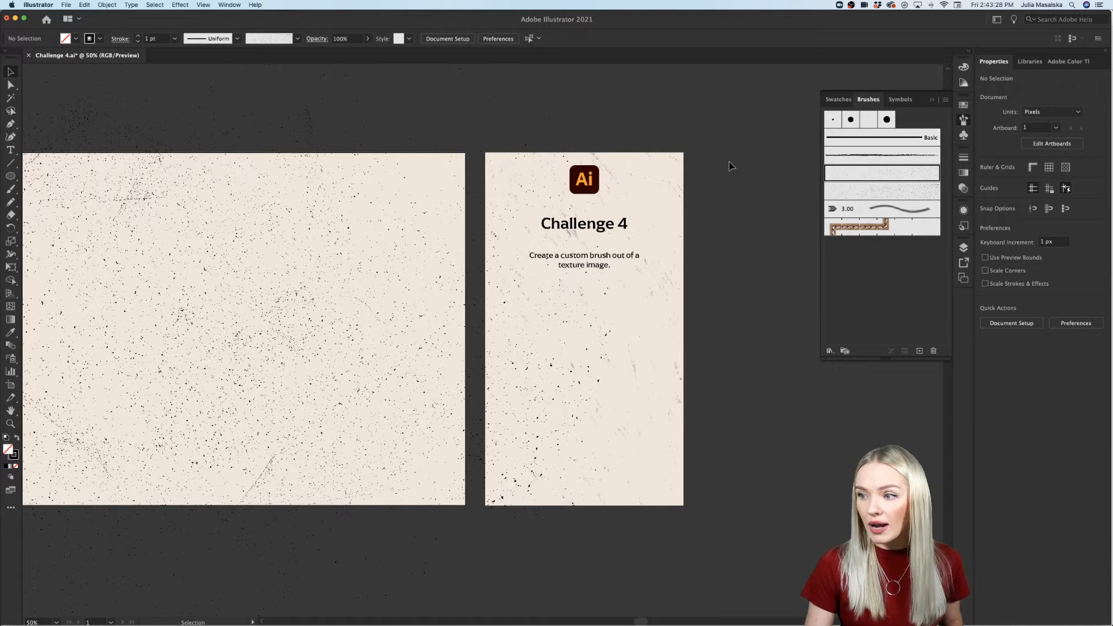
key("super+a")
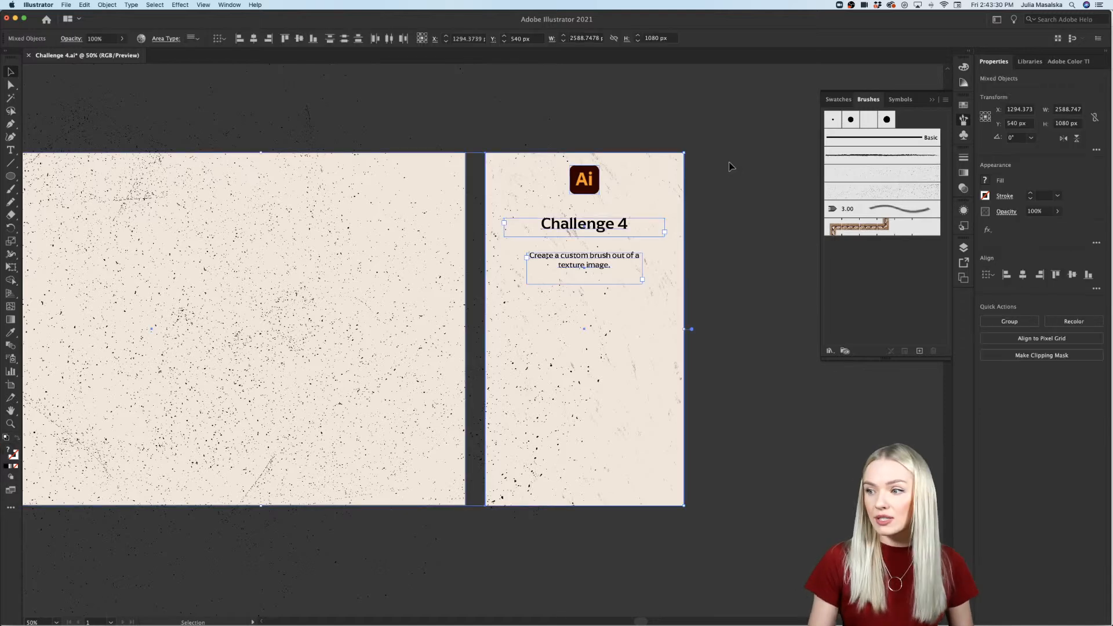
left_click(728, 169)
left_click(628, 224)
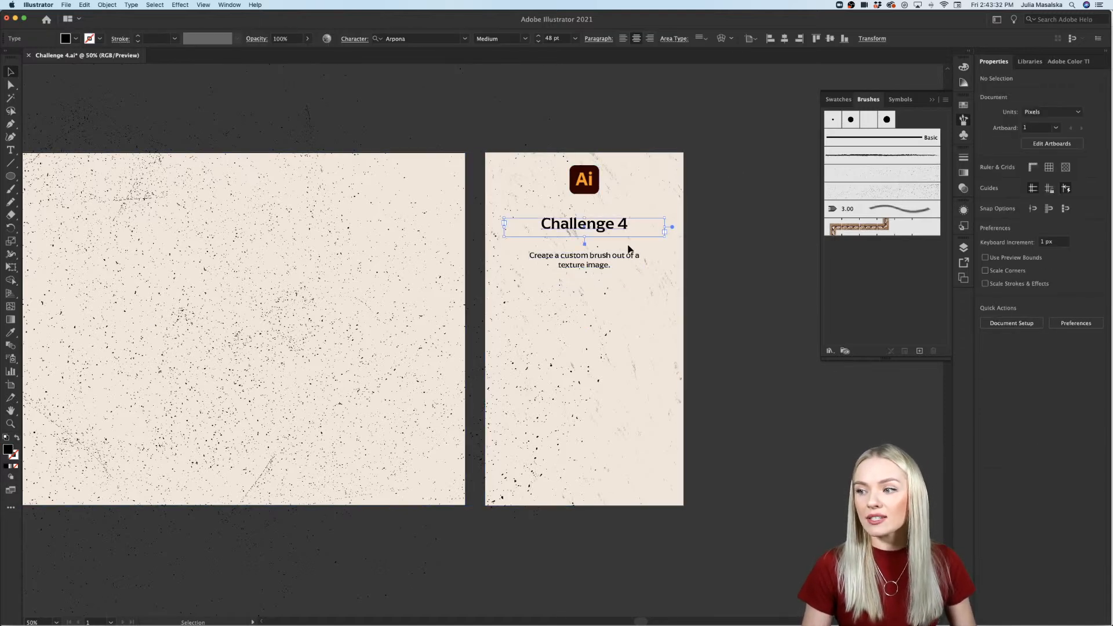
left_click(622, 265)
scroll(614, 249, "left", 2)
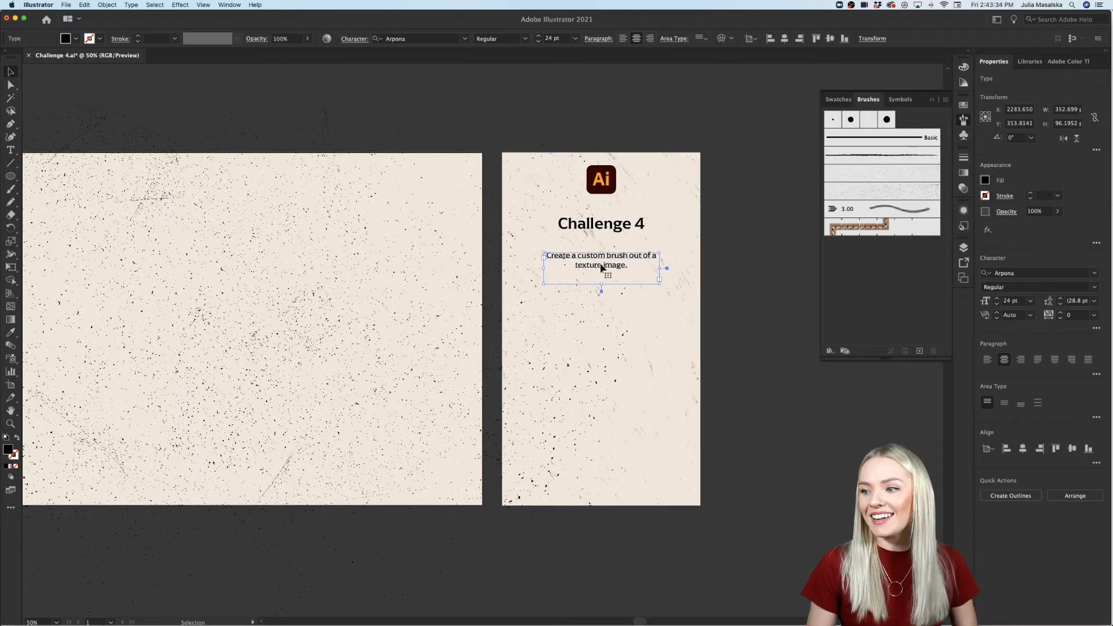
left_click(629, 224)
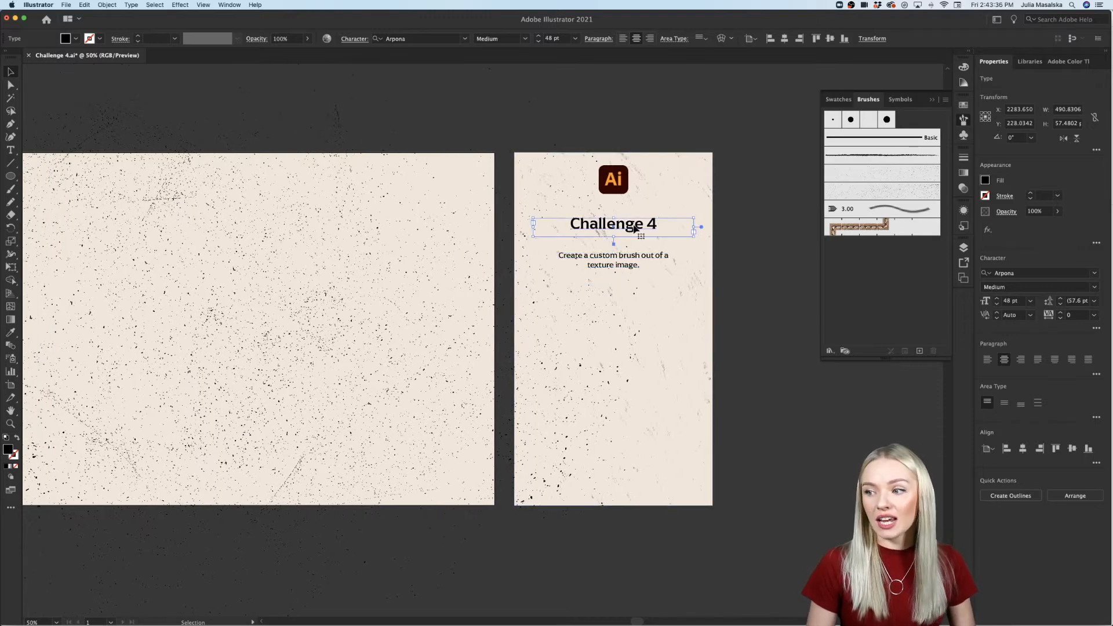
left_click_drag(635, 229, 634, 346)
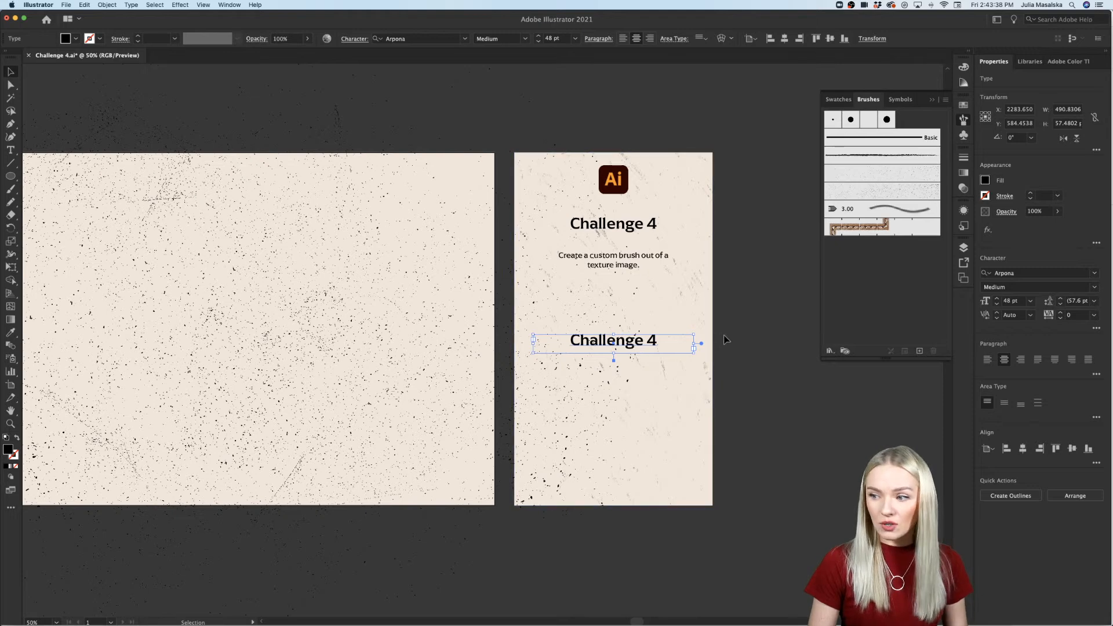
key("super+shift+o")
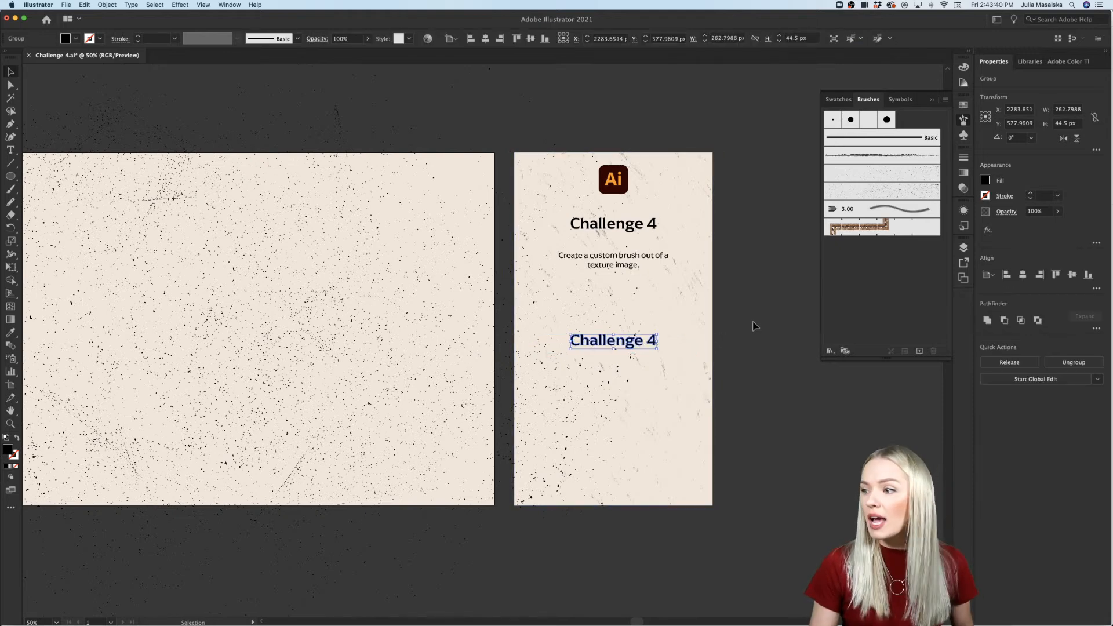
Step: Create a new Art Brush from the outlined "Challenge 4" text, keeping the default brush options
left_click(921, 352)
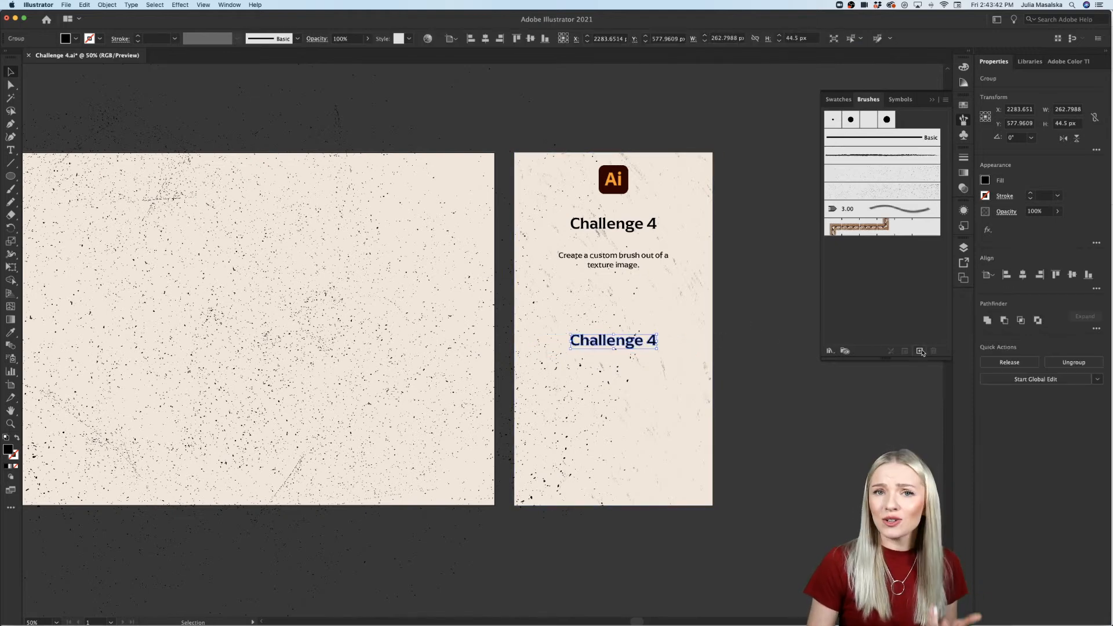
left_click(513, 350)
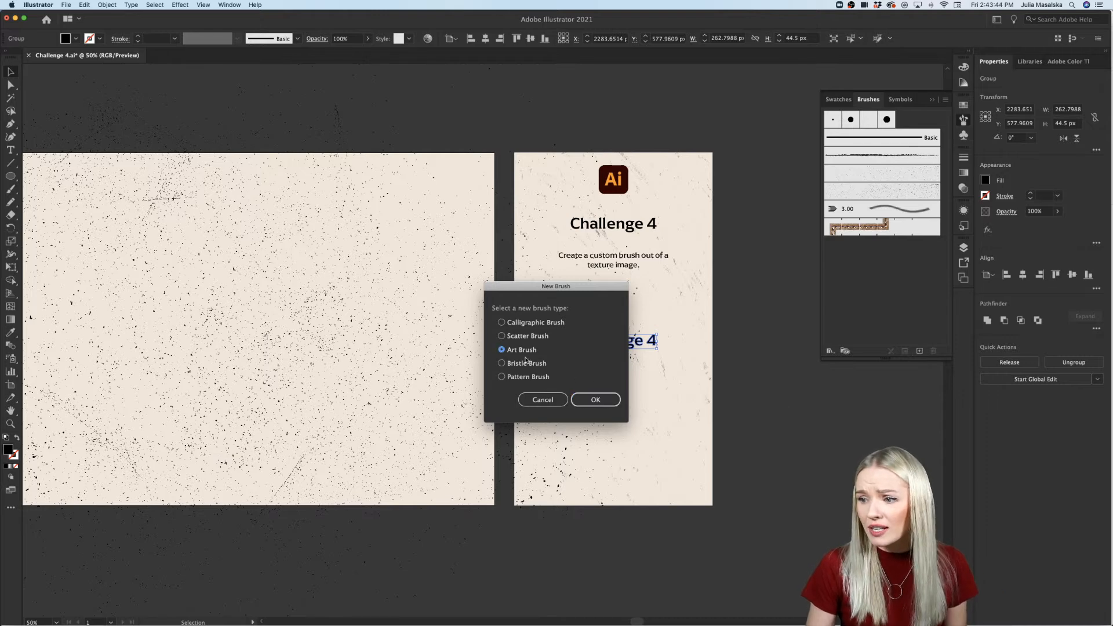
left_click(595, 400)
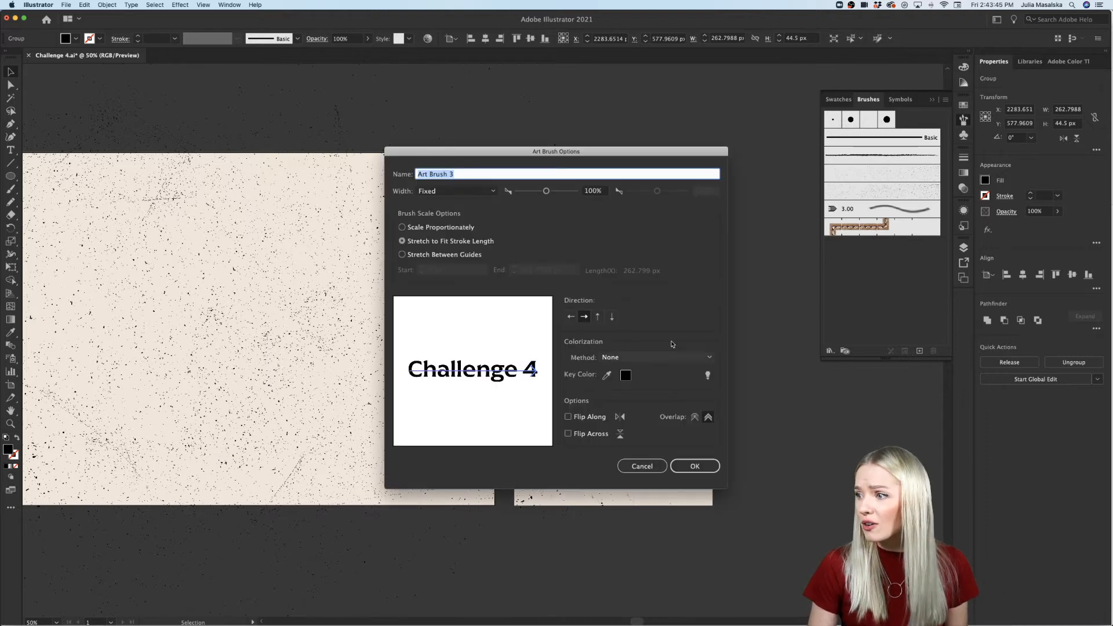
left_click(695, 466)
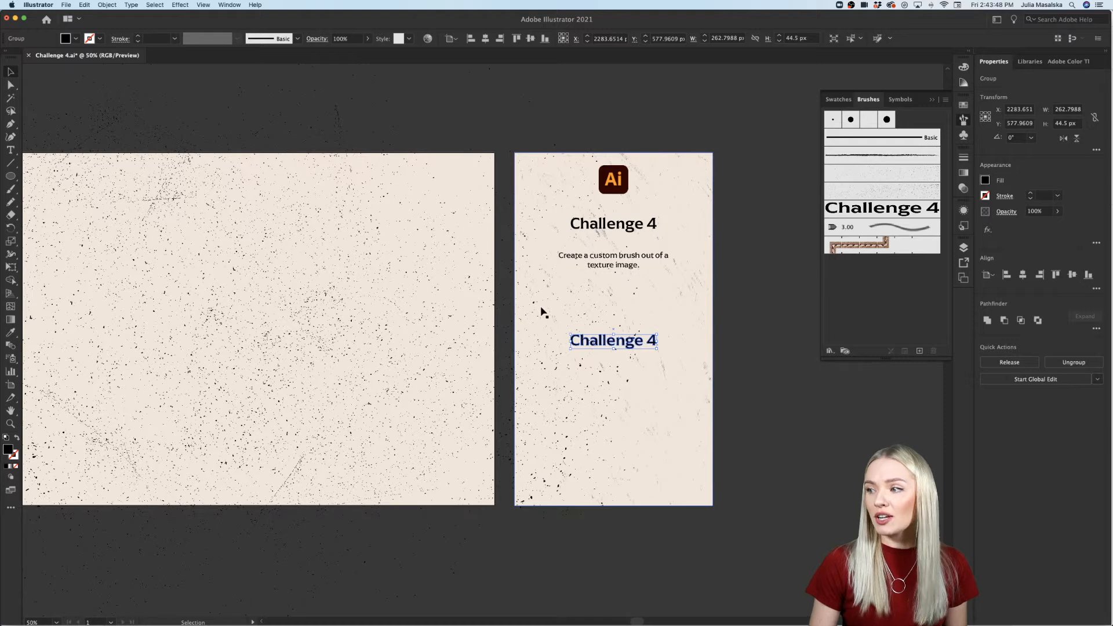
Step: Paint seven curved strokes across the large artboard with the Paintbrush using the "Challenge 4" text brush
scroll(541, 311, "left", 5)
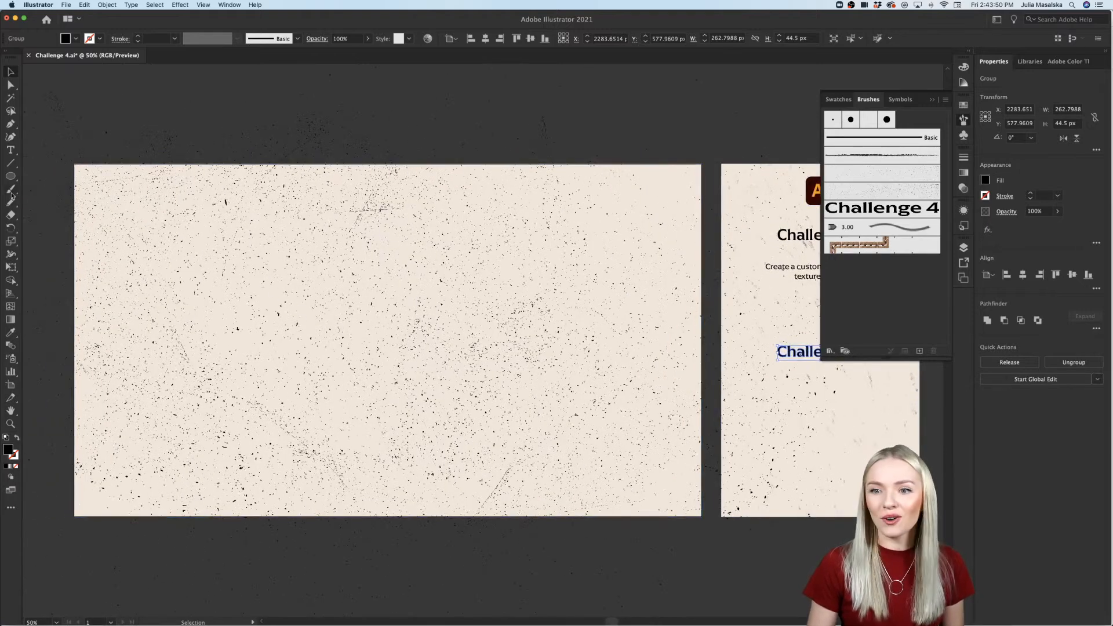
left_click(11, 190)
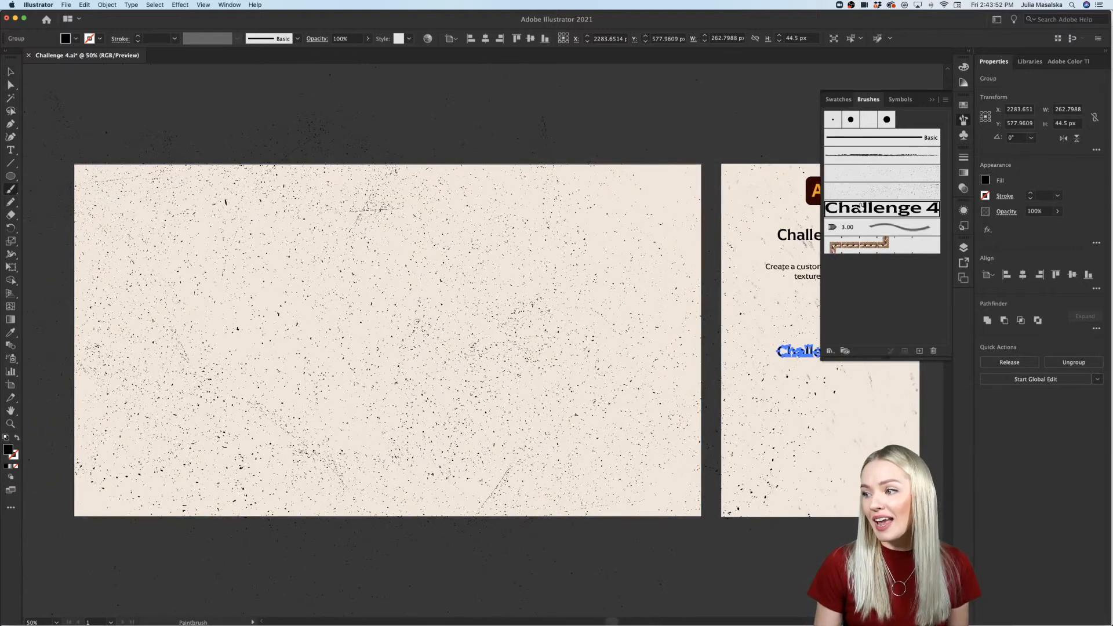
left_click_drag(120, 91, 461, 293)
left_click_drag(518, 271, 323, 432)
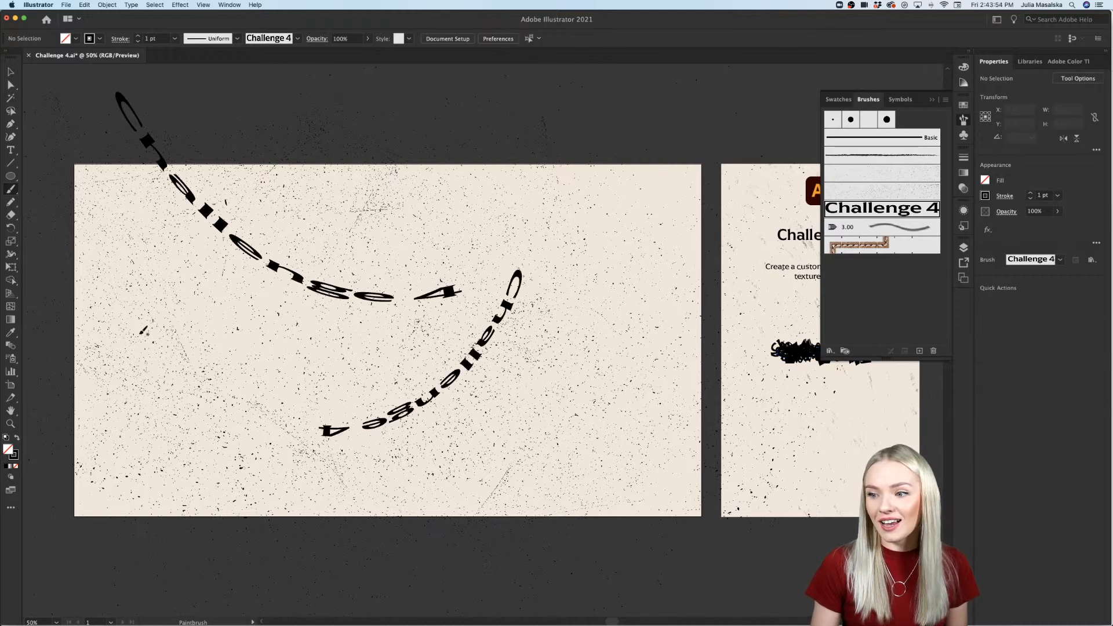
left_click_drag(143, 332, 493, 483)
mouse_move(609, 350)
left_mouse_down()
mouse_move(418, 444)
mouse_move(119, 390)
left_mouse_up()
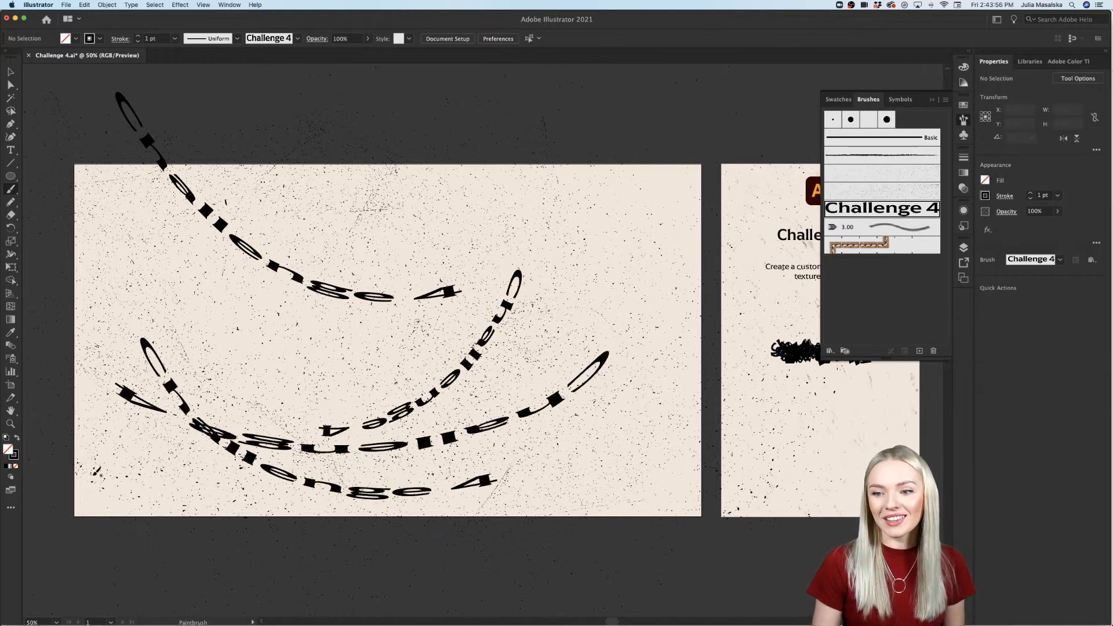
left_click_drag(96, 473, 313, 471)
left_click_drag(414, 335, 662, 273)
mouse_move(657, 212)
left_mouse_down()
mouse_move(699, 423)
mouse_move(371, 360)
mouse_move(549, 394)
left_mouse_up()
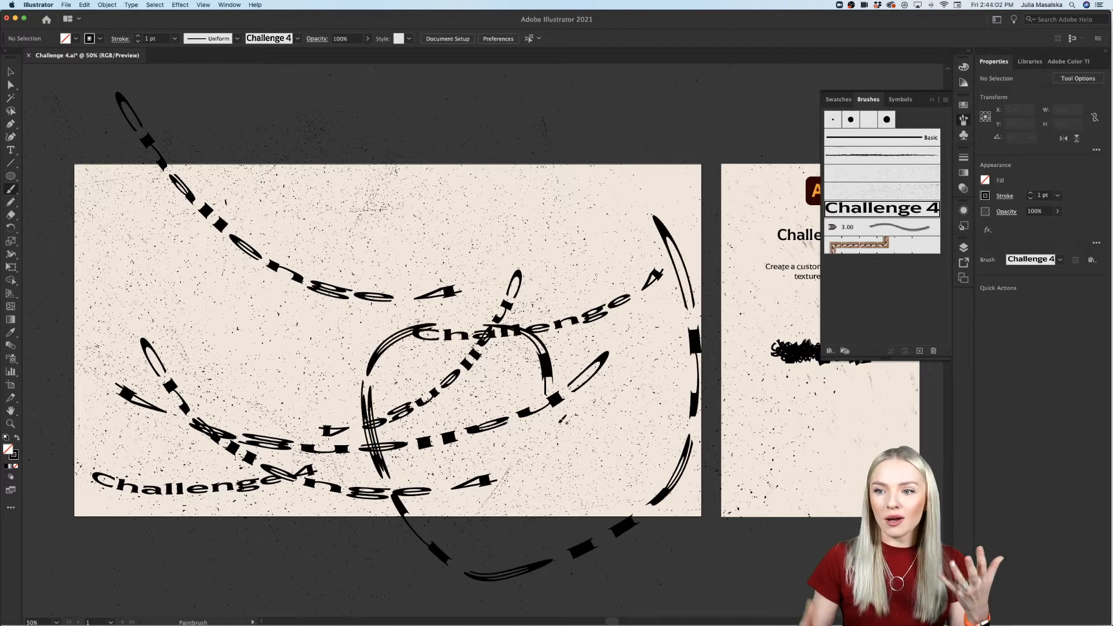
Step: Draw a black-filled ellipse about 466 by 147 px over the large artboard's upper edge and arrange three smaller ellipses around it
left_click(11, 177)
left_click_drag(346, 153, 480, 180)
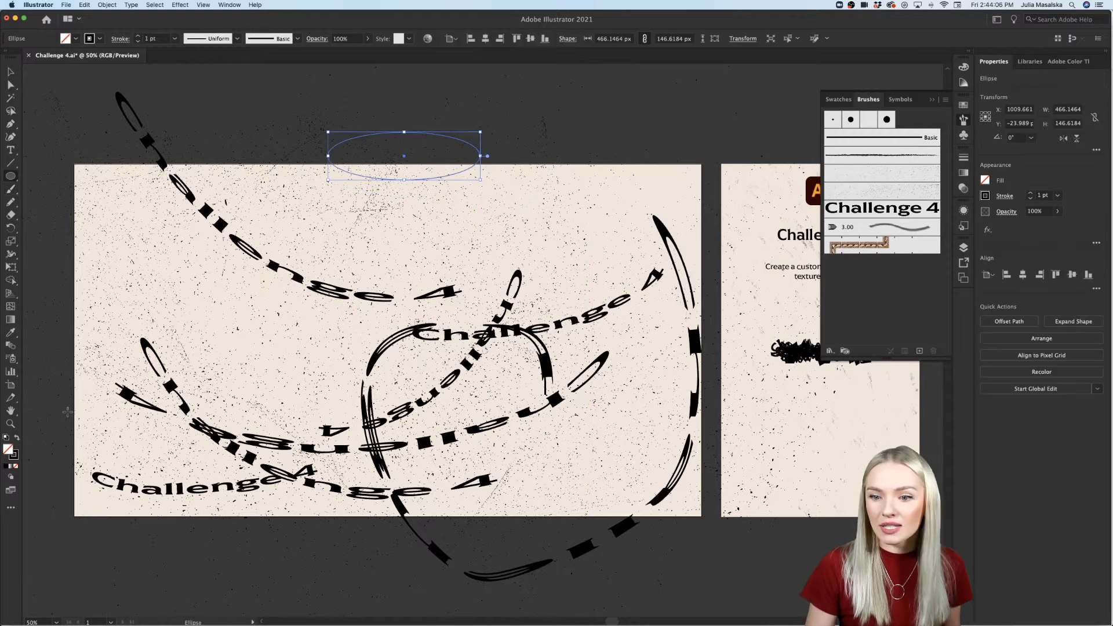
left_click(17, 438)
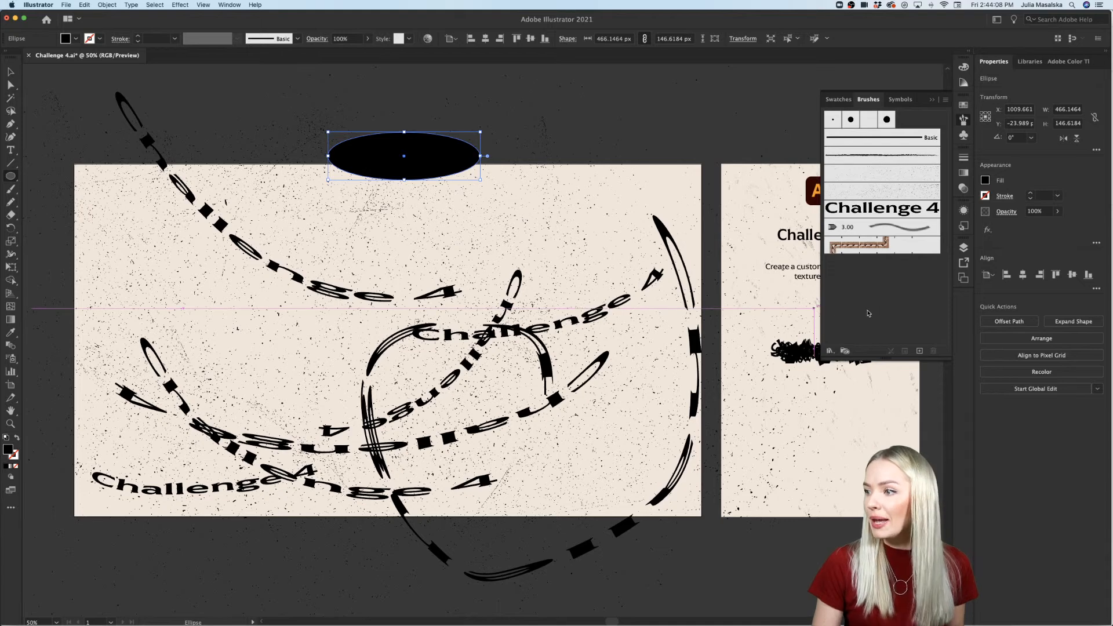
left_click(10, 72)
left_click_drag(479, 156, 359, 201)
left_click_drag(360, 201, 305, 169)
Step: Select the four black ellipses and create a new Art Brush from them with the default options
key("super+a")
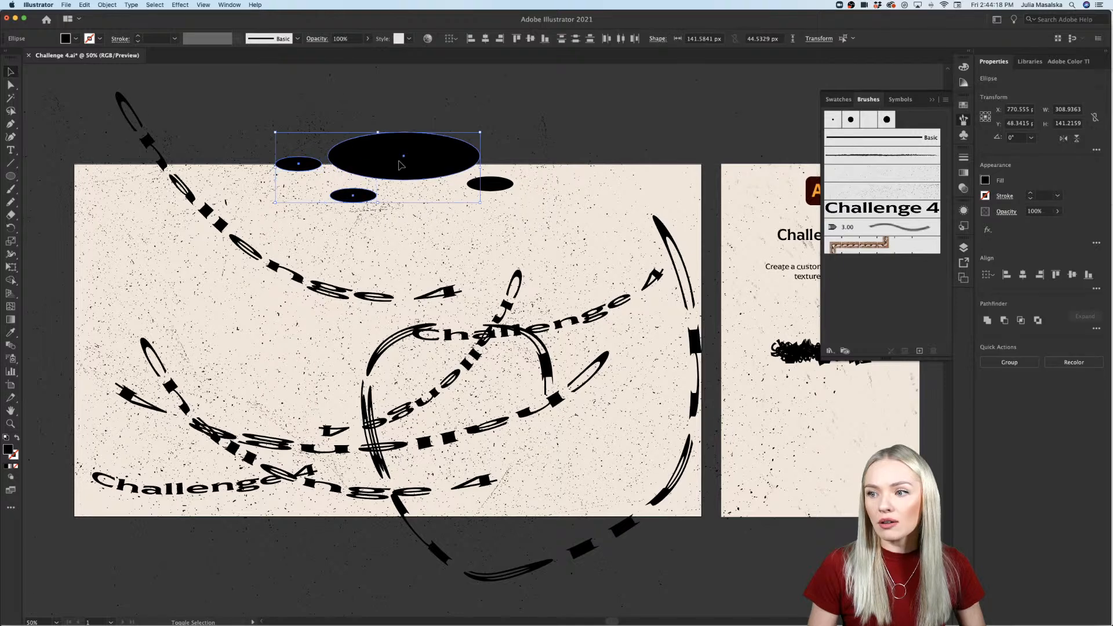
left_click(921, 352)
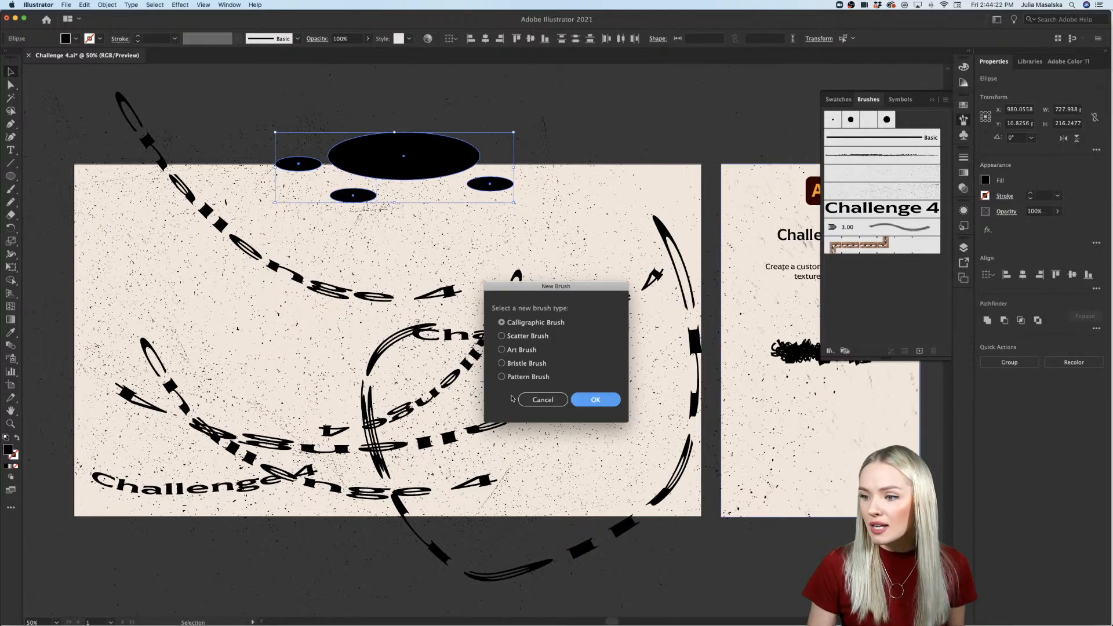
left_click(503, 350)
left_click(595, 400)
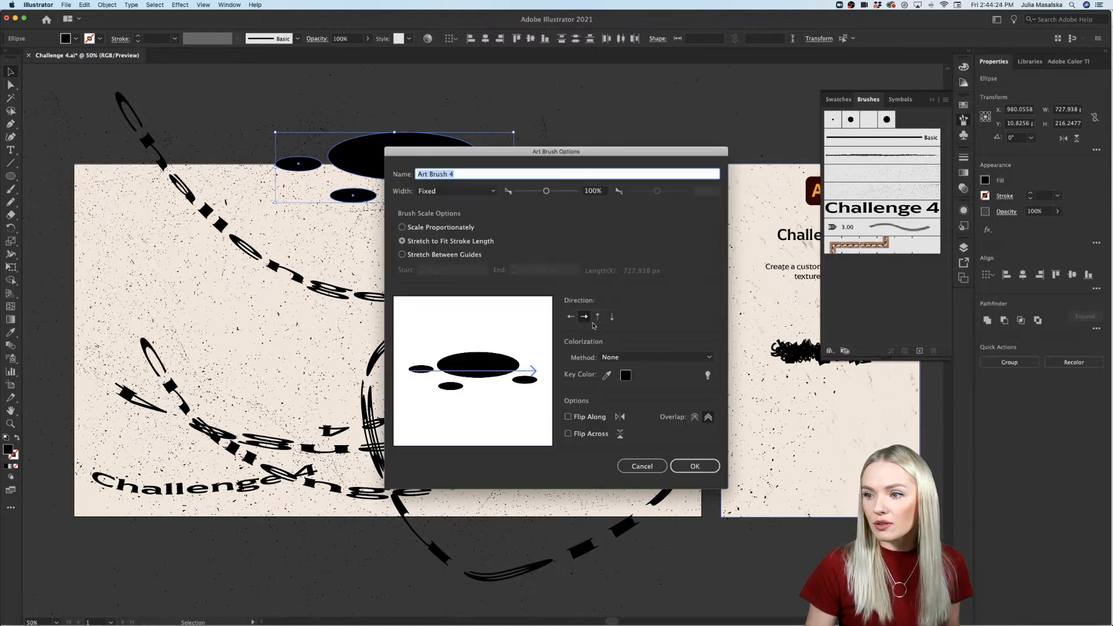
left_click(691, 467)
mouse_move(636, 175)
left_mouse_down()
mouse_move(413, 334)
mouse_move(279, 338)
left_mouse_up()
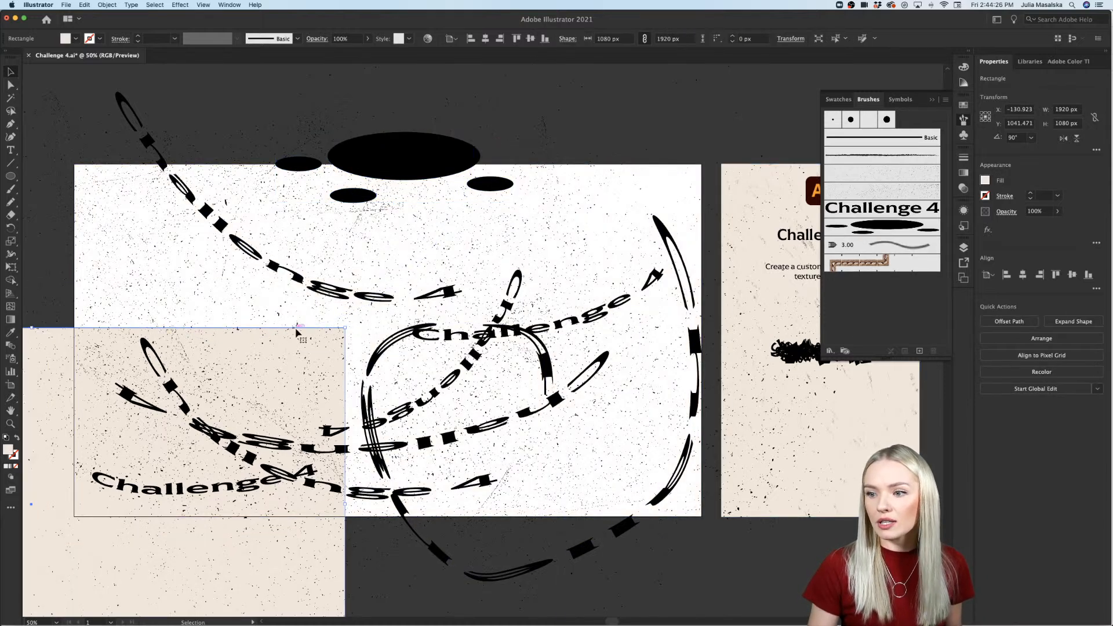
key("super+z")
Step: Paint four sweeping strokes over the large artboard with the Paintbrush using the ellipse art brush
left_click(10, 189)
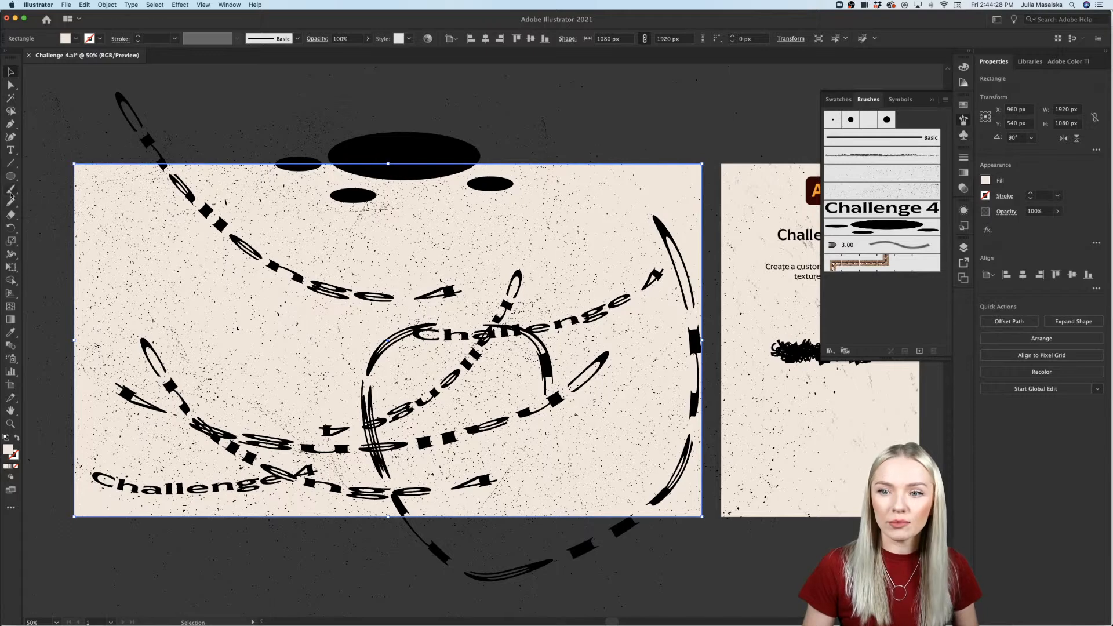
left_click_drag(49, 227, 458, 313)
left_click_drag(548, 338, 243, 374)
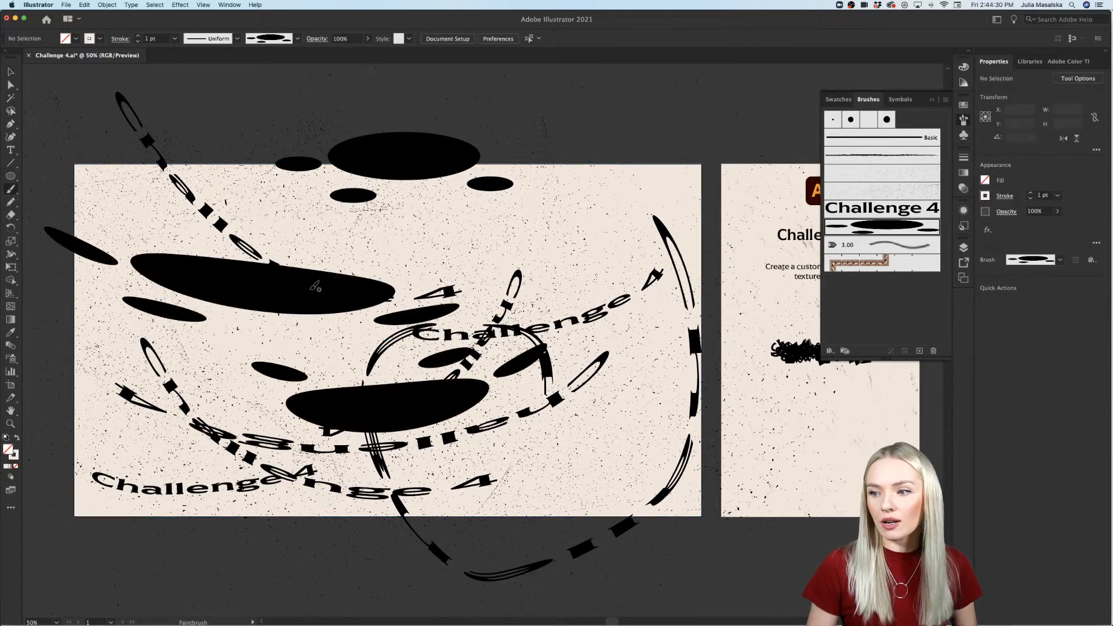
left_click_drag(329, 246, 672, 221)
left_click_drag(673, 193, 436, 201)
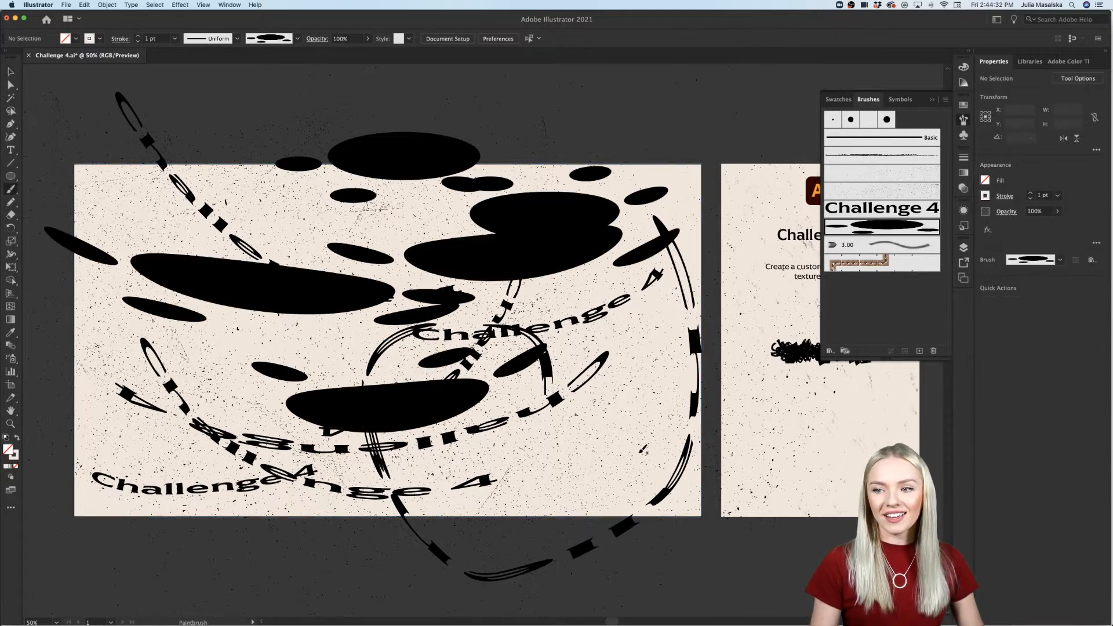
Step: Examine the ellipse art brush's options, including its colorization method and key color, and close them without changes
scroll(641, 453, "down", 1)
scroll(644, 450, "left", 1)
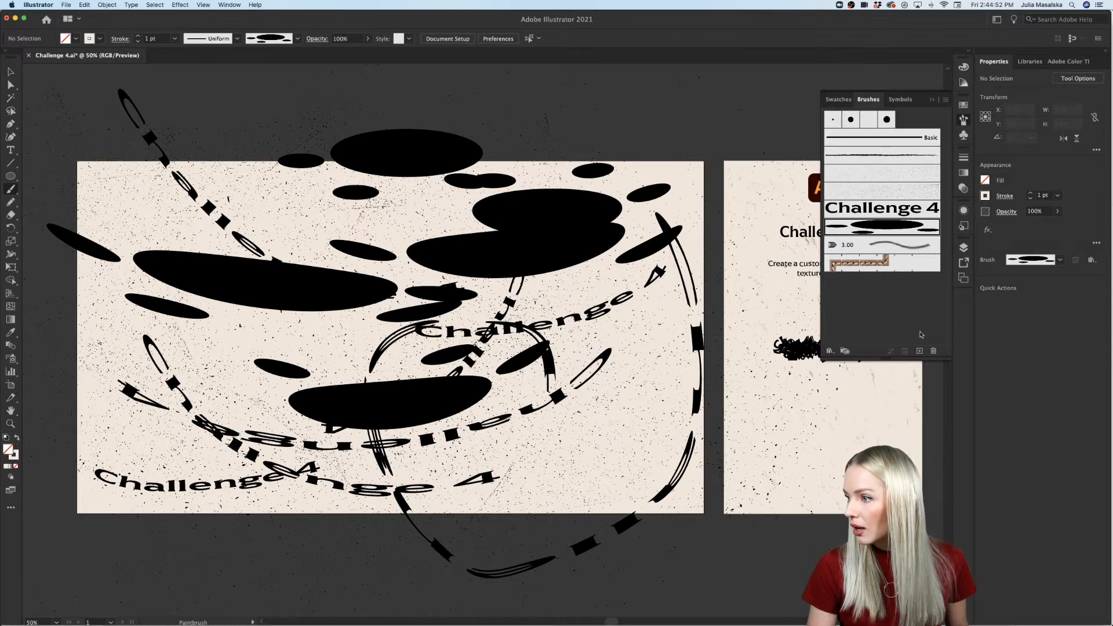
left_click(946, 100)
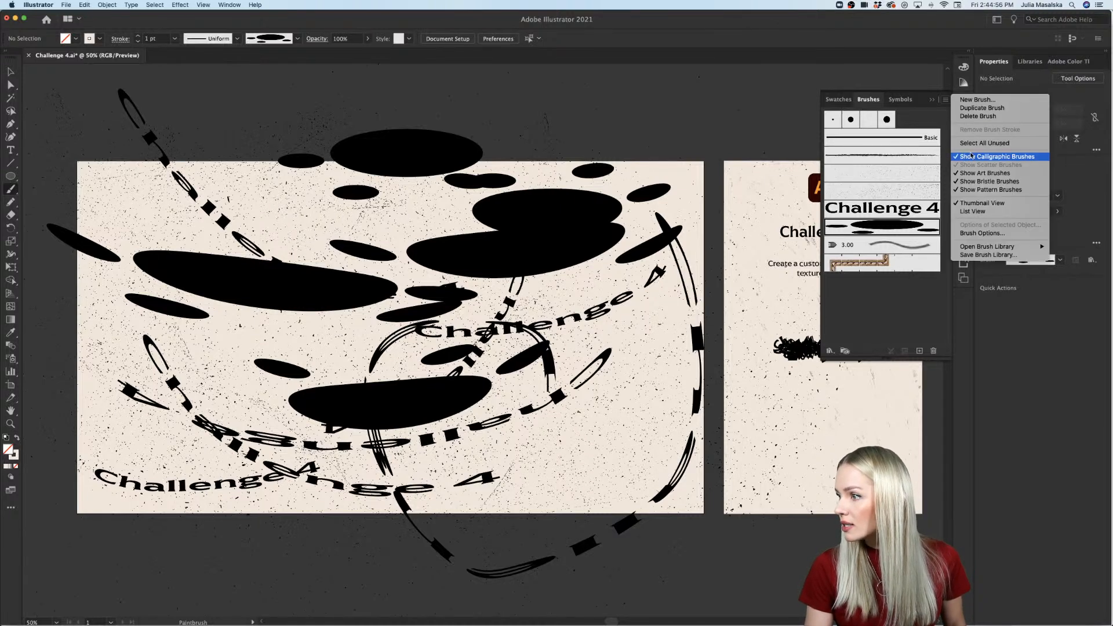
left_click(972, 233)
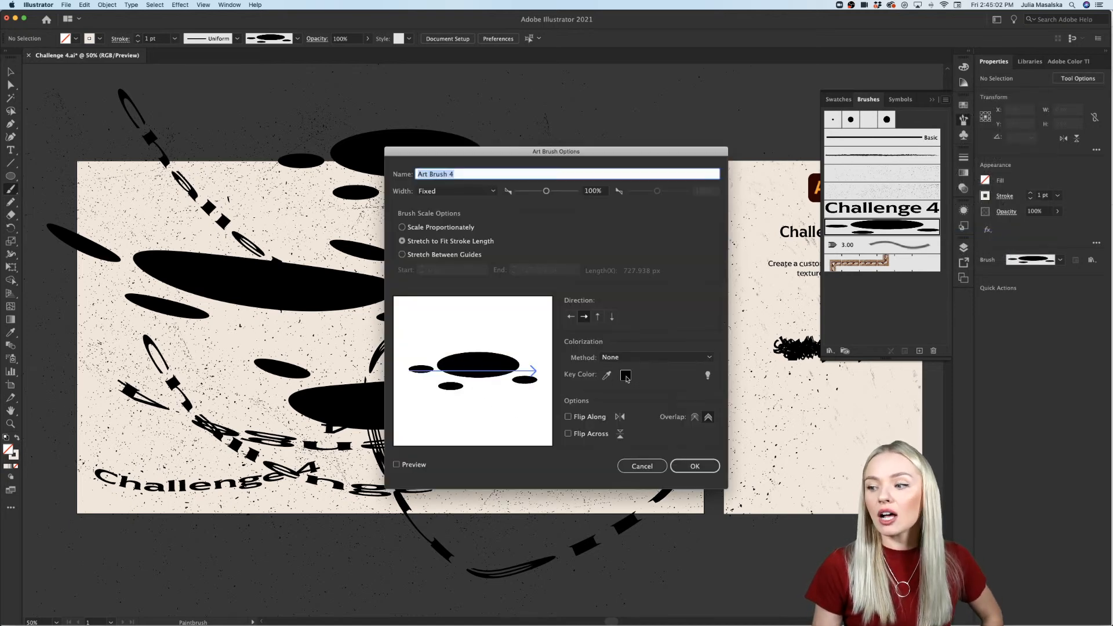
left_click(607, 375)
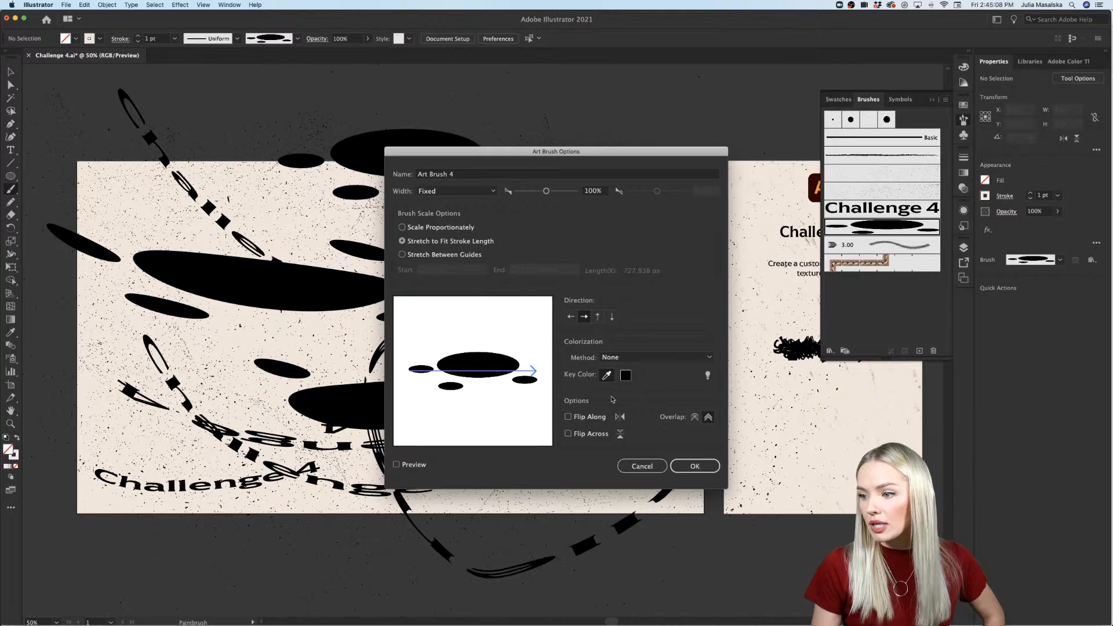
left_click(643, 467)
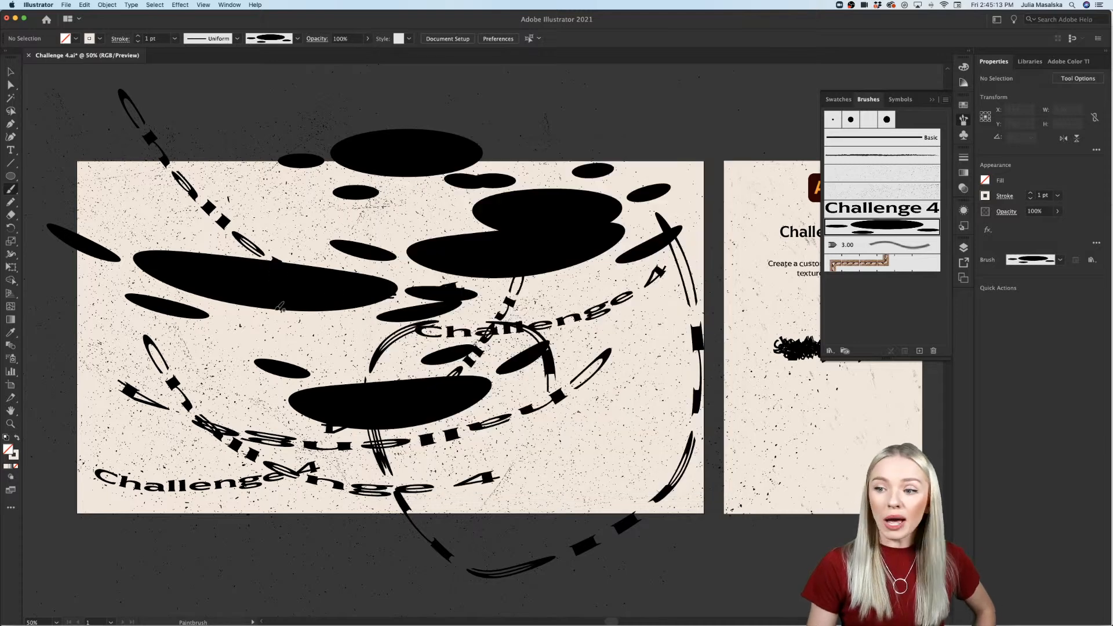
Step: Duplicate the brush-stroked "Challenge 4" outlines a short distance below the original on the narrow artboard
left_click(10, 72)
scroll(351, 219, "right", 1)
scroll(351, 220, "right", 5)
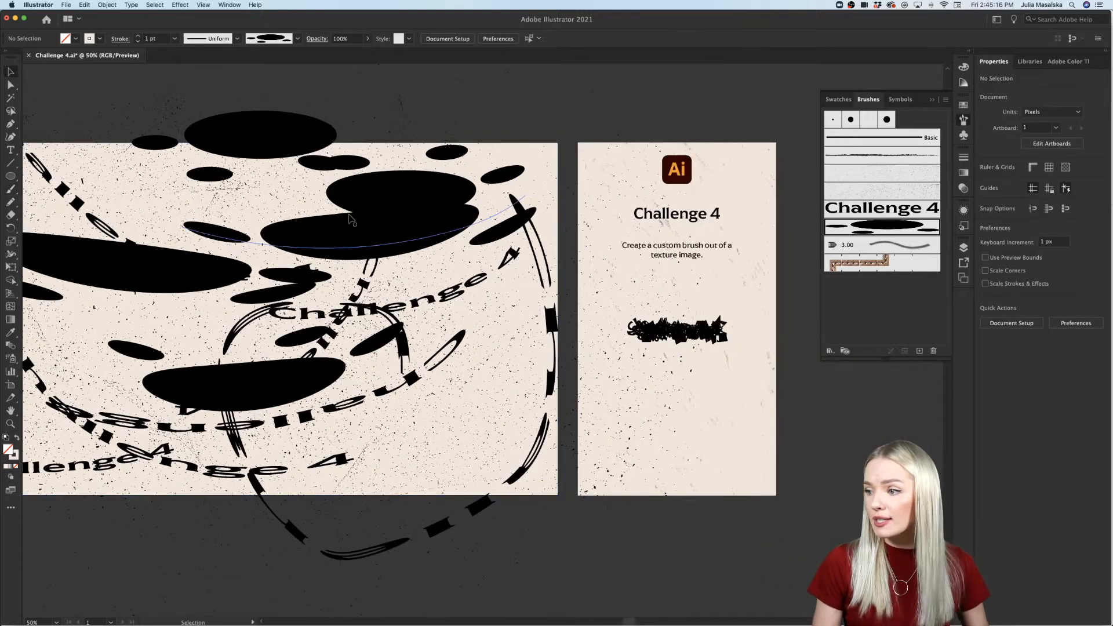
left_click(673, 342)
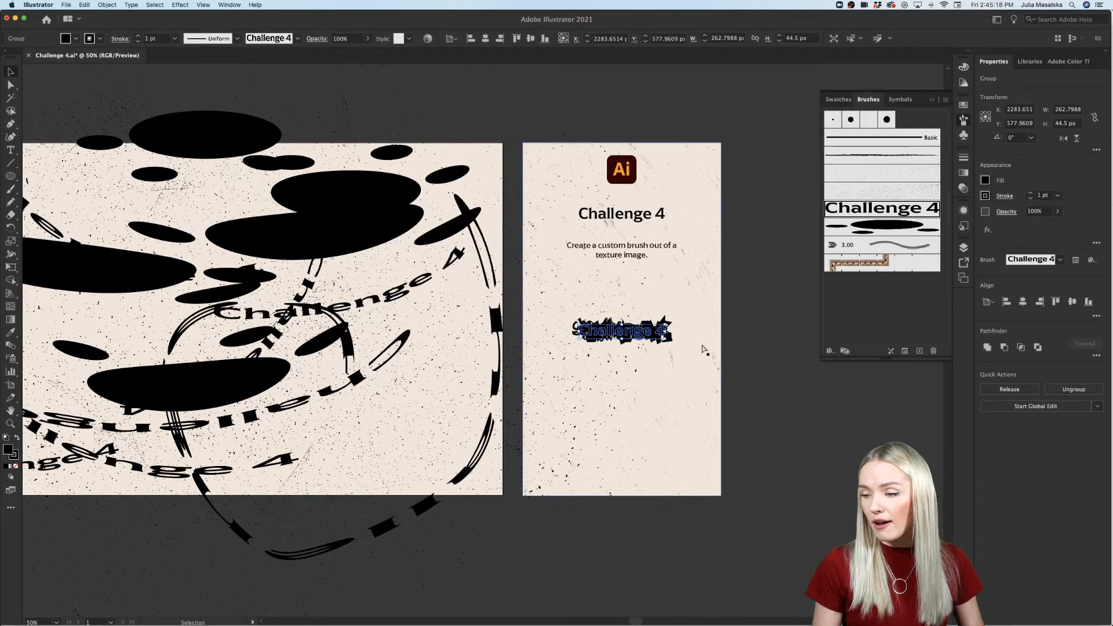
left_click_drag(677, 347, 670, 402)
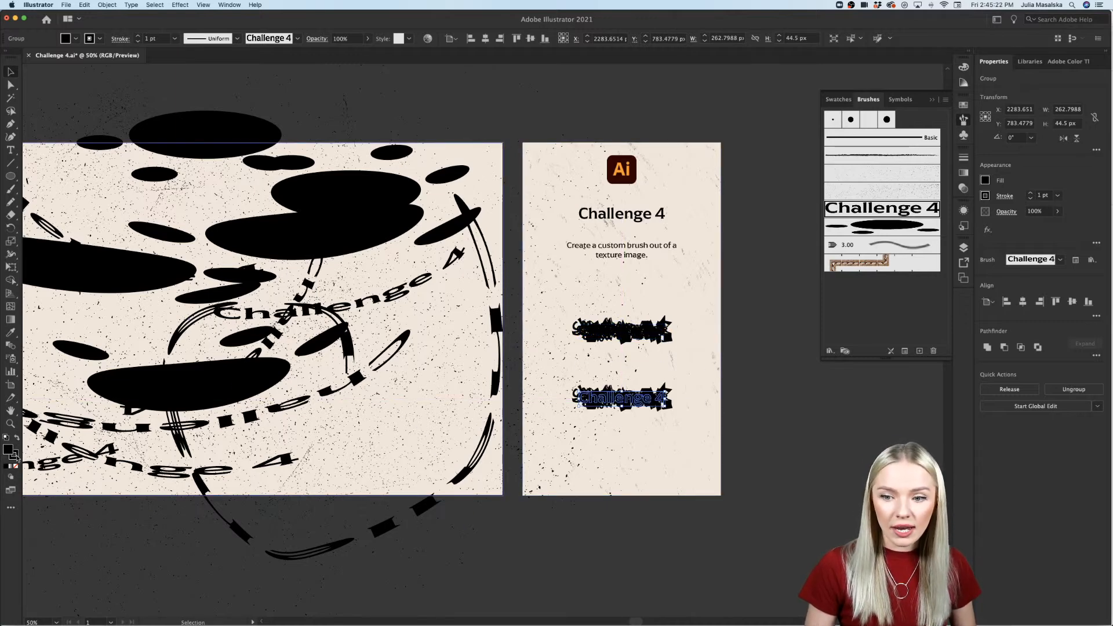
Step: Remove the stroke from the duplicated "Challenge 4" outlines and set their fill color to yellow ffe600
left_click(15, 457)
left_click(16, 467)
double_click(8, 450)
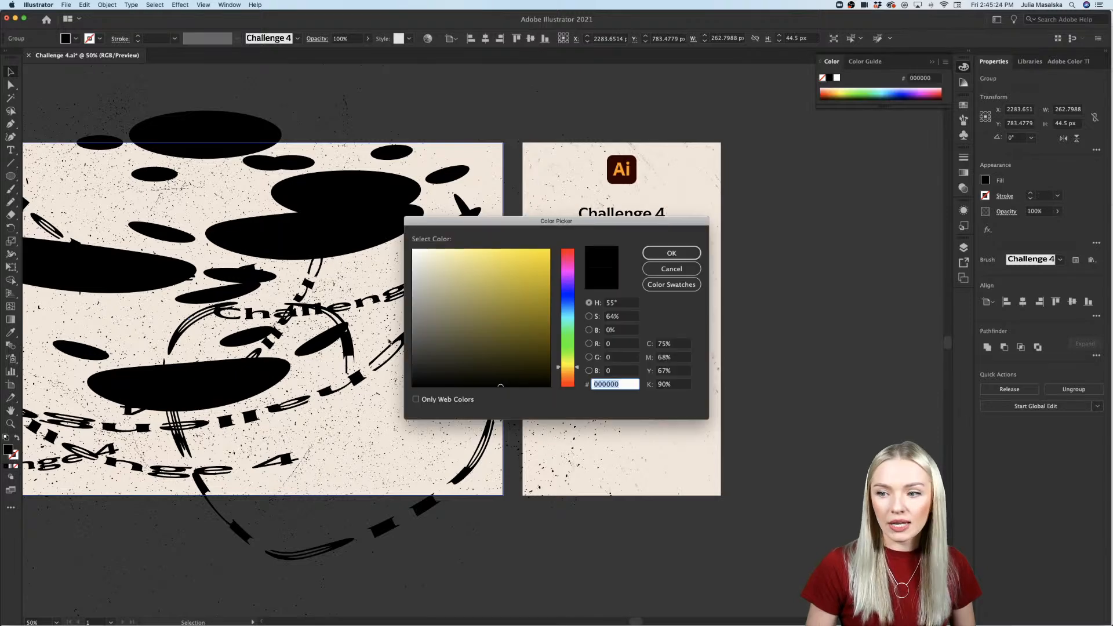
type("ffe600")
left_click(667, 253)
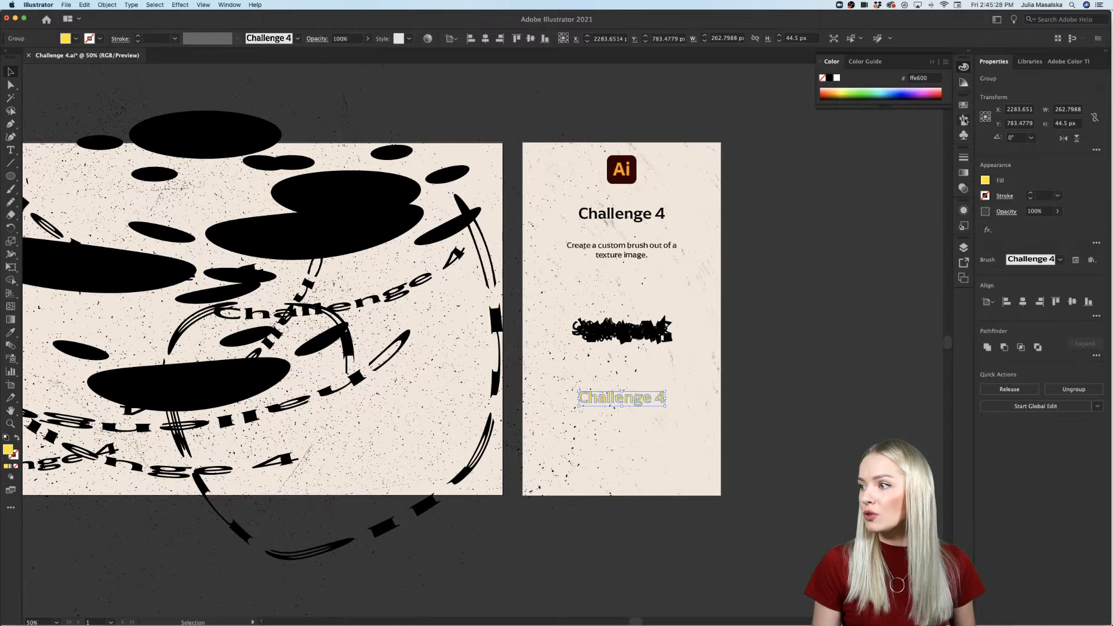
Step: Create a new Art Brush from the yellow "Challenge 4" outlines with the default options
left_click(963, 120)
left_click(906, 351)
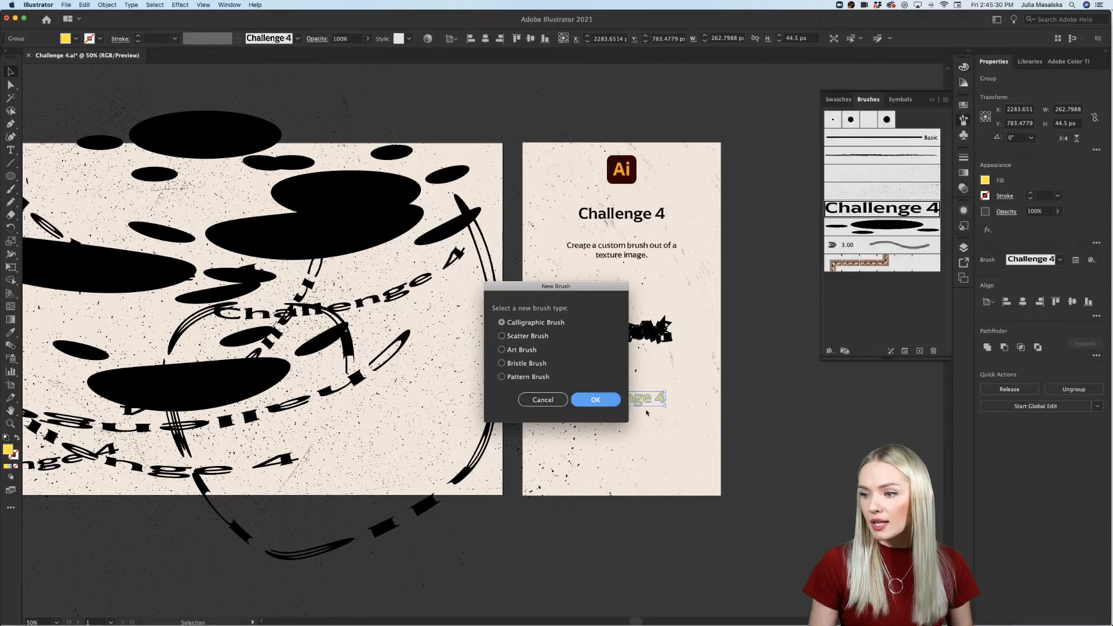
left_click(510, 350)
left_click(597, 400)
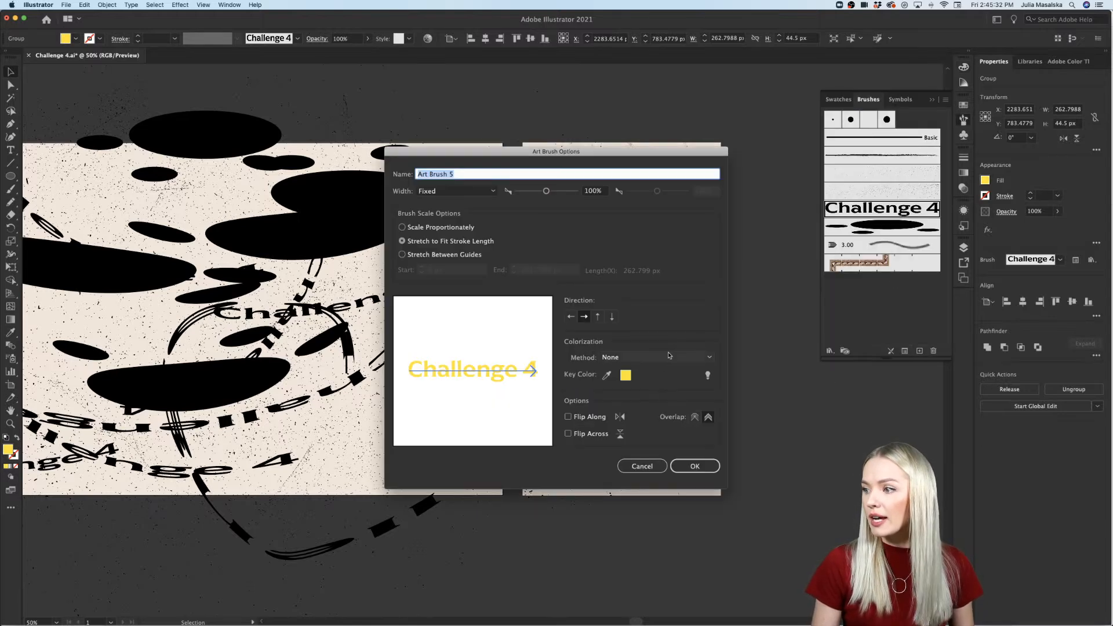
left_click(691, 468)
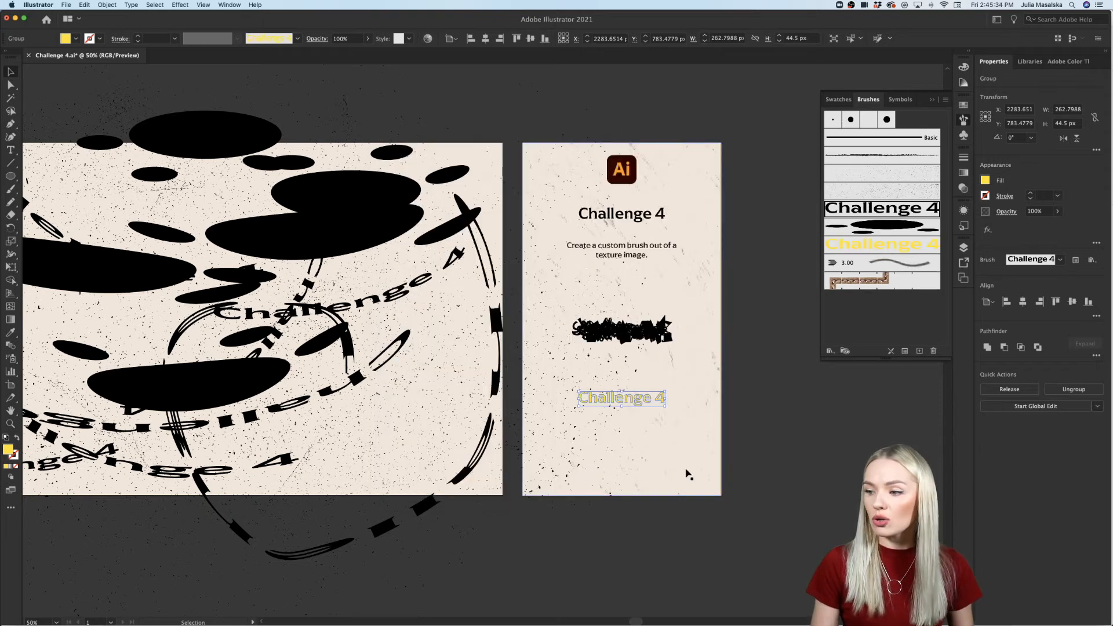
Step: Apply the yellow text brush to the duplicated outlines and paint a long sweeping stroke across both artboards with the Paintbrush
scroll(688, 473, "left", 2)
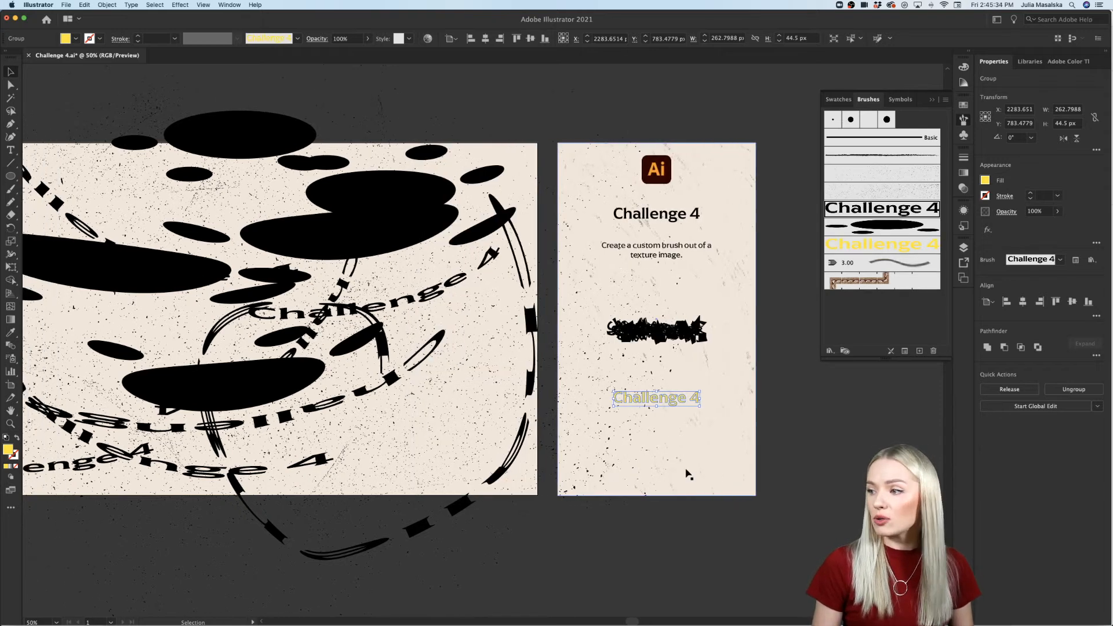
left_click(854, 251)
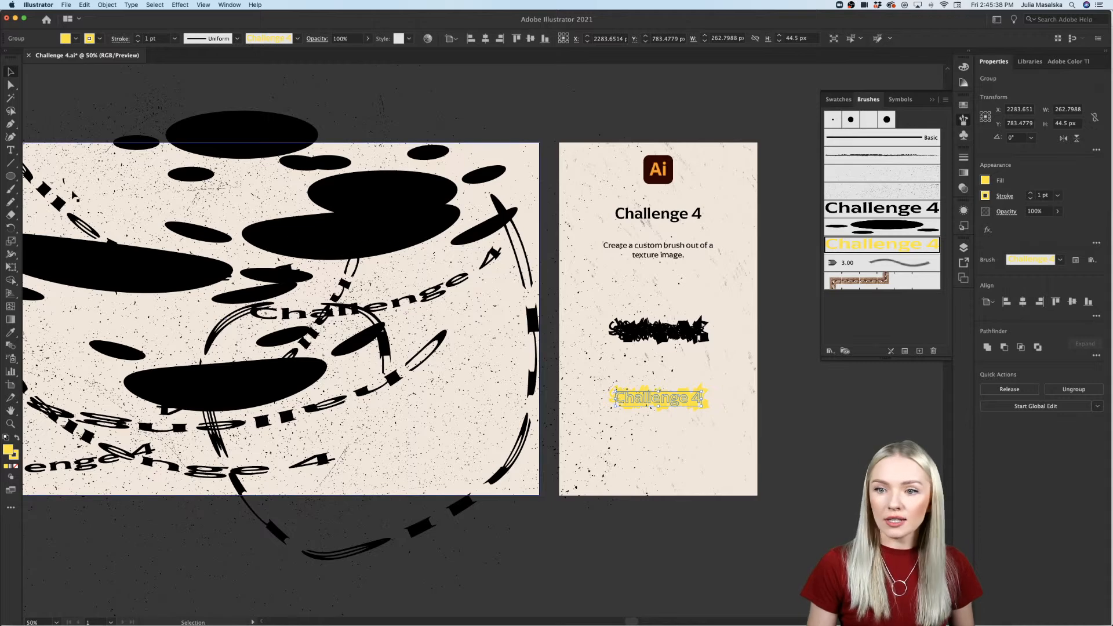
left_click(10, 190)
mouse_move(881, 450)
left_mouse_down()
mouse_move(600, 453)
mouse_move(290, 359)
left_mouse_up()
scroll(296, 383, "down", 1)
mouse_move(312, 419)
left_mouse_down()
mouse_move(346, 439)
mouse_move(740, 452)
left_mouse_up()
Step: Undo the yellow brush stroke, the yellow art brush and the duplicated "Challenge 4" outlines
key("super+z")
key("super+z")
key("super+z")
key("super+z")
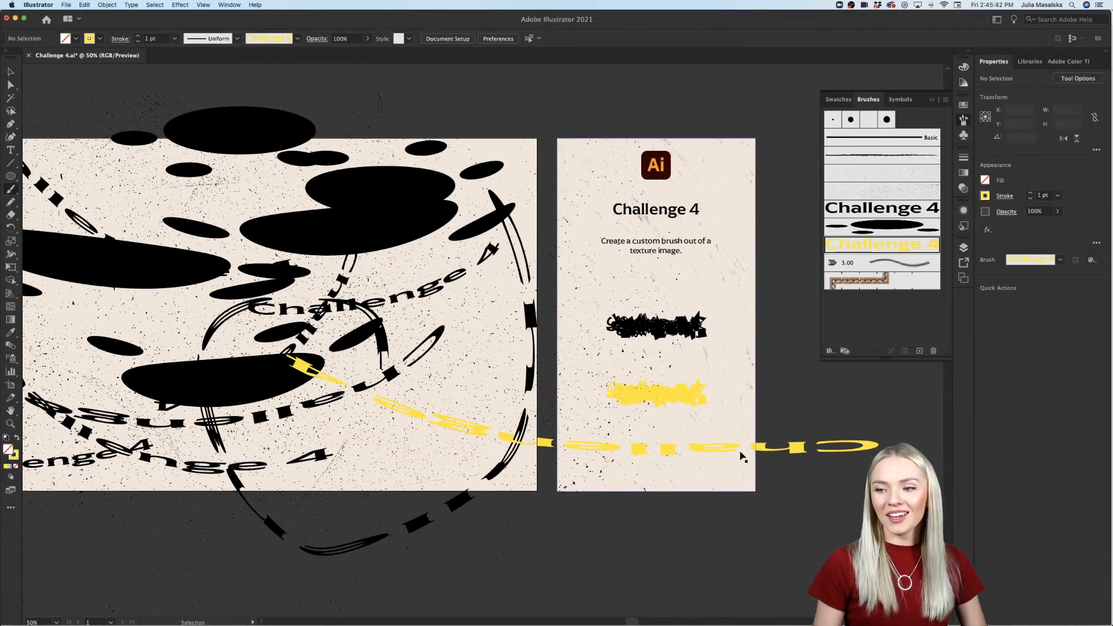
key("v")
key("super+z")
key("super+z")
key("super+z")
key("super+z")
key("super+z")
key("super+z")
key("super+z")
key("super+z")
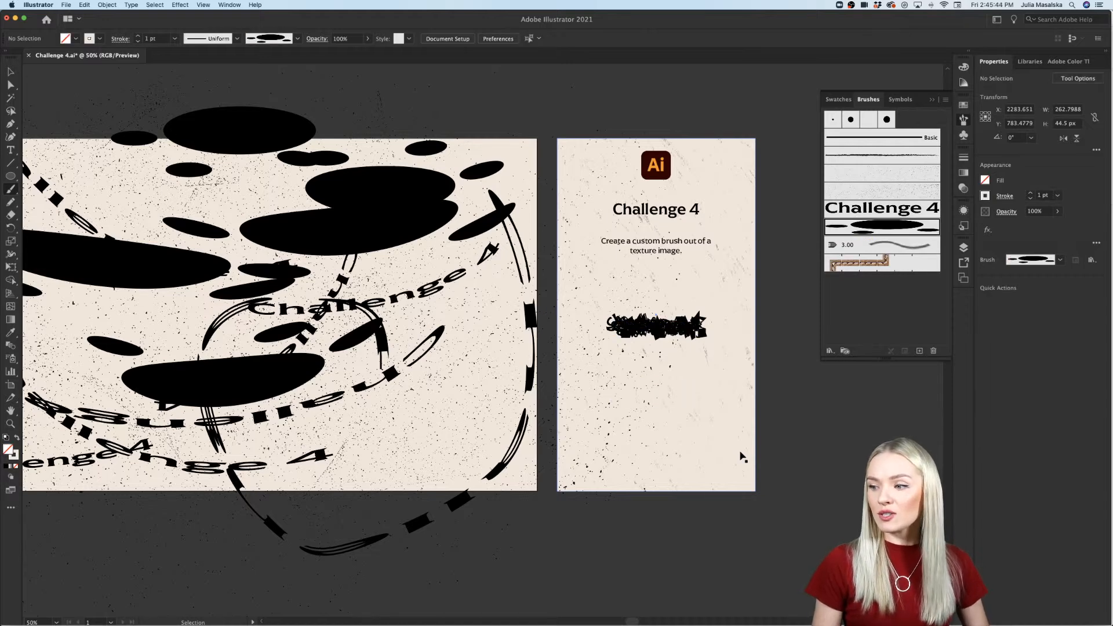
Step: Undo the ellipse brush strokes, the ellipse art brush and the black ellipses drawn on the large artboard
scroll(746, 448, "left", 2)
scroll(745, 448, "left", 3)
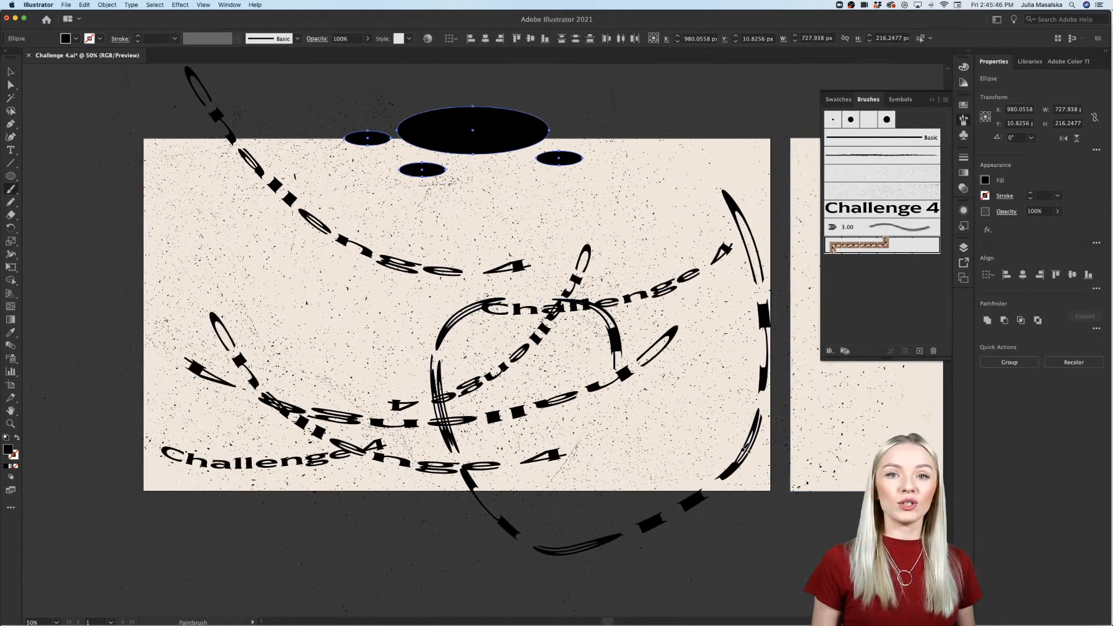
key("super+z")
key("super+z")
key("super+z")
key("super+z")
key("super+z")
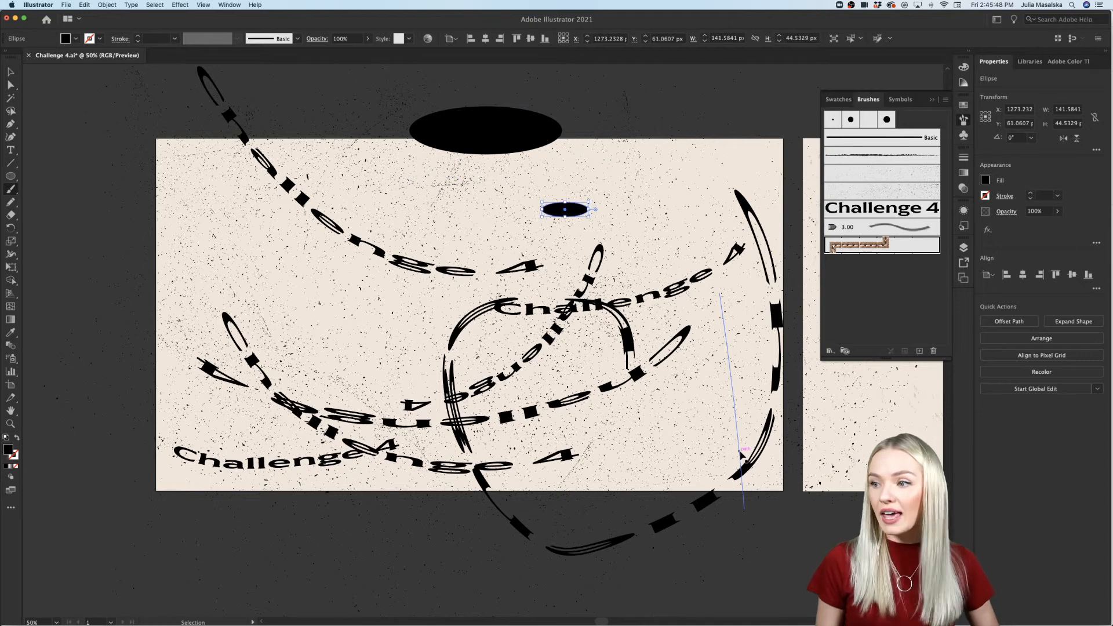
key("b")
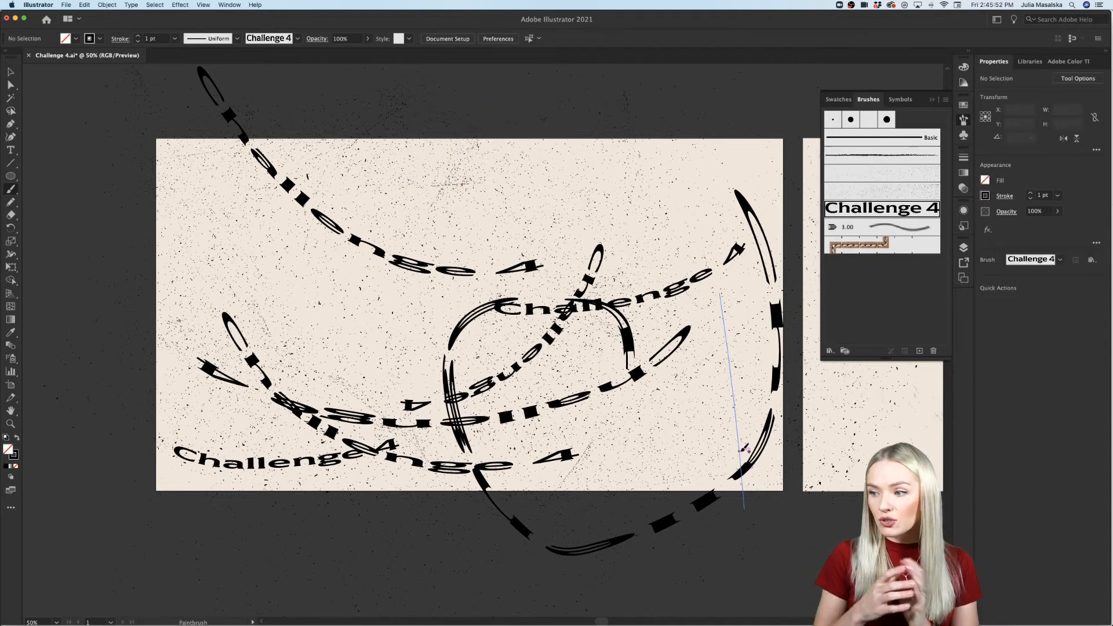
Step: Undo all "Challenge 4" text brush strokes on the large artboard, leaving the speckled texture, and deselect everything
key("super+z")
key("super+z")
key("super+z")
key("super+z")
key("super+z")
key("super+z")
key("super+z")
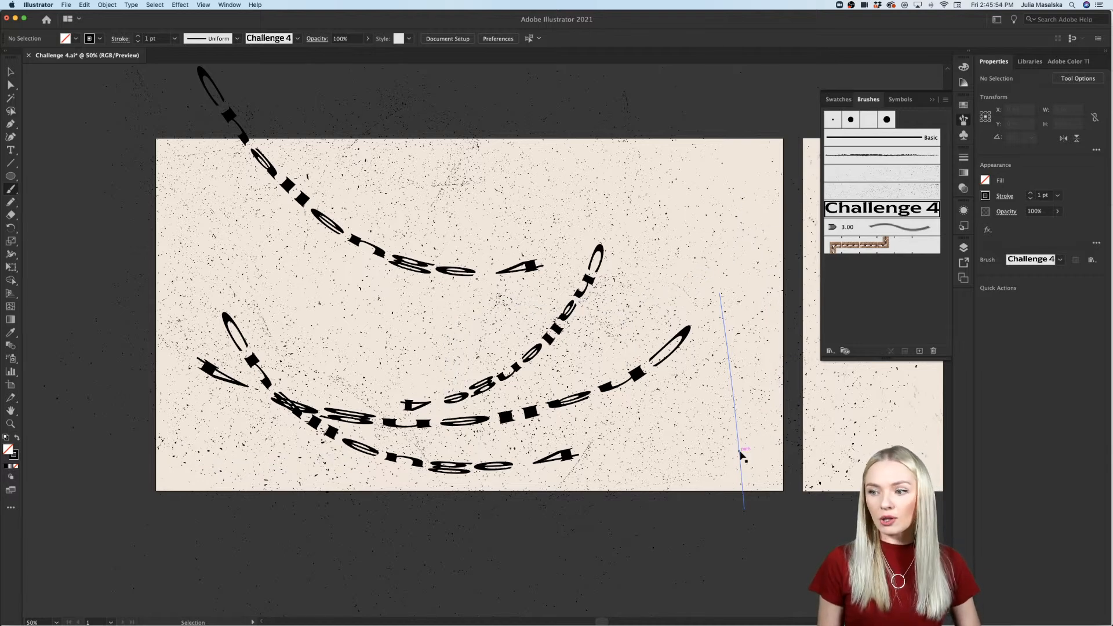
key("super+z")
key("super+z")
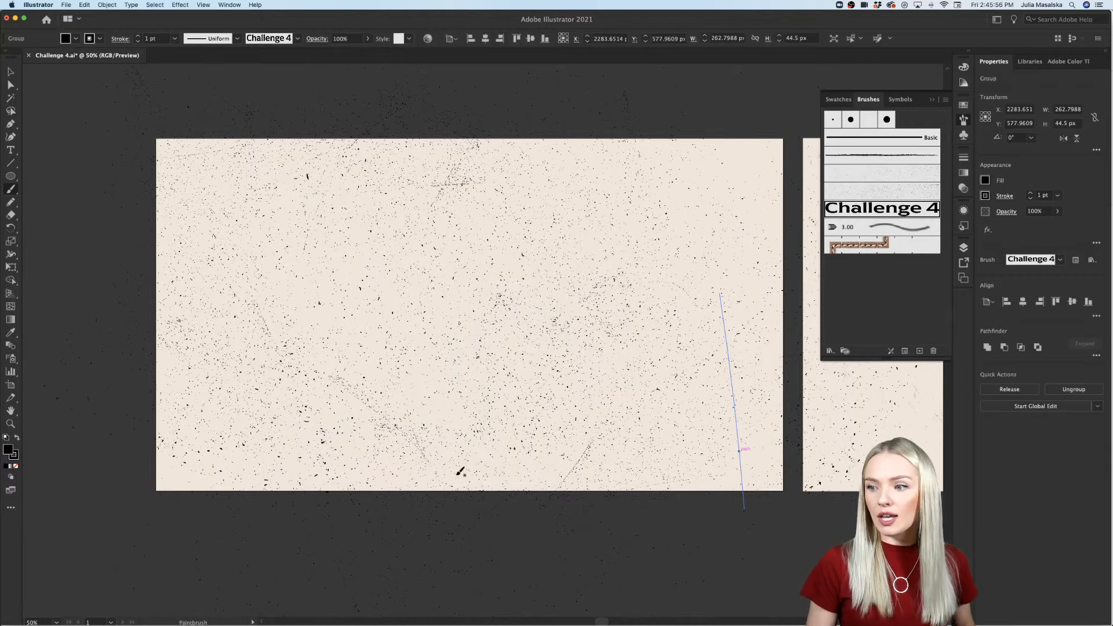
left_click(18, 70)
left_click(40, 205)
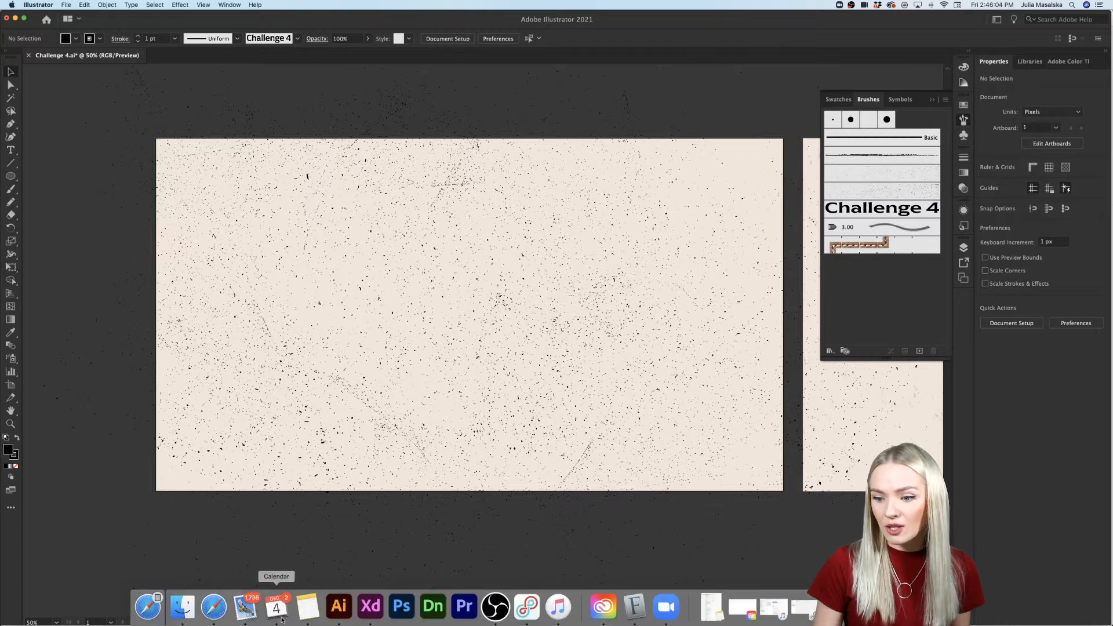
Step: Switch to Adobe Stock in Safari, re-download the free "Beige marble textured background" image from the texture results, and return to Illustrator
left_click(899, 606)
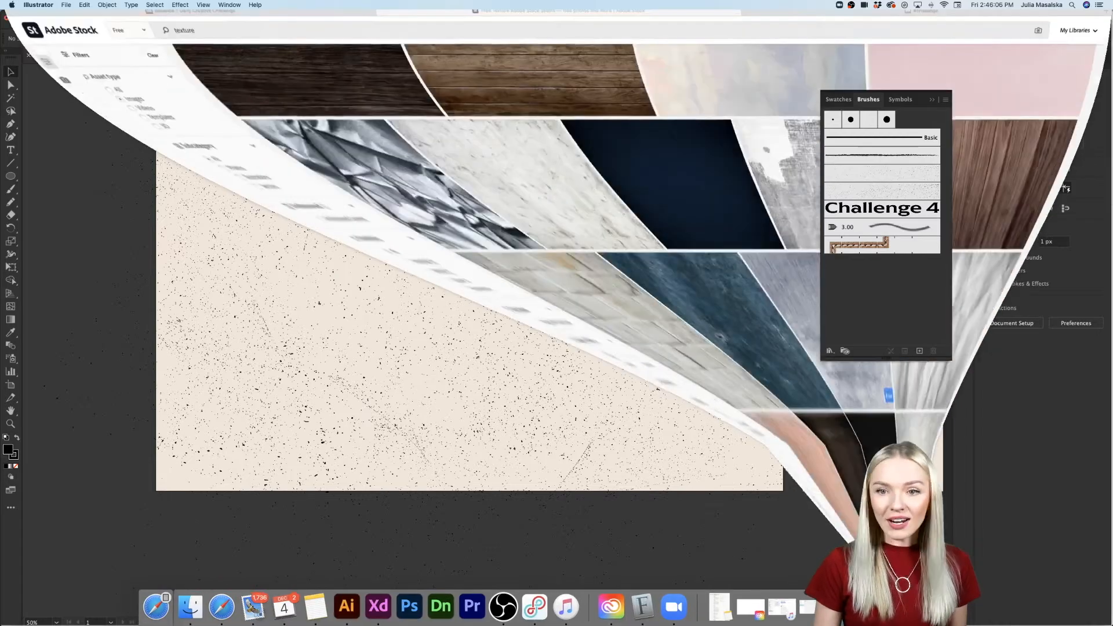
scroll(628, 404, "up", 15)
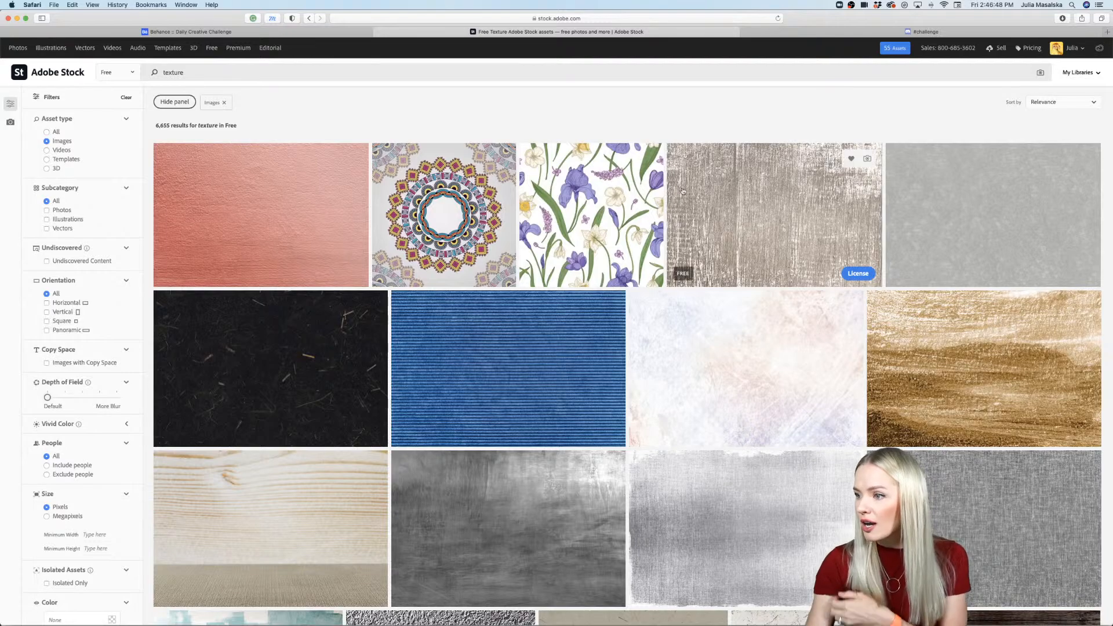
mouse_move(758, 348)
scroll(758, 348, "down", 7)
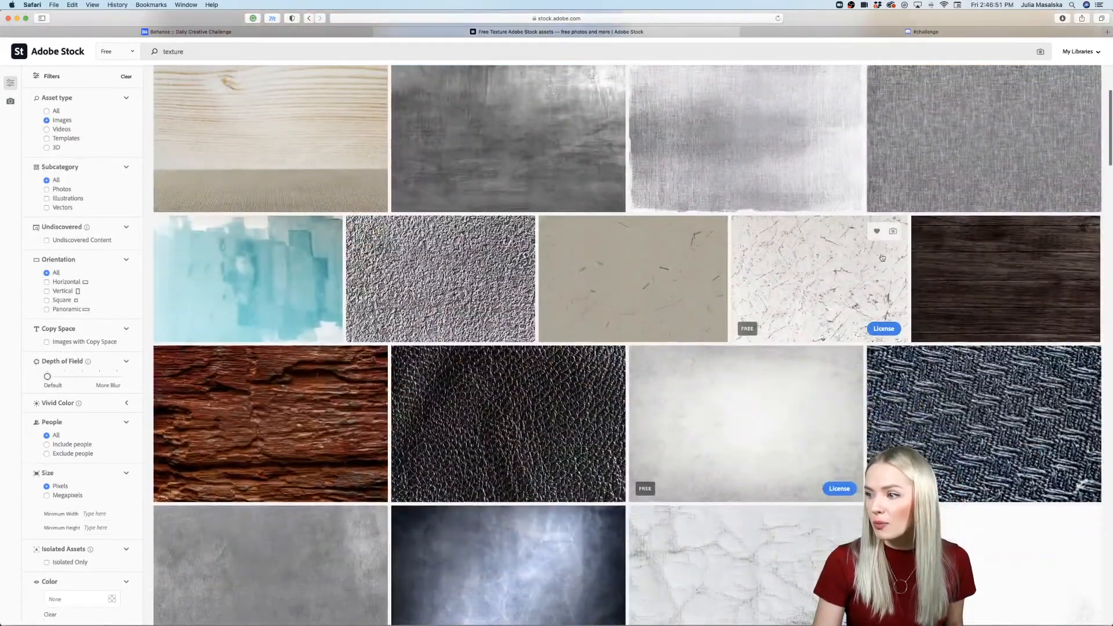
left_click(844, 284)
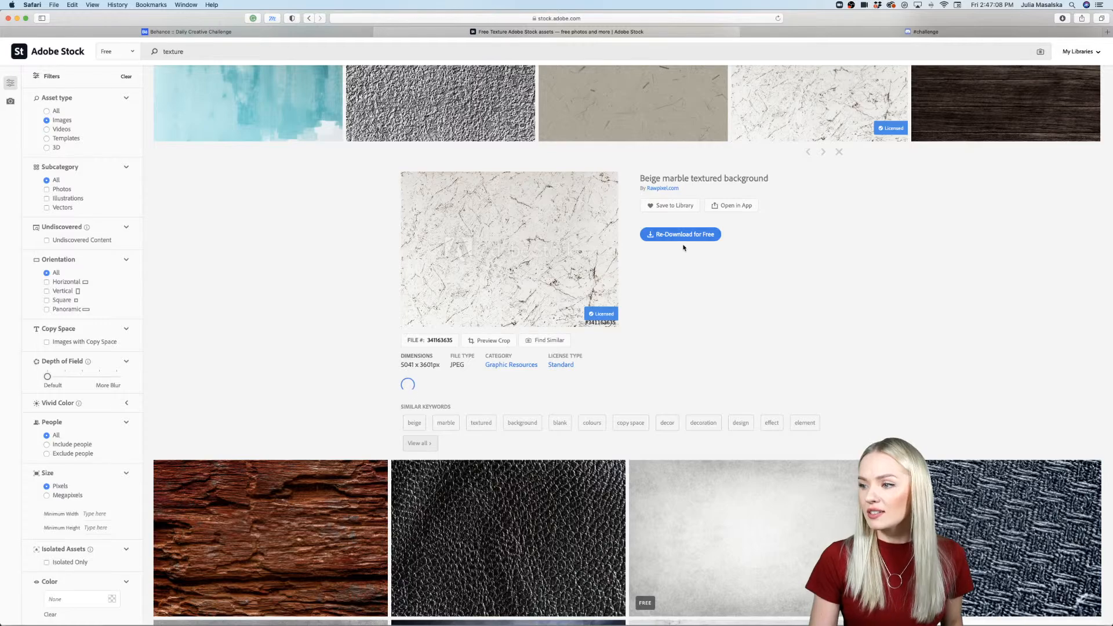
left_click(684, 235)
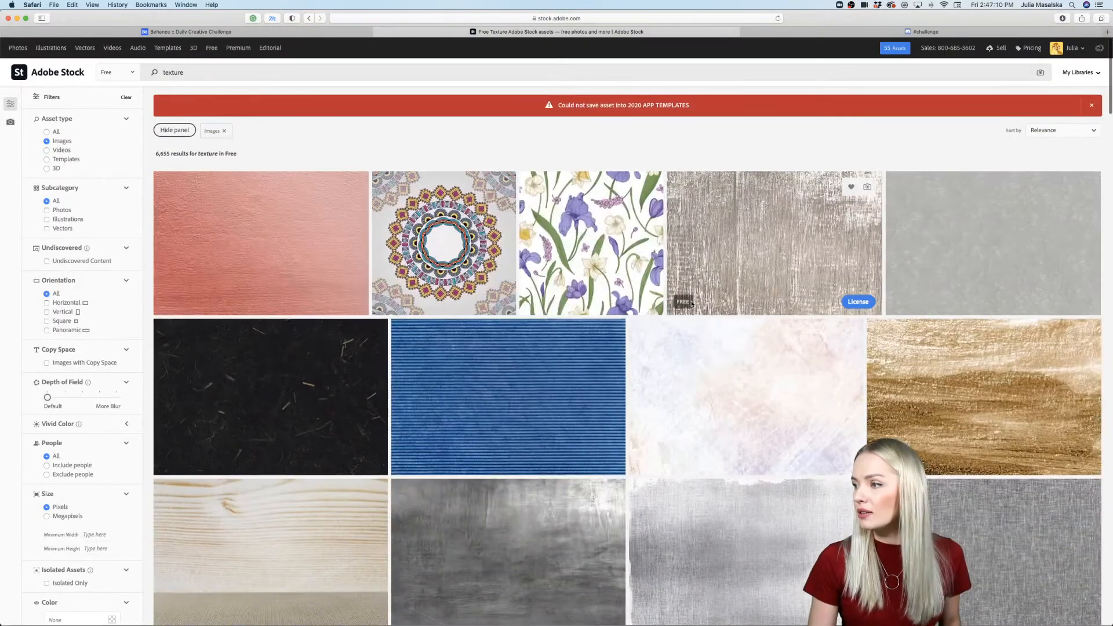
scroll(748, 452, "down", 9)
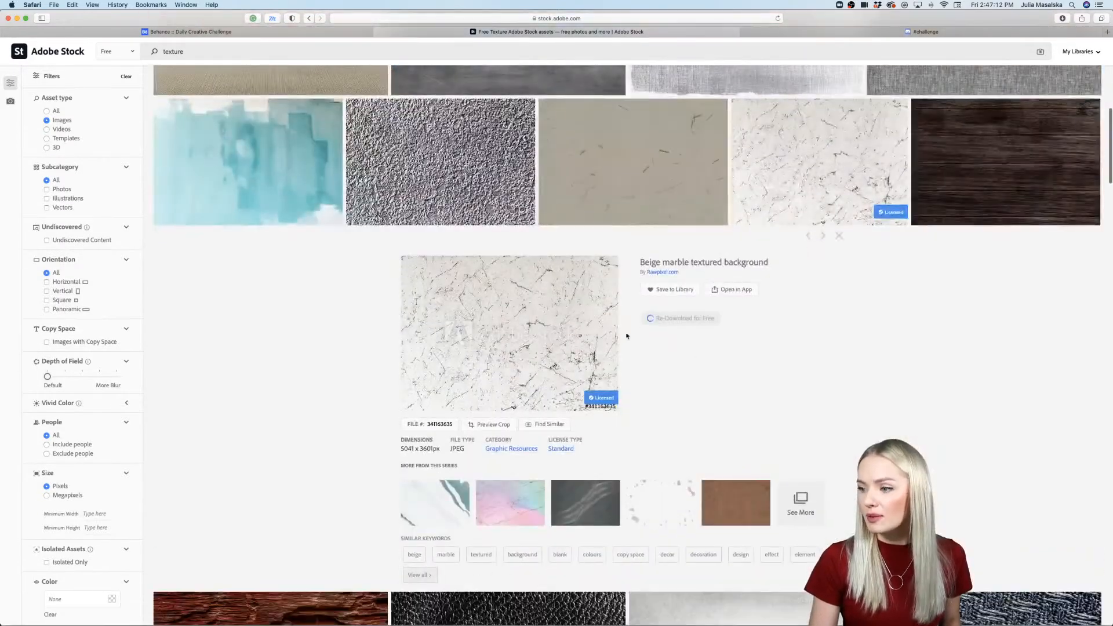
left_click(17, 19)
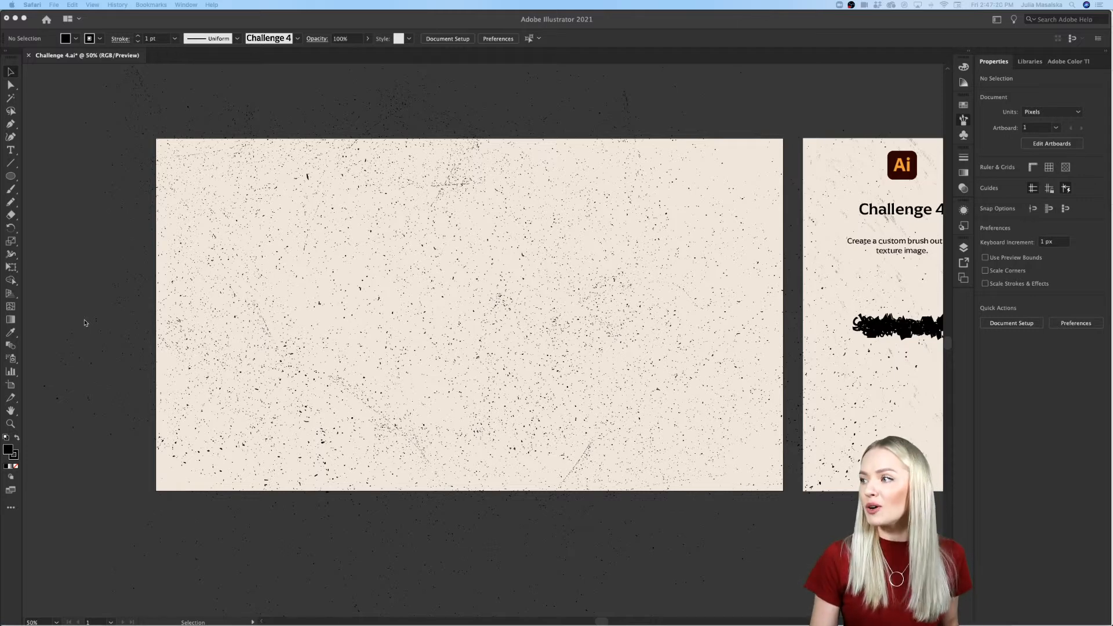
Step: Select the lower speckled texture art brush and look at the commands for saving and opening brush libraries
left_click(96, 324)
key("super+Tab")
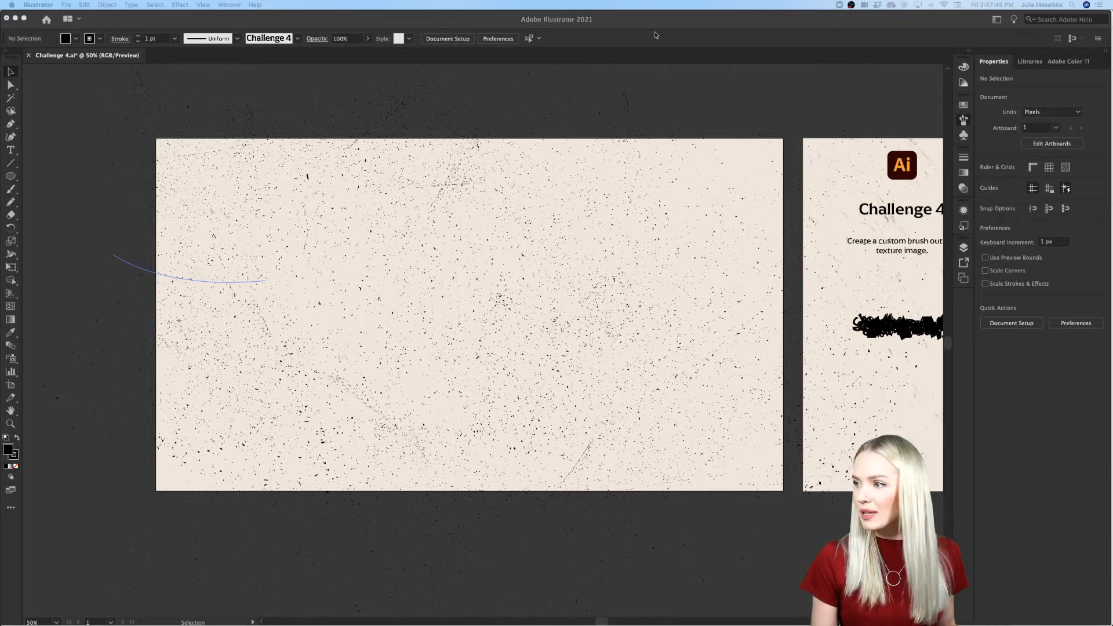
left_click(963, 120)
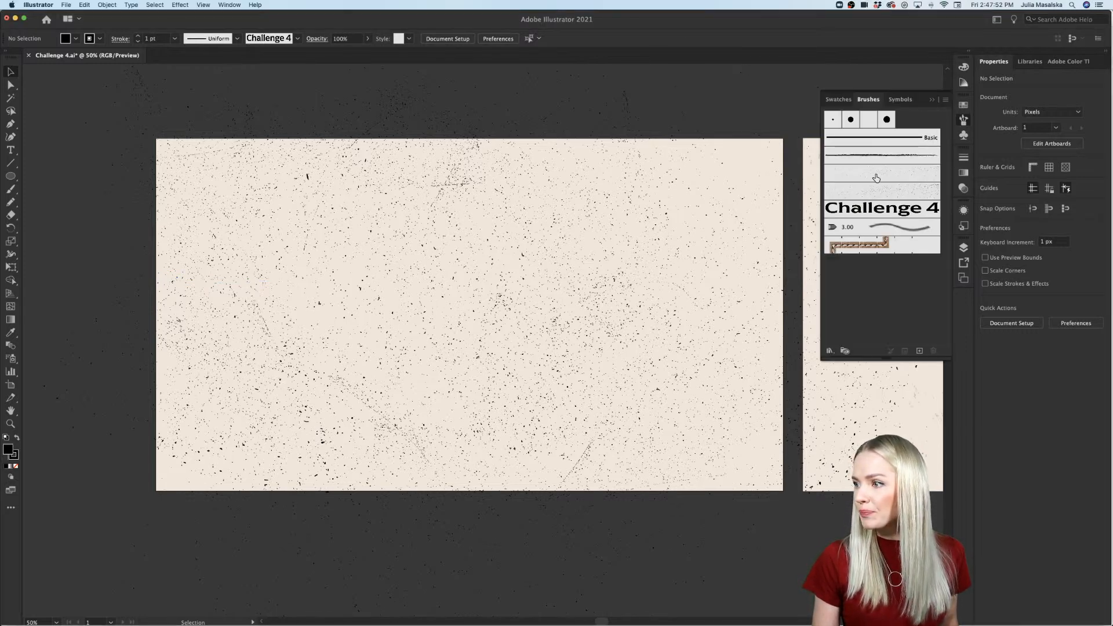
left_click(870, 193)
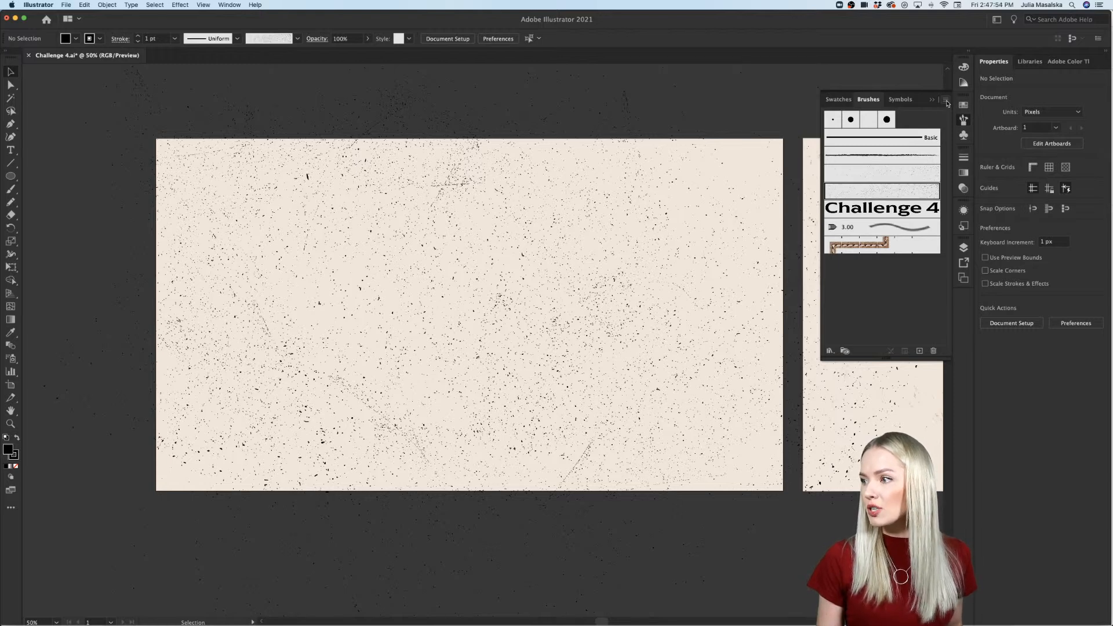
left_click(945, 100)
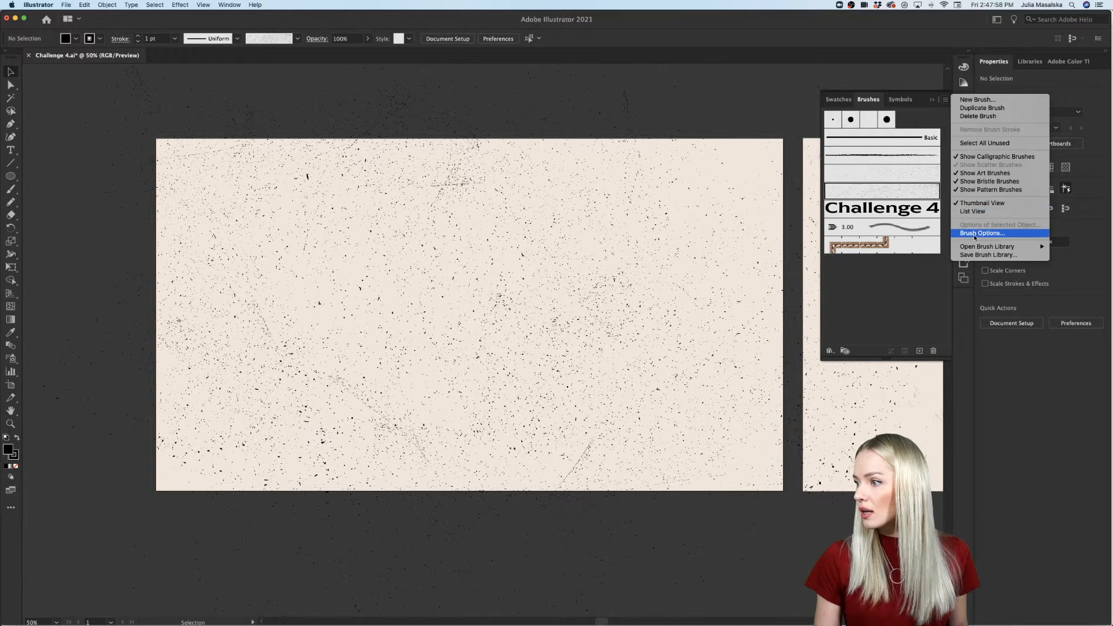
mouse_move(978, 248)
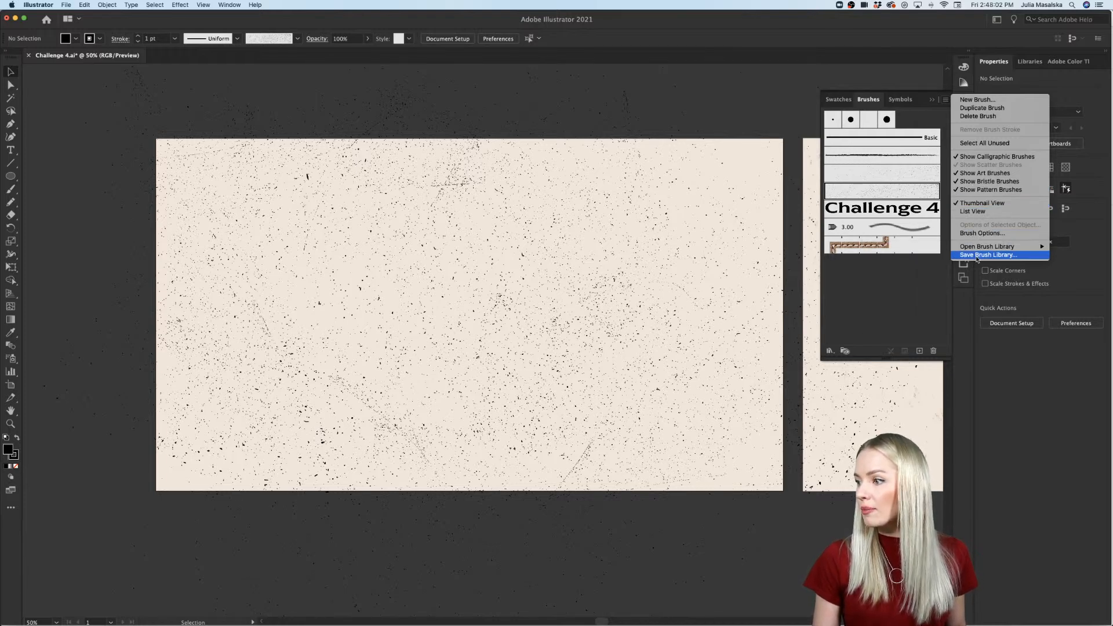
left_click(907, 276)
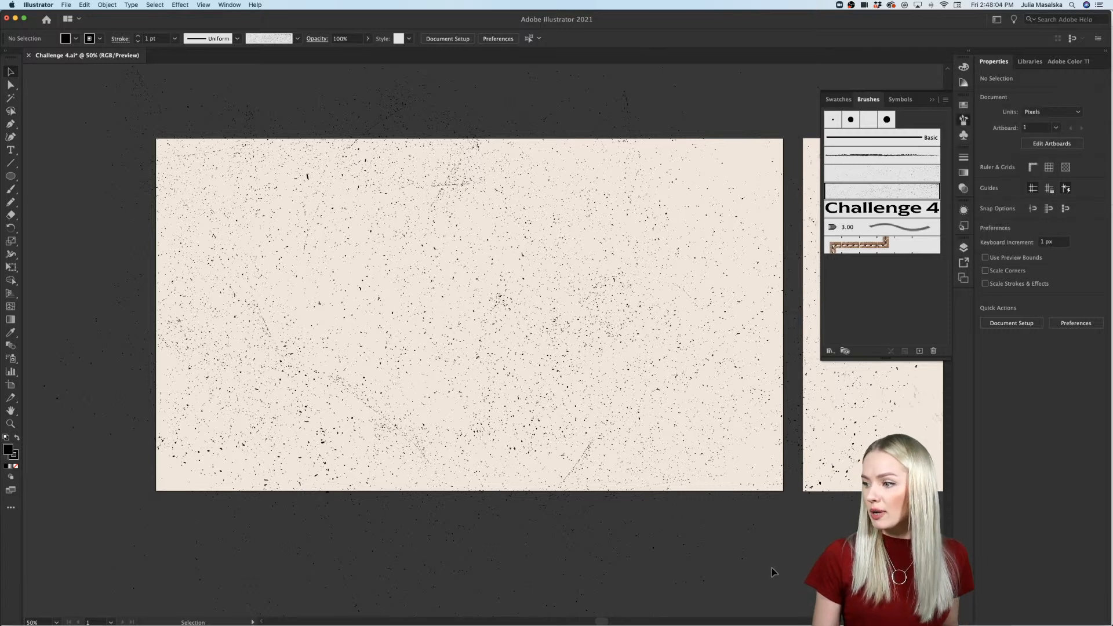
left_click(964, 120)
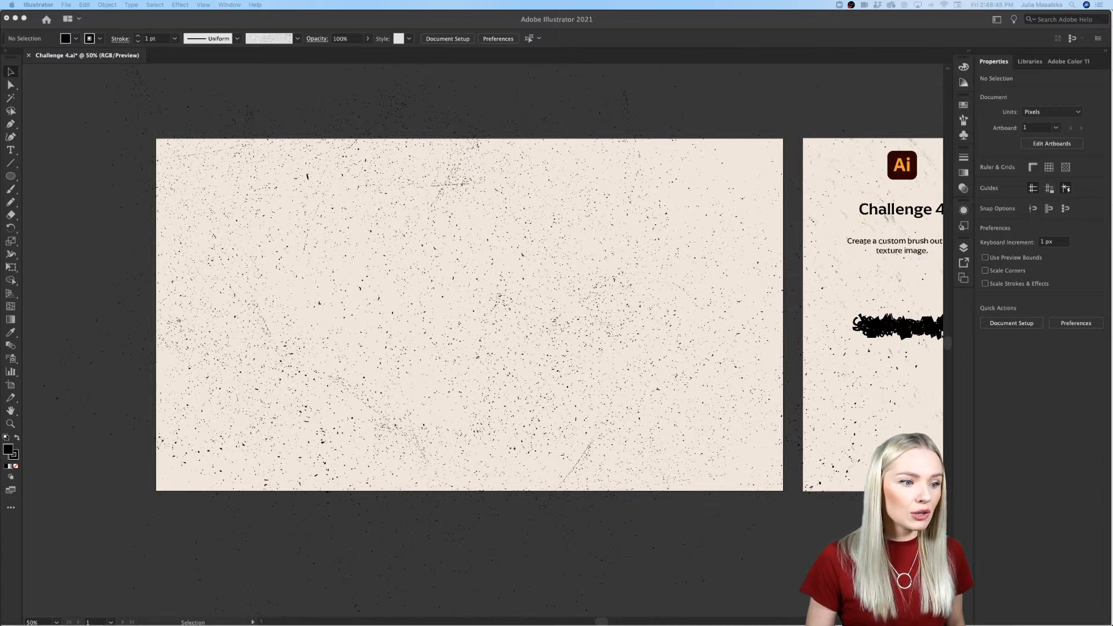
Step: Place the downloaded marble texture image in the document and move it below the large artboard
left_click_drag(0, 287, 77, 297)
left_click(83, 303)
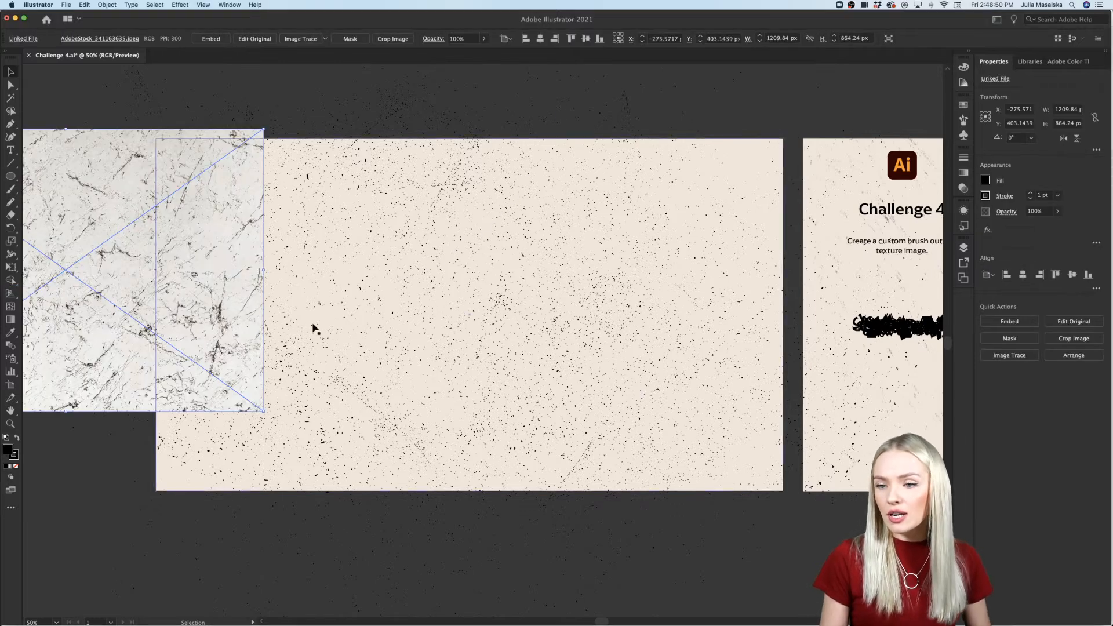
scroll(308, 327, "down", 2)
scroll(308, 327, "down", 2)
left_click_drag(174, 243, 382, 472)
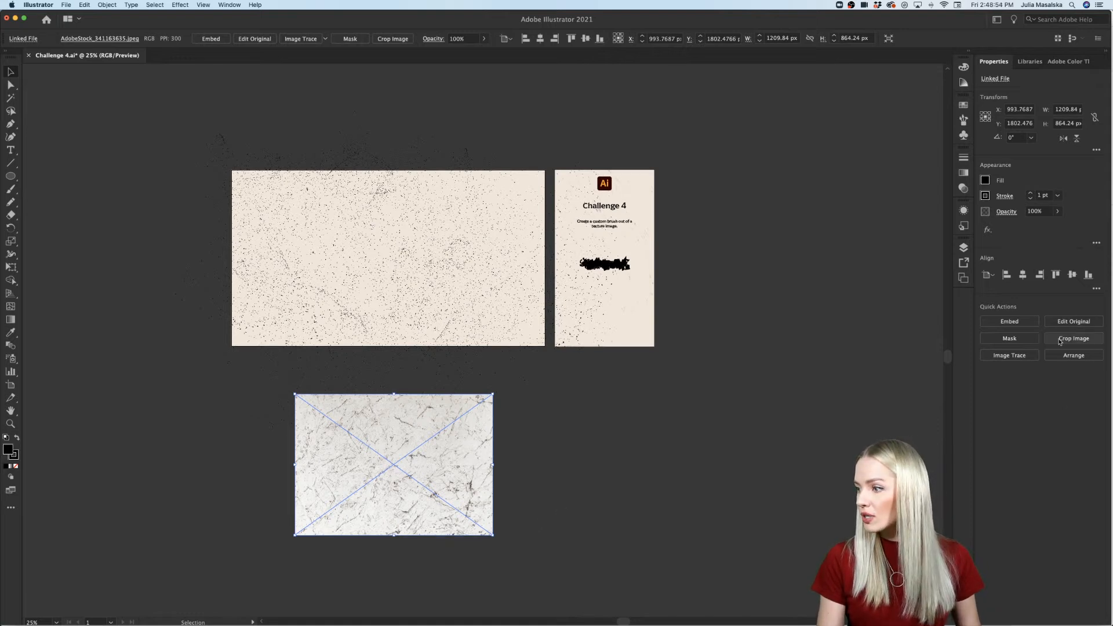
Step: Image Trace the marble texture with the Black and White Logo preset and inspect the tracing result at 100%
left_click(1010, 355)
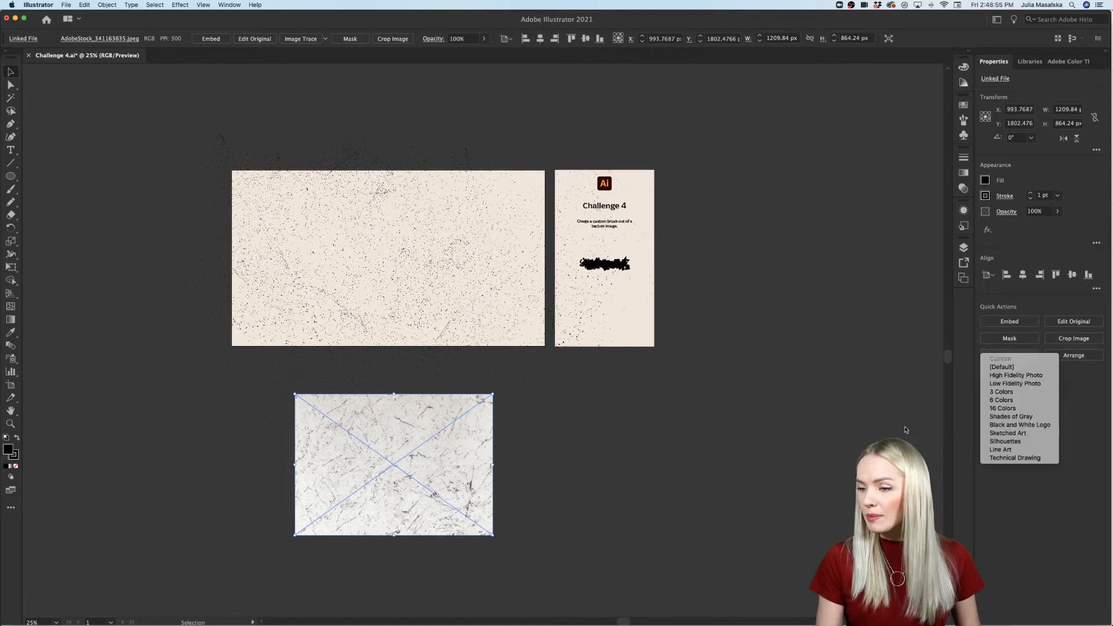
left_click(1036, 426)
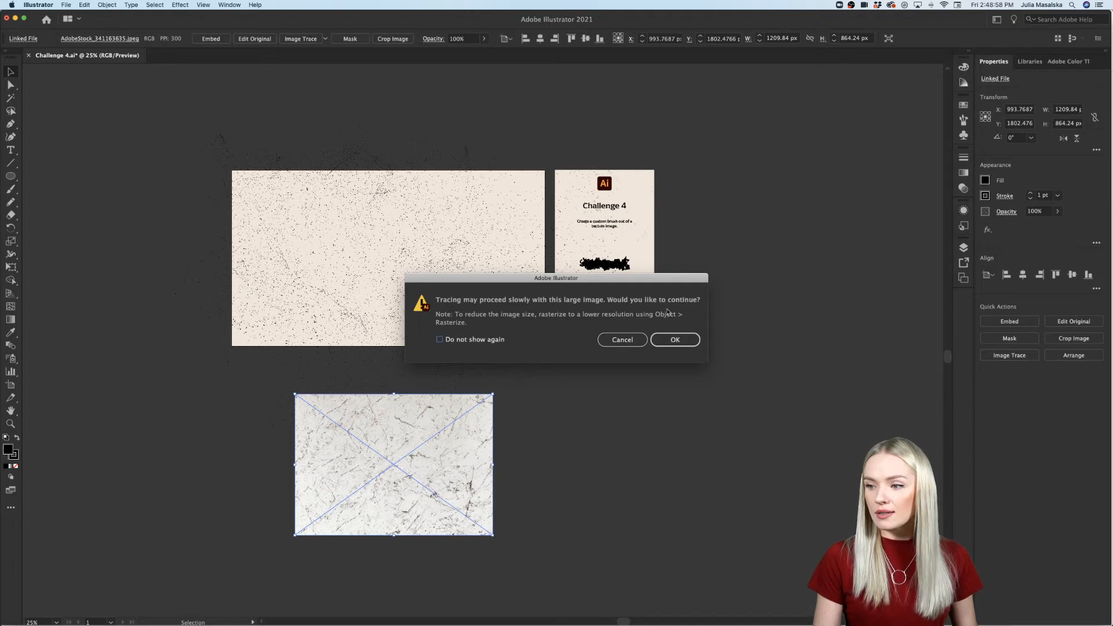
key("Return")
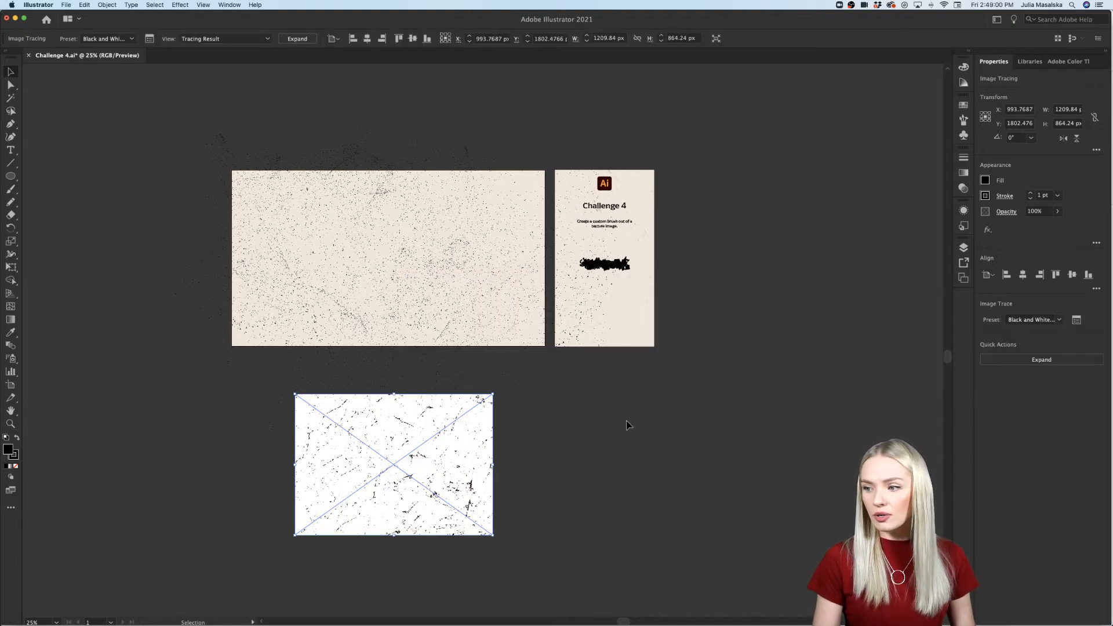
key("super+1")
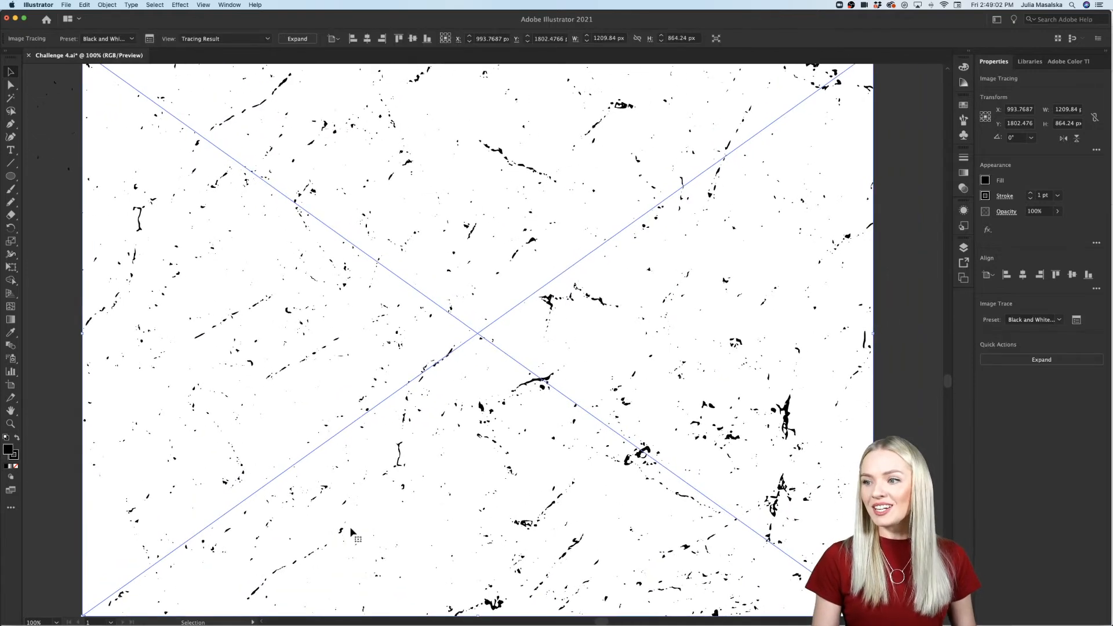
Step: Set the marble trace's threshold to 182, ignore white, and expand the tracing result into vector paths
key("super+minus")
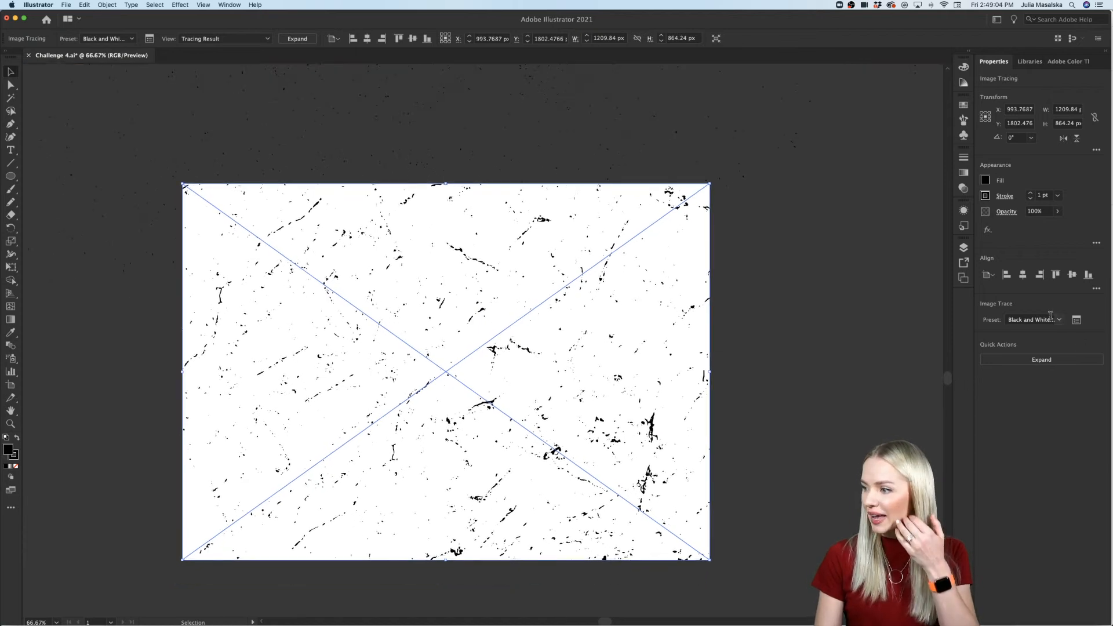
left_click(1077, 319)
left_click_drag(879, 312, 894, 310)
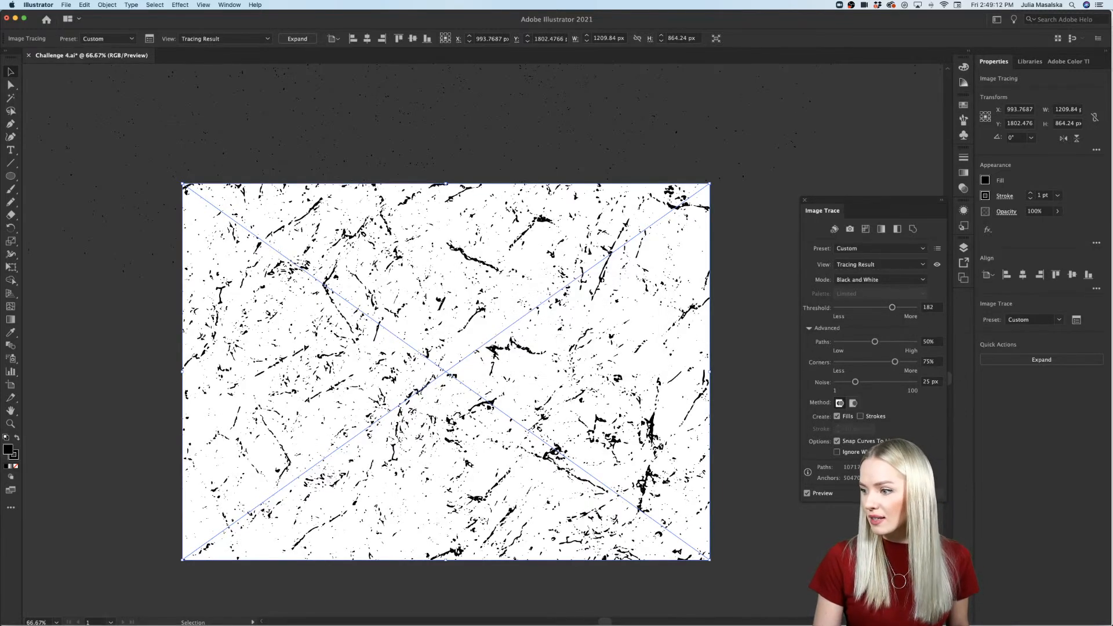
left_click(837, 452)
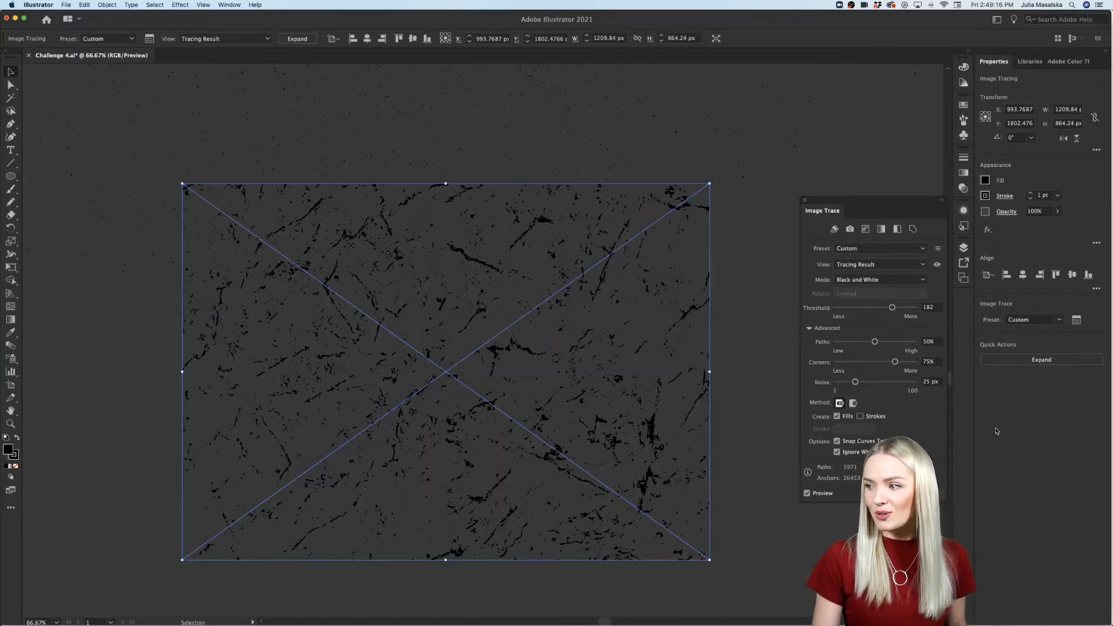
left_click(1038, 360)
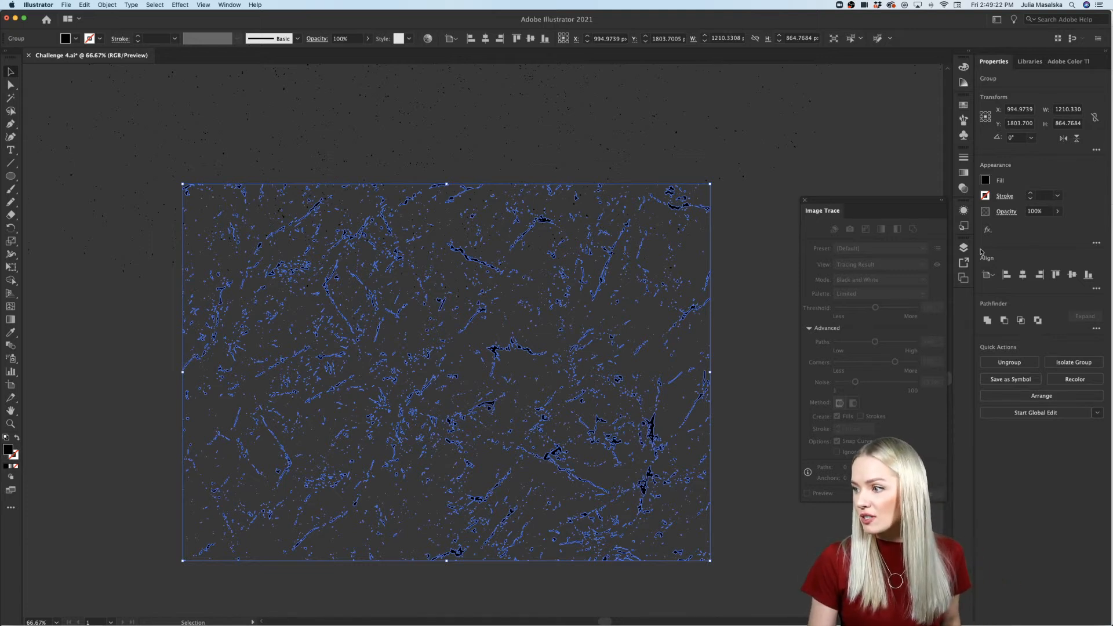
Step: Create a new art brush from the expanded marble texture, keeping the default name and options
left_click(965, 120)
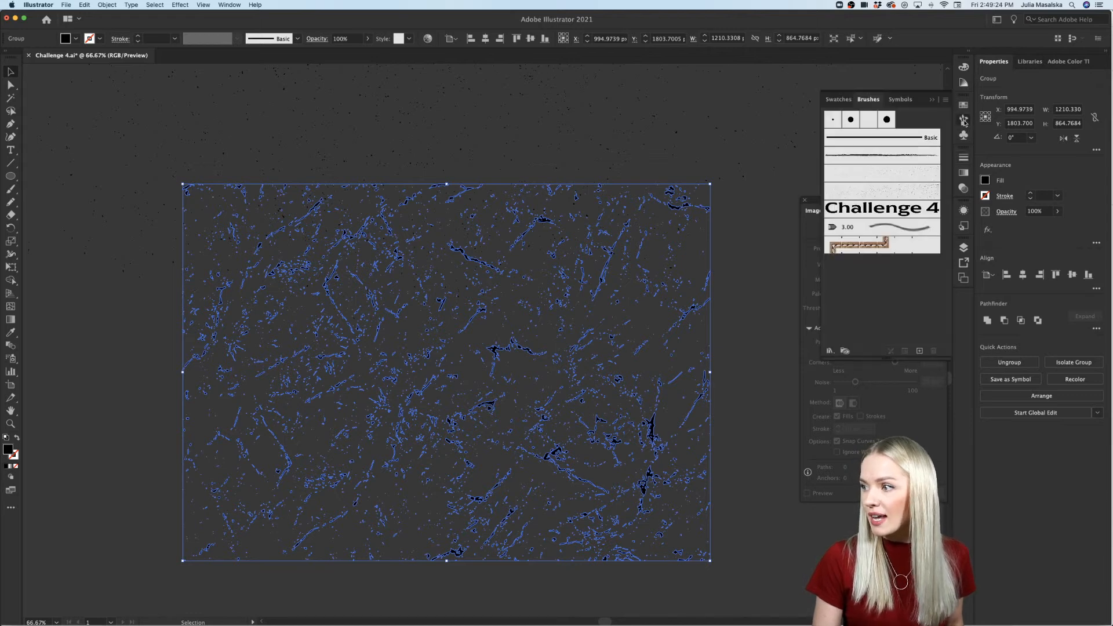
left_click(920, 350)
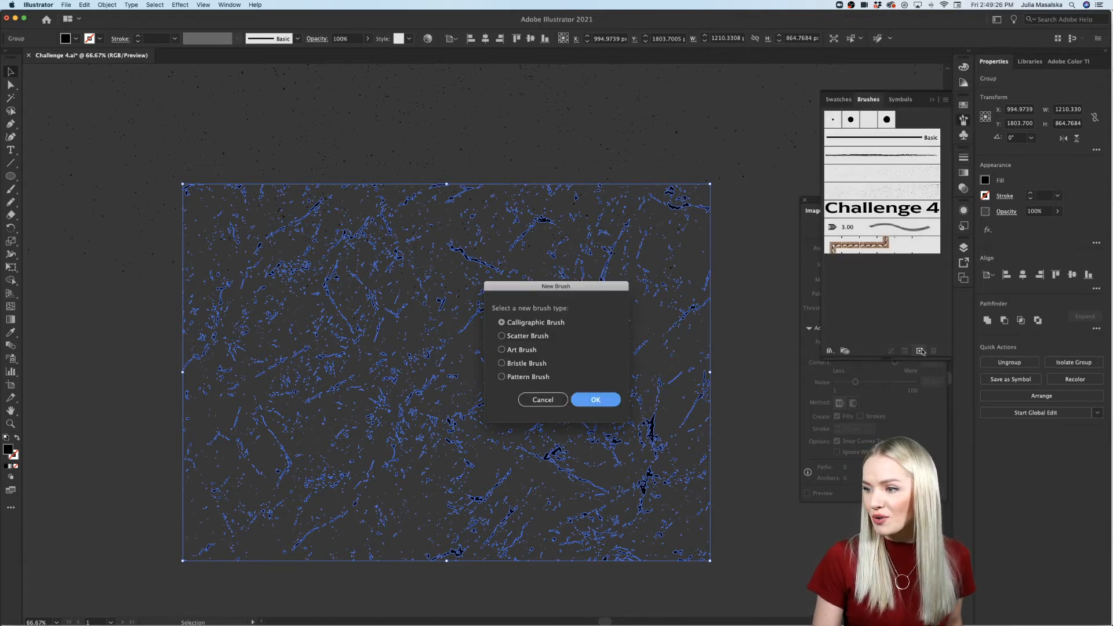
left_click(502, 350)
left_click(595, 399)
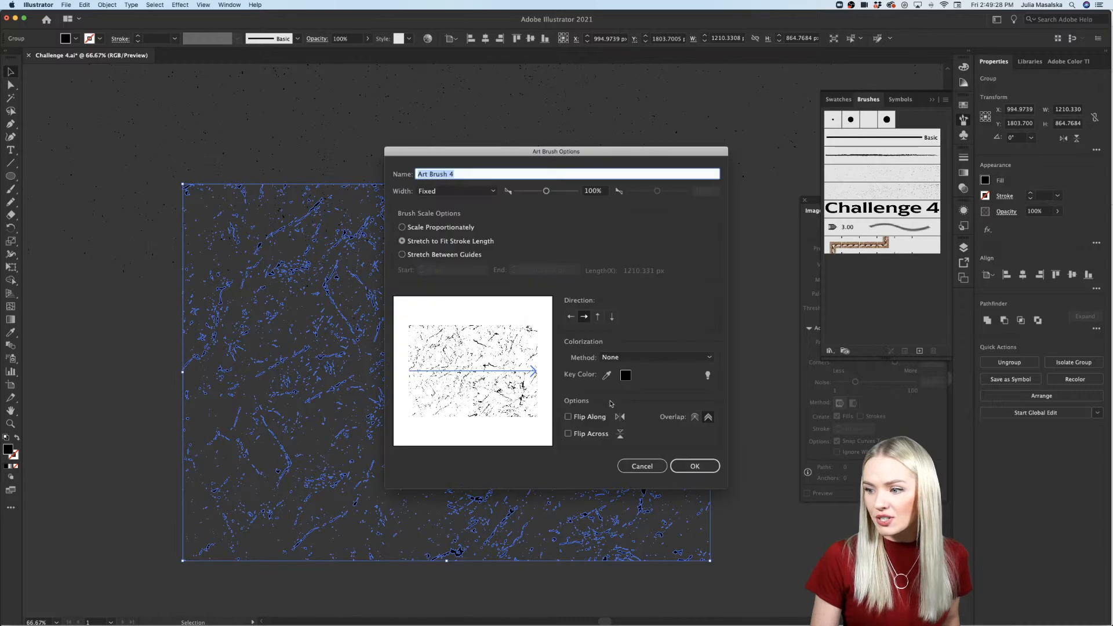
left_click(694, 466)
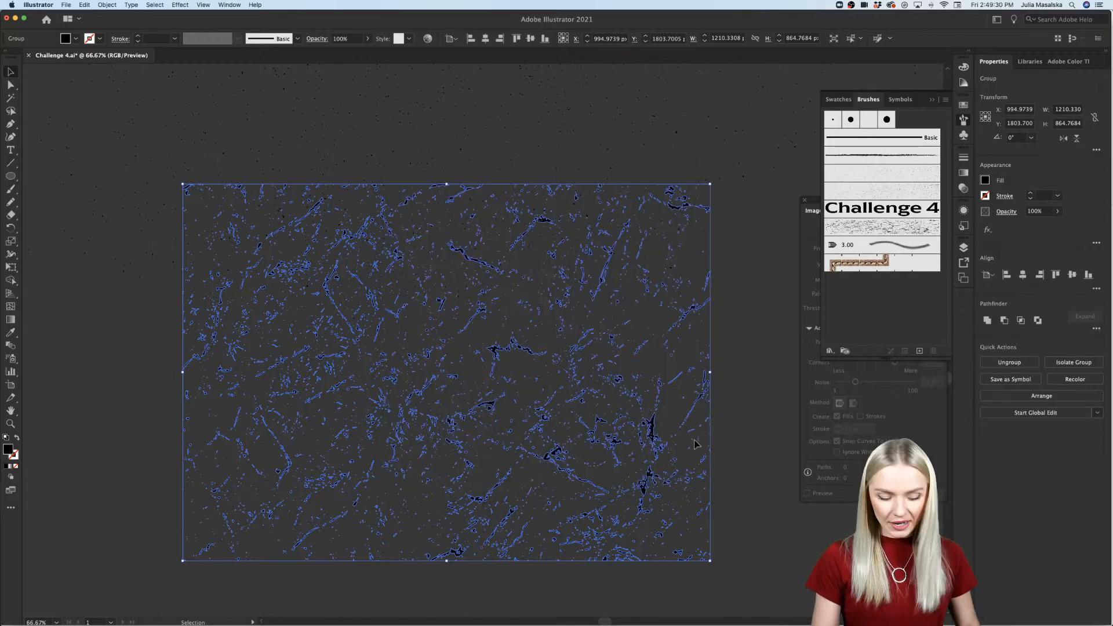
Step: Apply the new marble texture art brush to the selected texture group below the large artboard
key("super+minus")
key("super+minus")
scroll(695, 444, "up", 5)
scroll(695, 445, "left", 2)
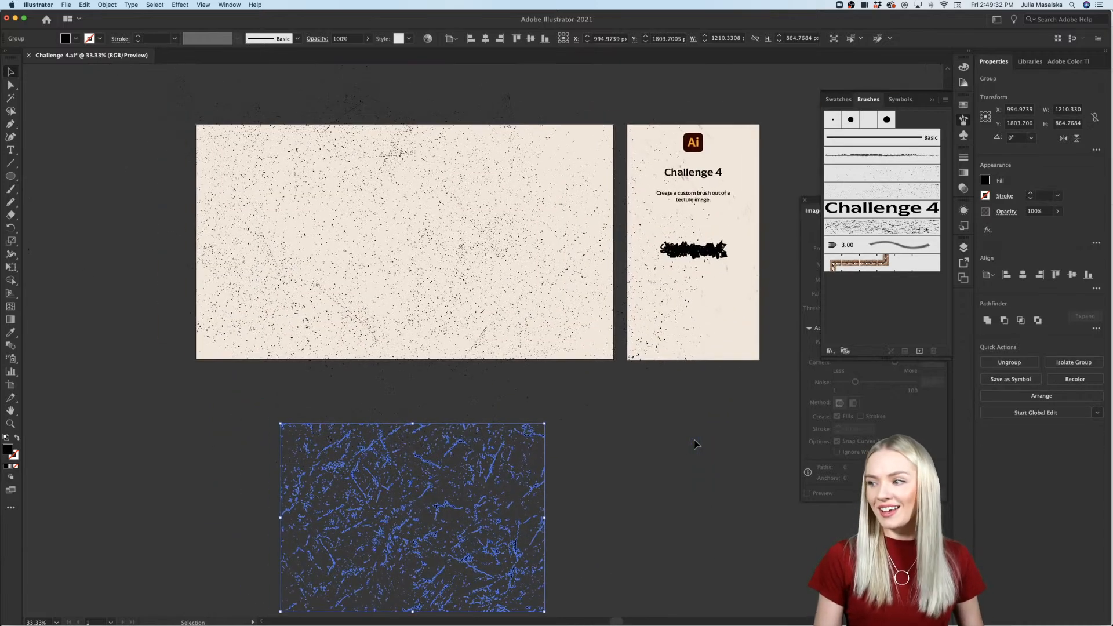
left_click(887, 226)
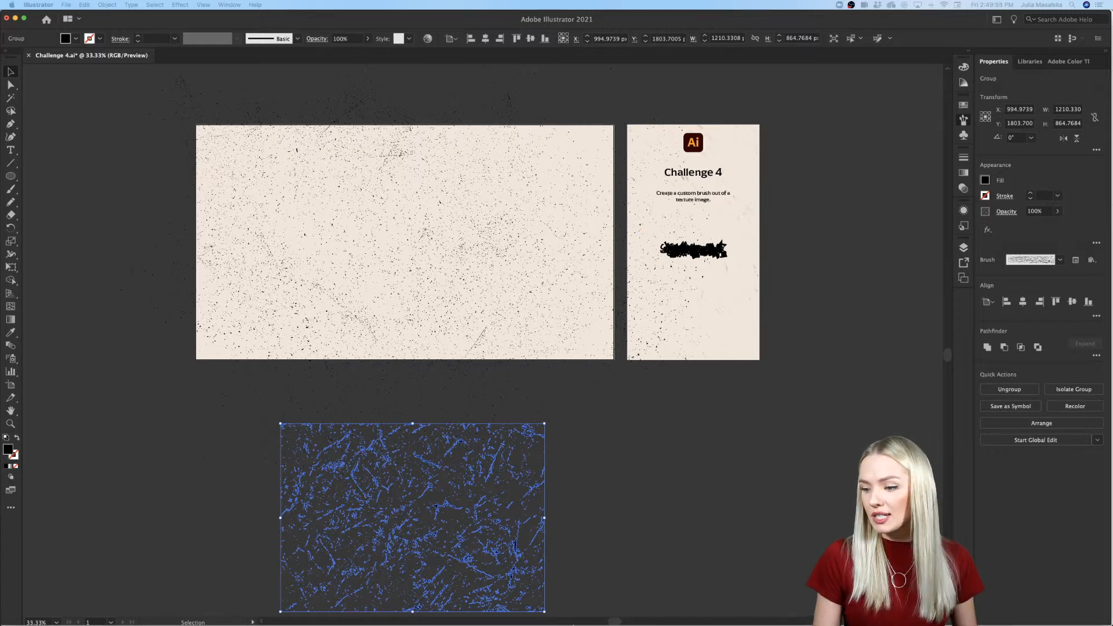
Step: Switch to the Discord #challenge channel in Safari and view the enlarged red lotus logo with textured color variations
mouse_move(579, 596)
left_click(788, 607)
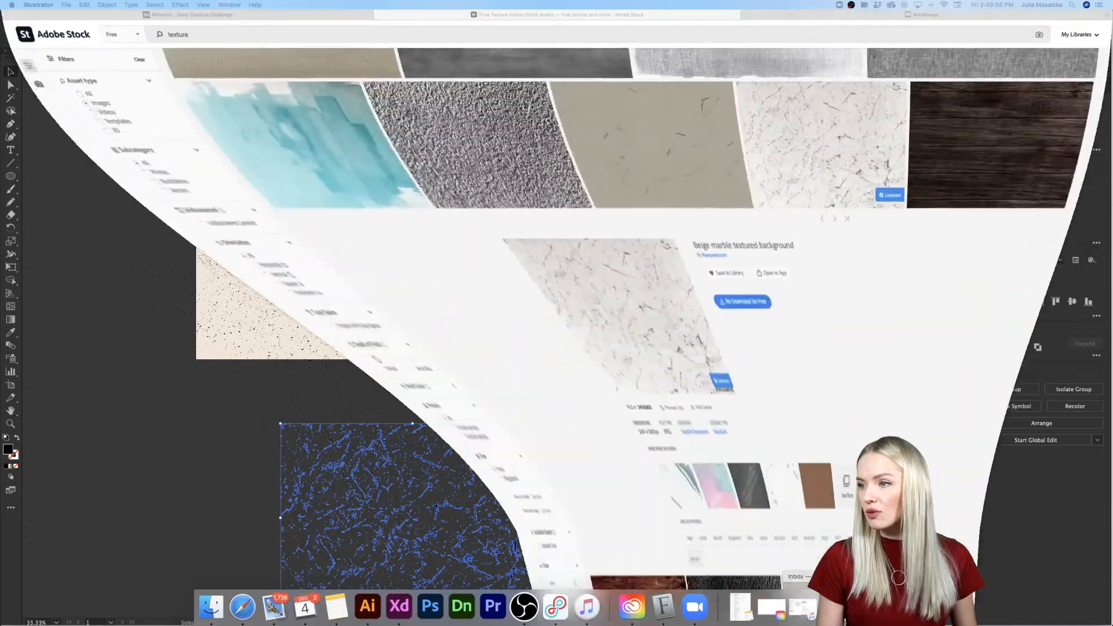
left_click(922, 32)
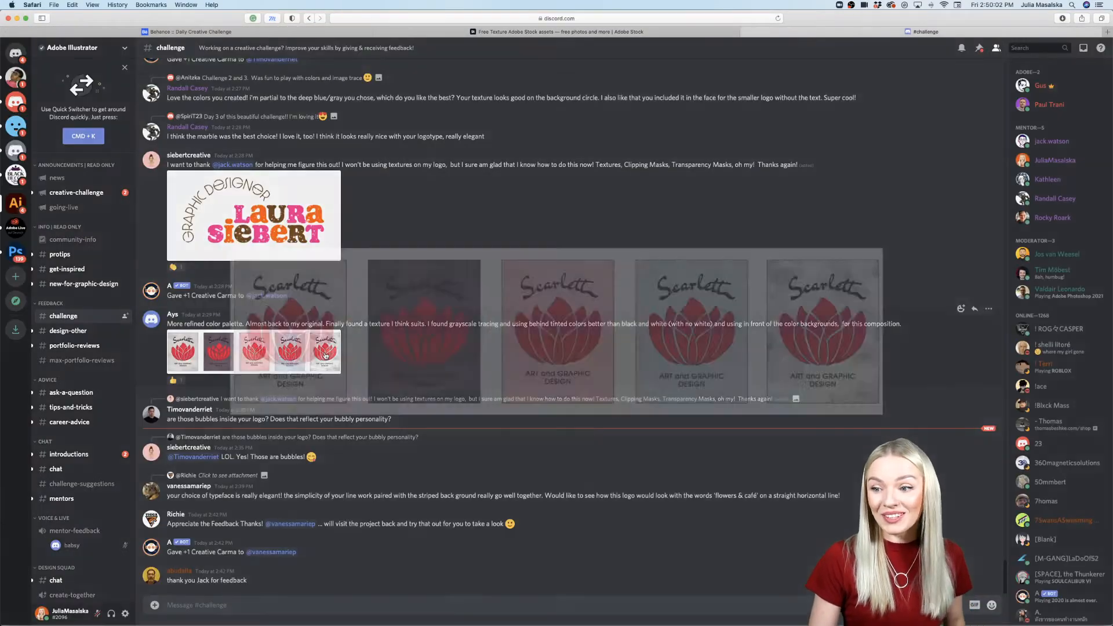
left_click(326, 354)
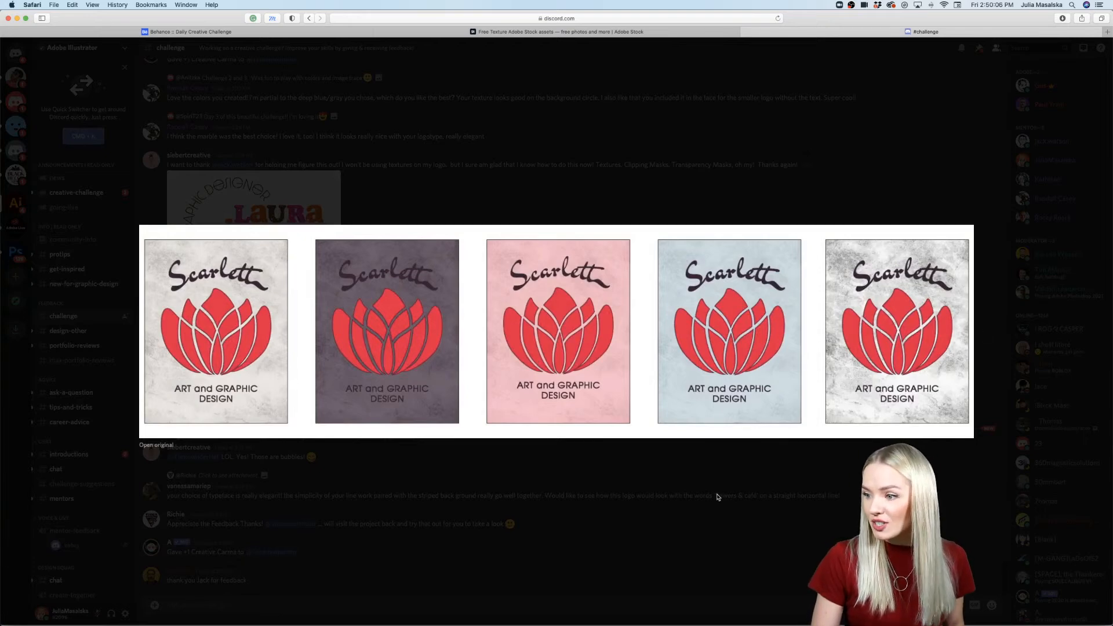
left_click(716, 462)
scroll(666, 455, "up", 3)
scroll(261, 421, "down", 2)
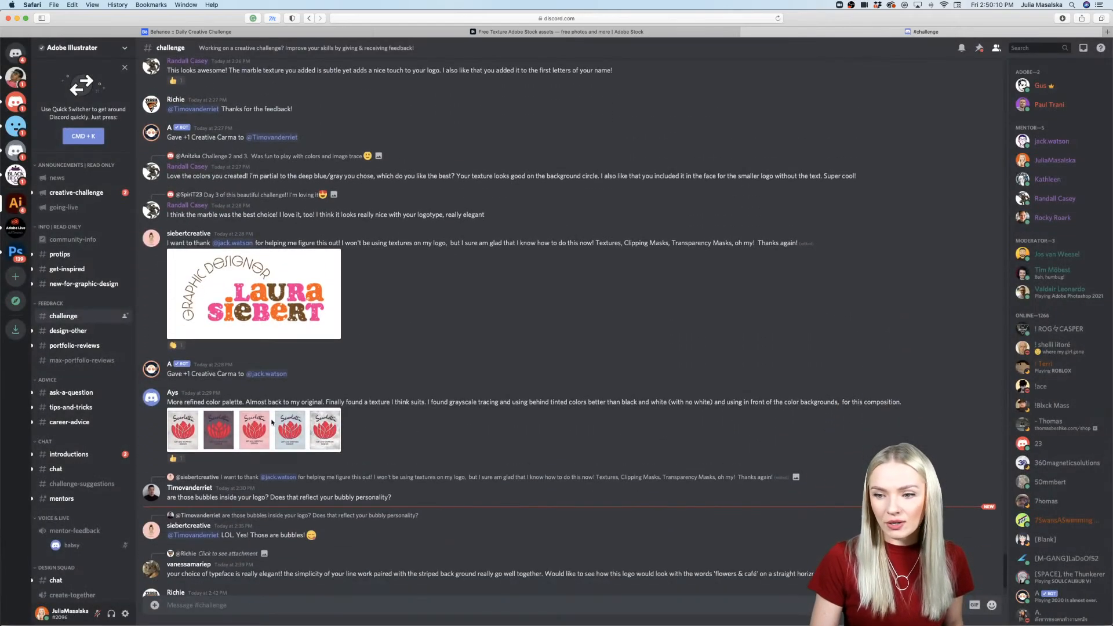
Step: View the enlarged colorful graphic designer logo and the Honey Bloom texture design in the #challenge channel
scroll(278, 440, "up", 4)
left_click(278, 440)
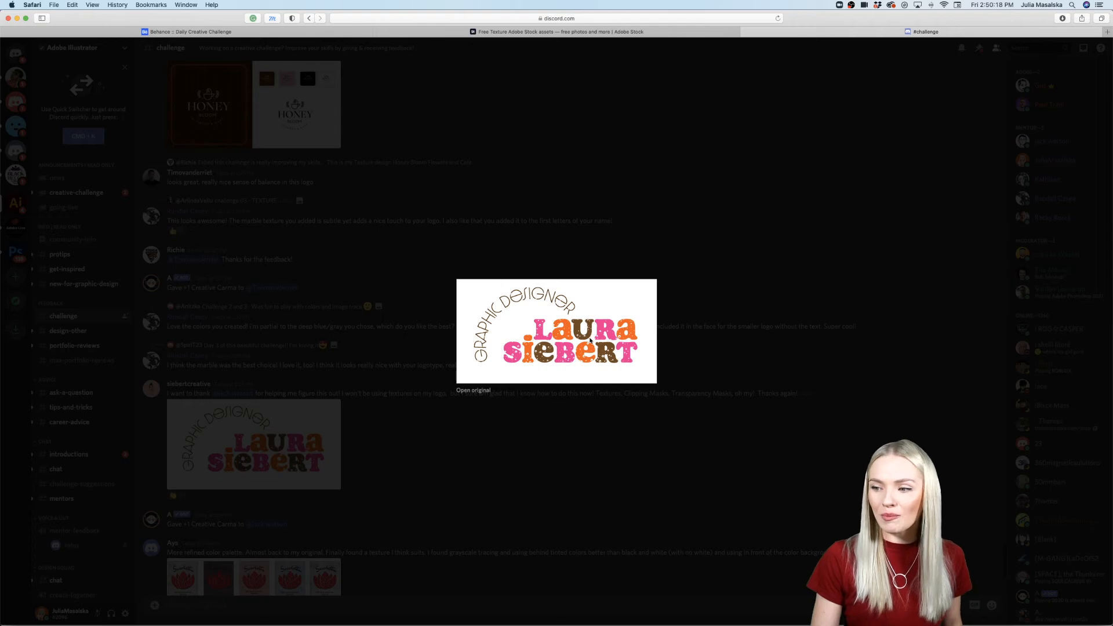
left_click(534, 462)
scroll(497, 427, "up", 5)
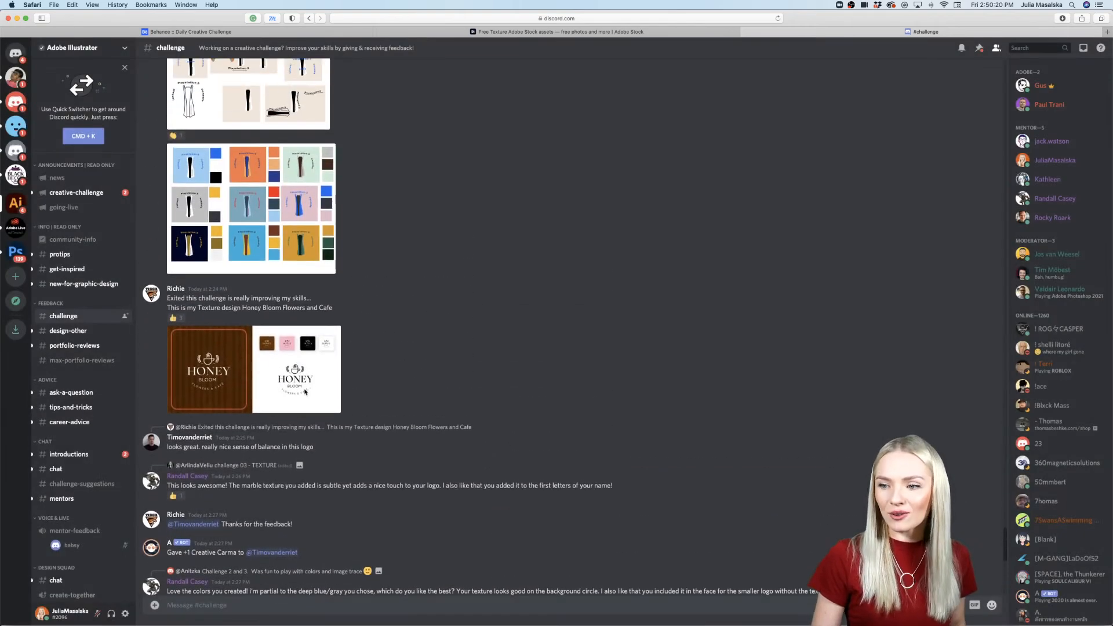
left_click(313, 393)
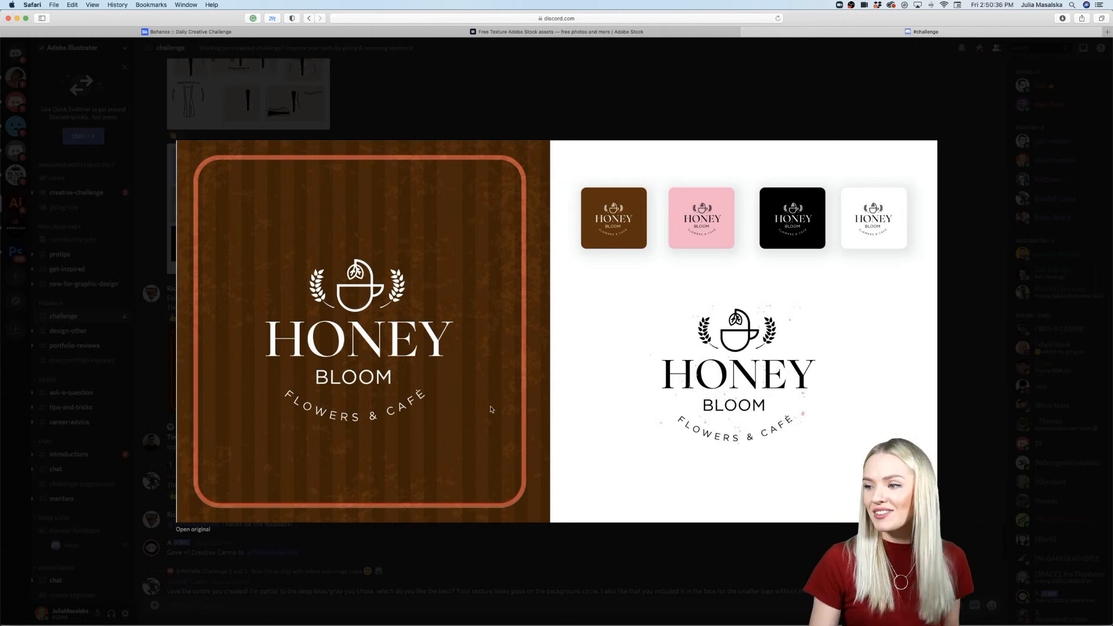
left_click(616, 558)
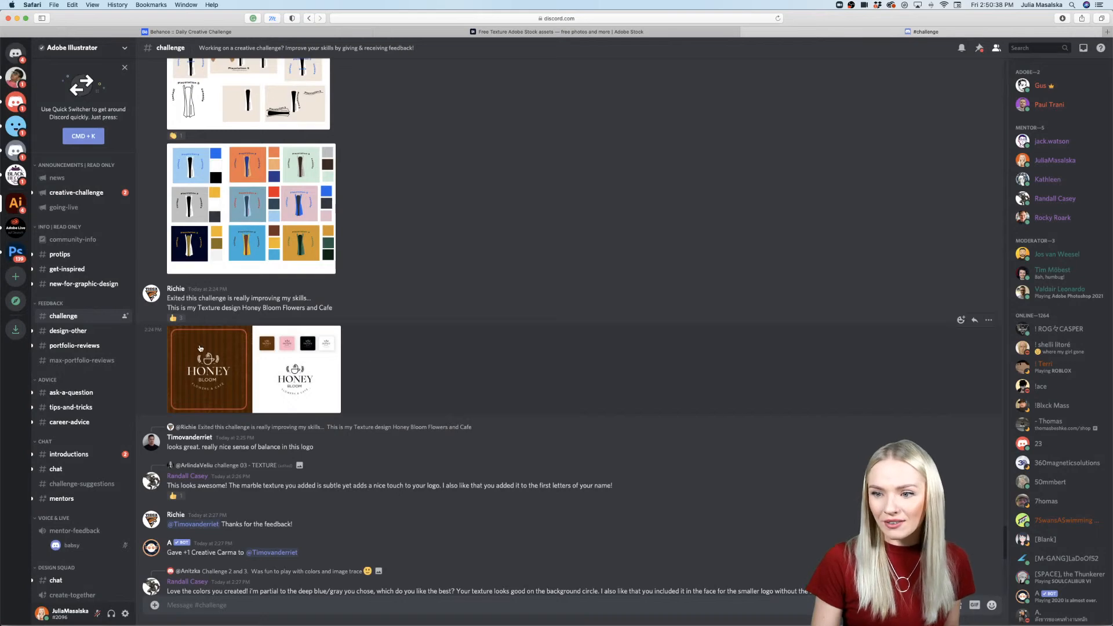
Step: View both Playstation 5 images in the Day 1 & 2 post, the logo concepts and the color variations
scroll(357, 384, "up", 5)
left_click(265, 300)
left_click(155, 311)
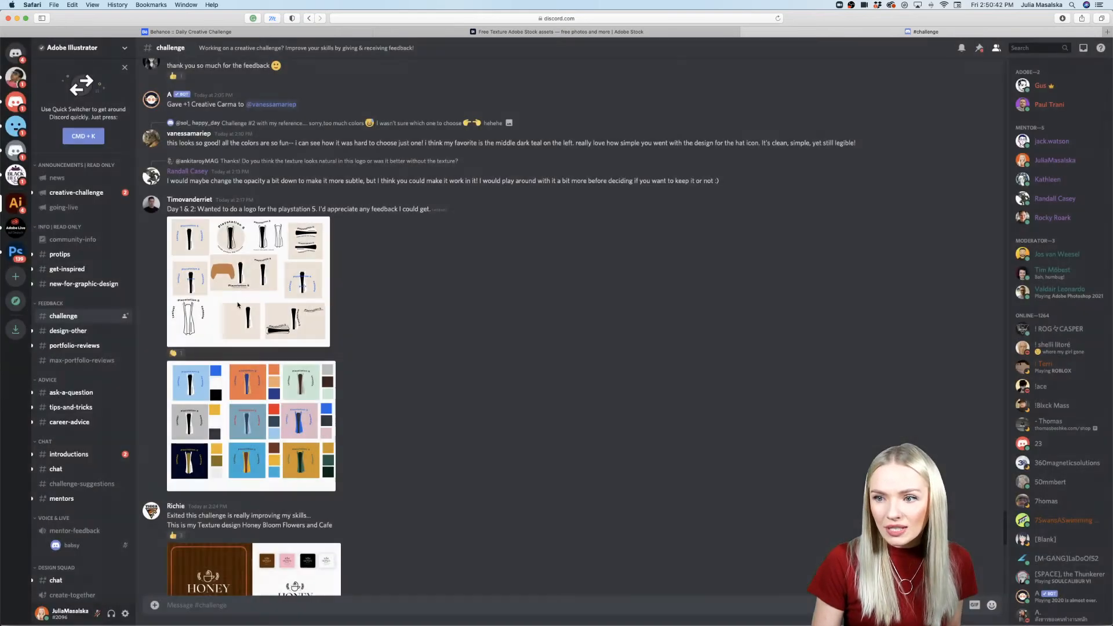
left_click(240, 304)
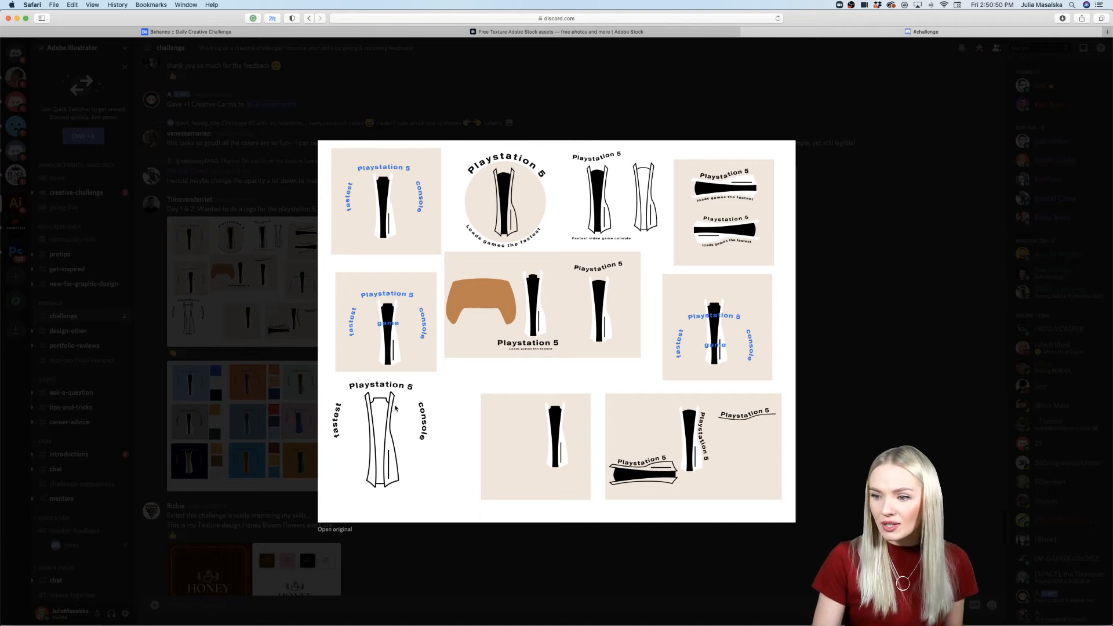
left_click(818, 422)
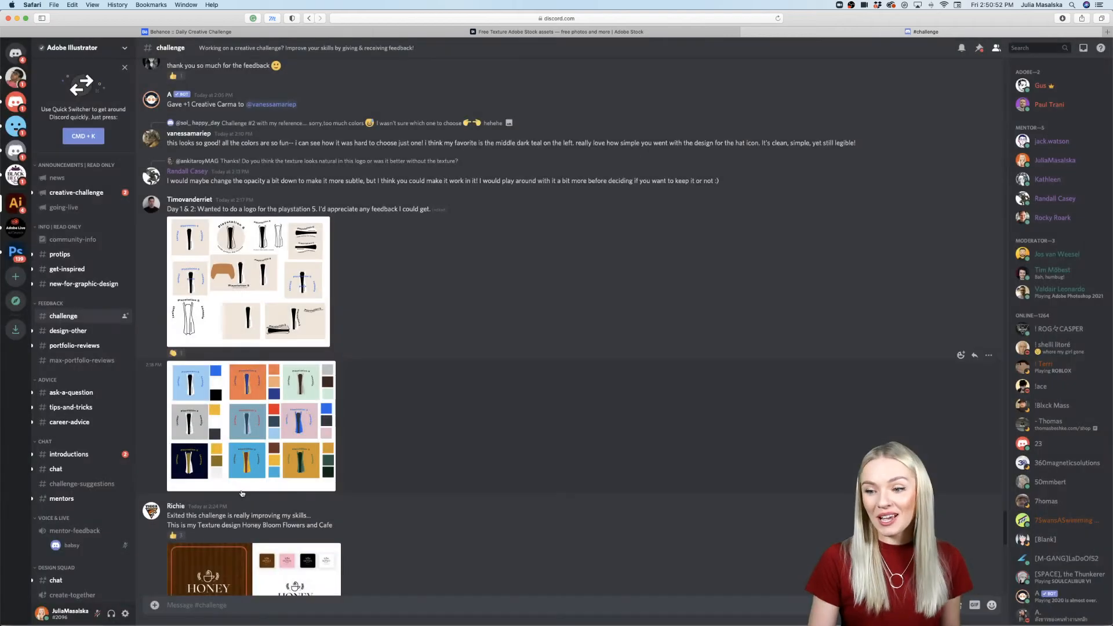
left_click(239, 428)
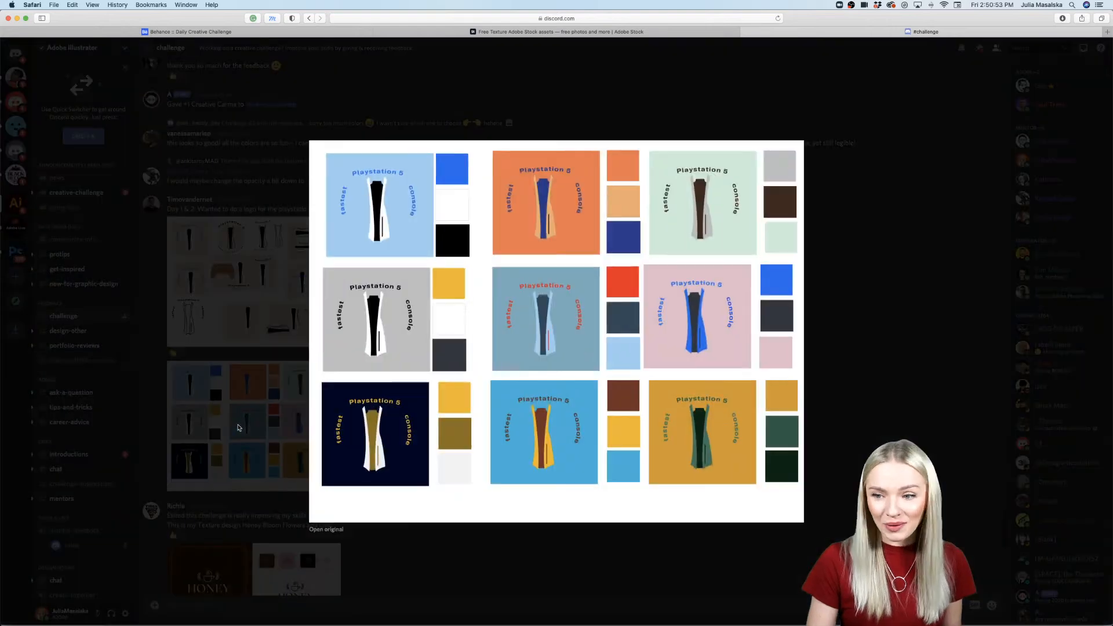
left_click(849, 422)
Step: View the Day 3 texture comparison design and the Langstrump logo color variations from Challenge 2 and 3
scroll(686, 470, "up", 10)
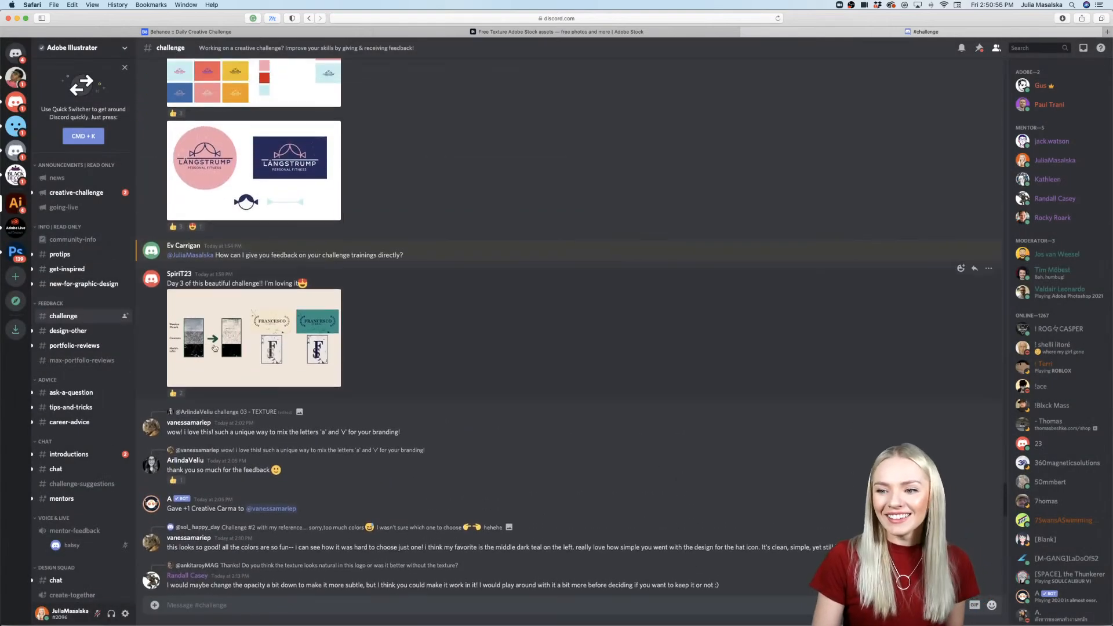
left_click(197, 348)
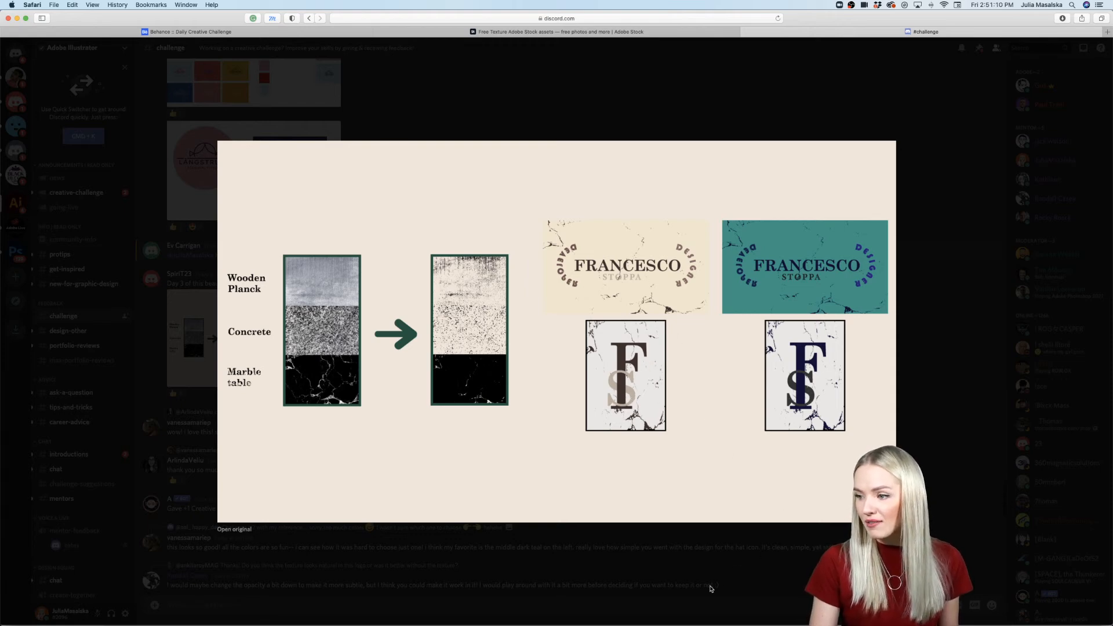
left_click(708, 587)
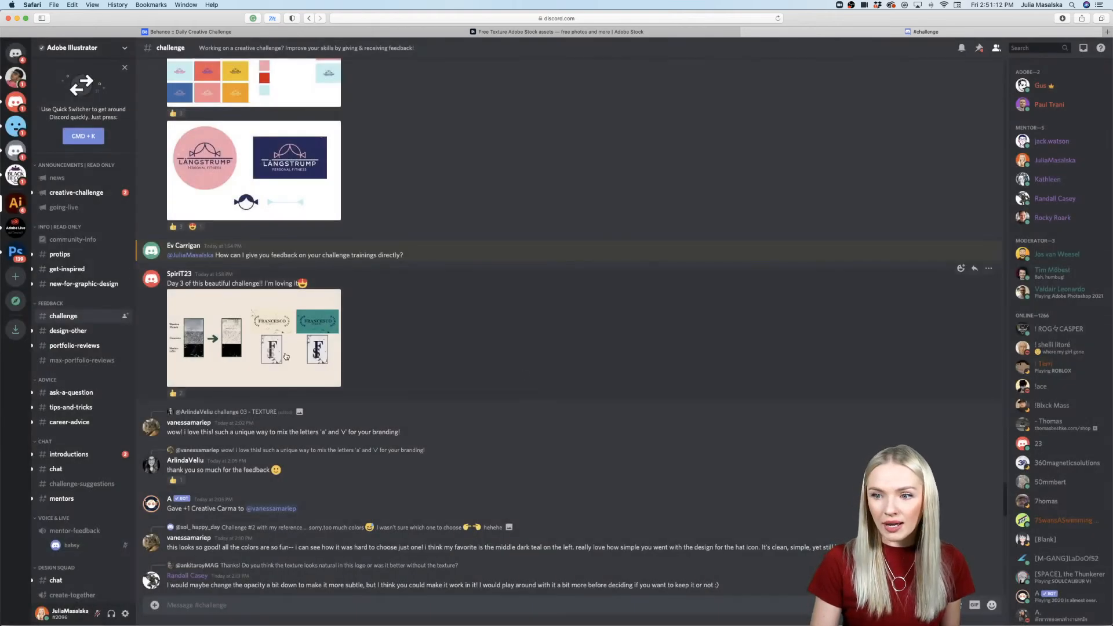
scroll(324, 355, "up", 5)
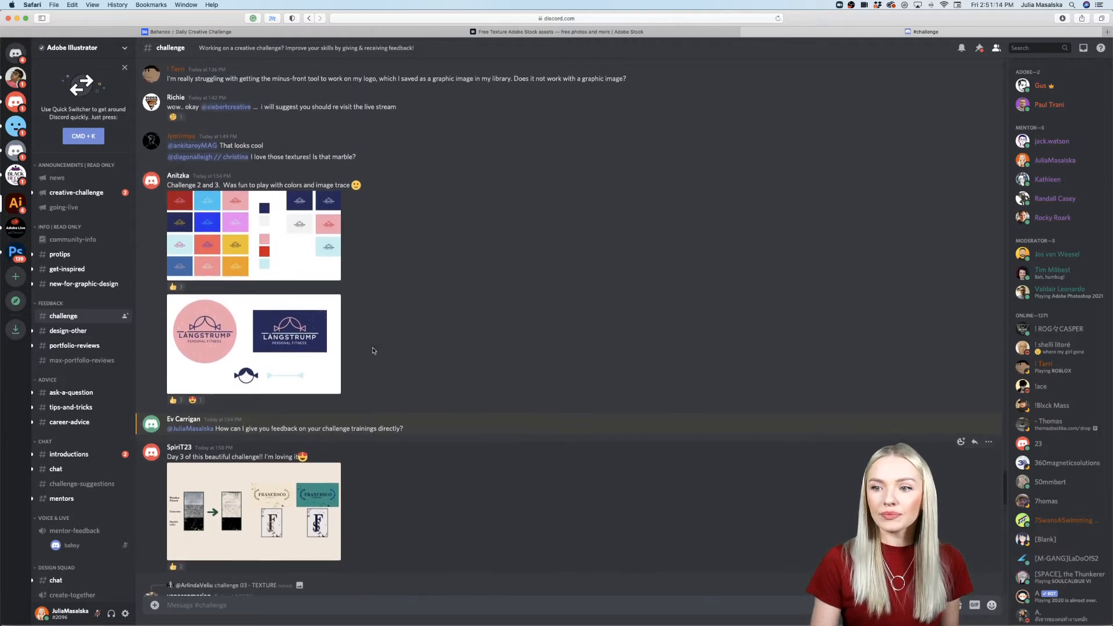
left_click(255, 267)
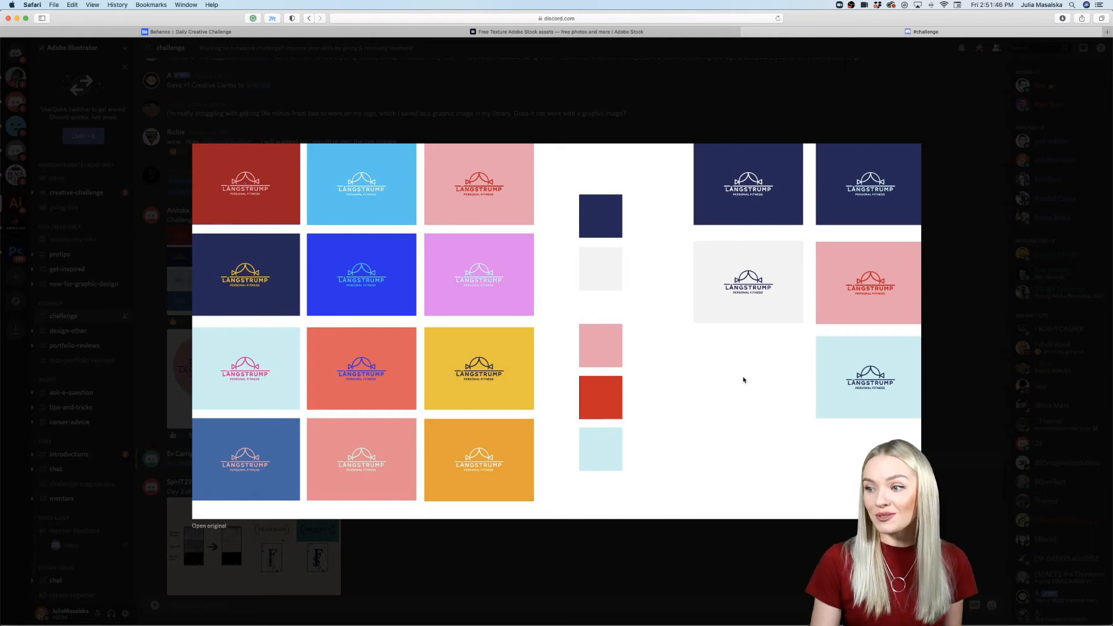
left_click(957, 326)
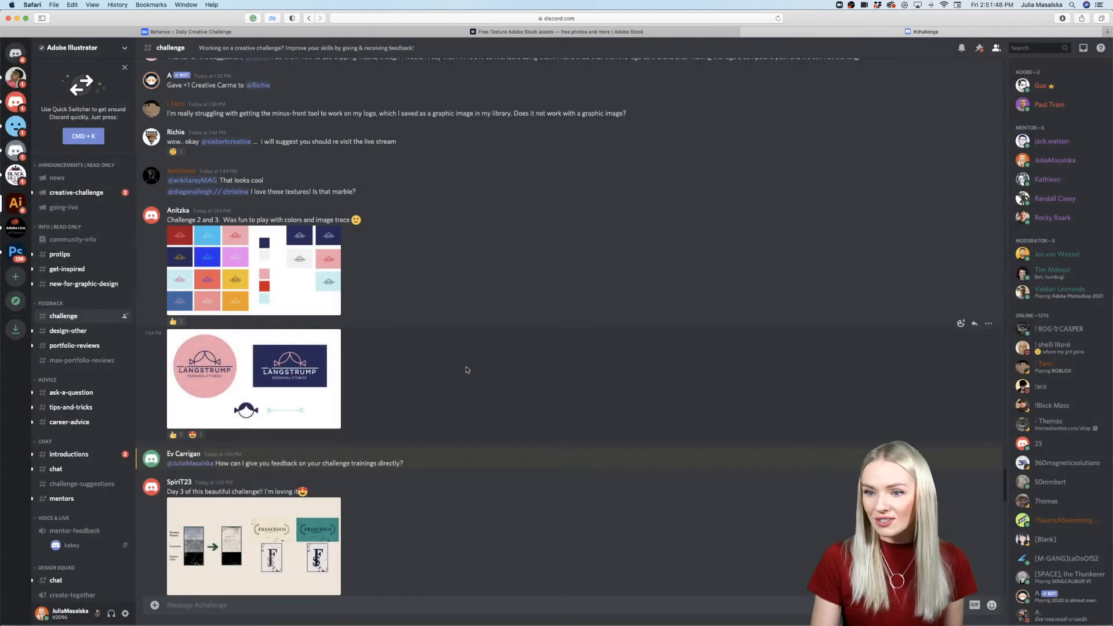
Step: Find the "challenge 03 - TEXTURE" post with the navy monogram branding and examine its image
scroll(436, 334, "up", 8)
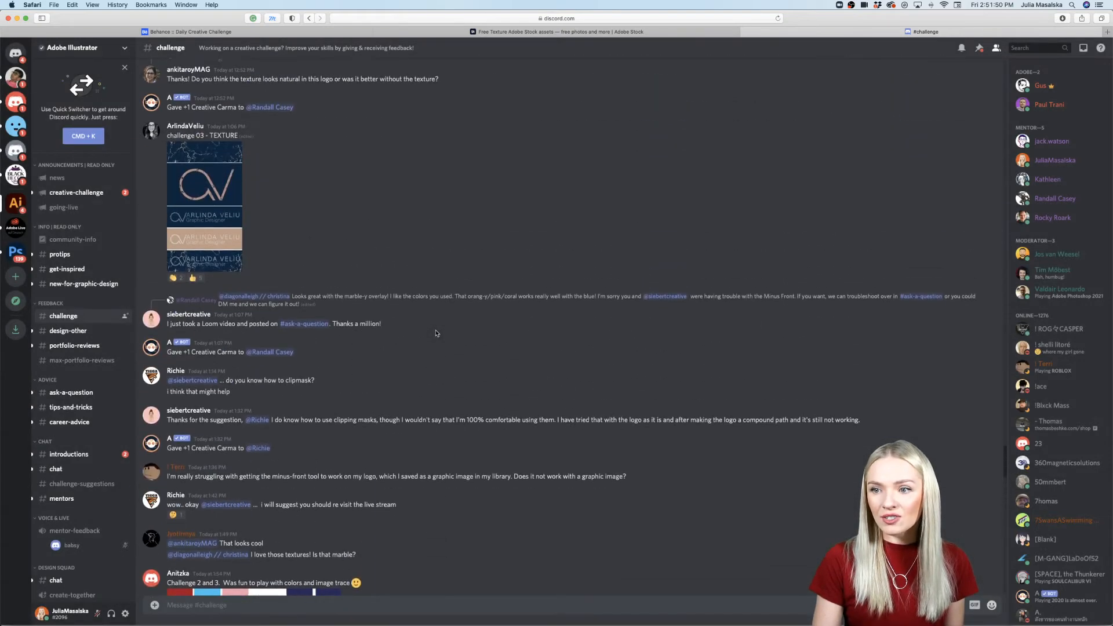
scroll(437, 333, "up", 1)
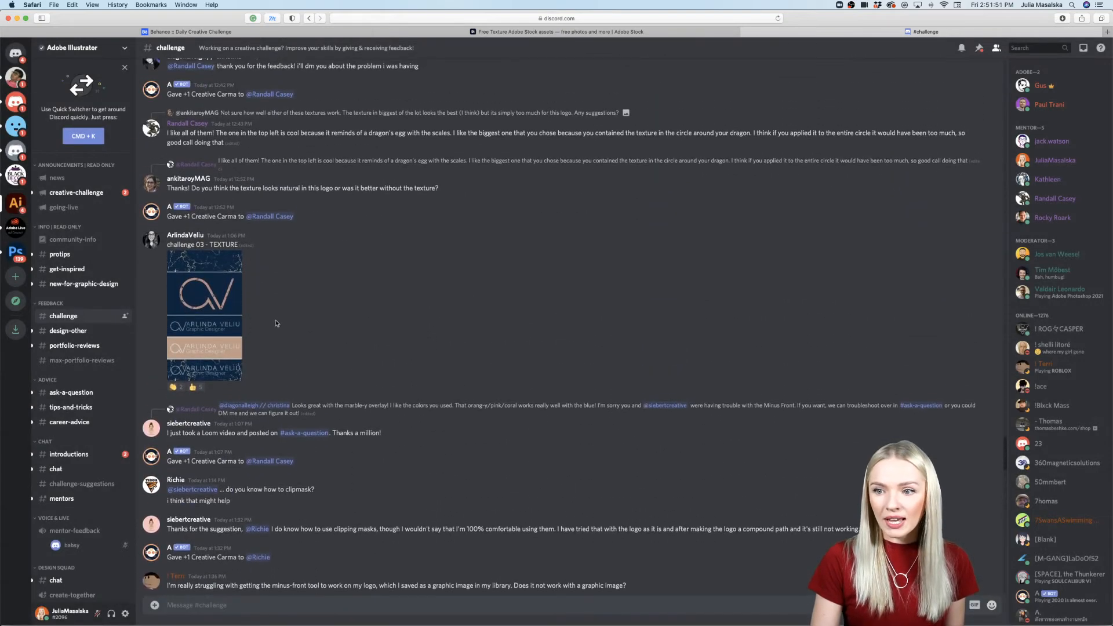
left_click(219, 324)
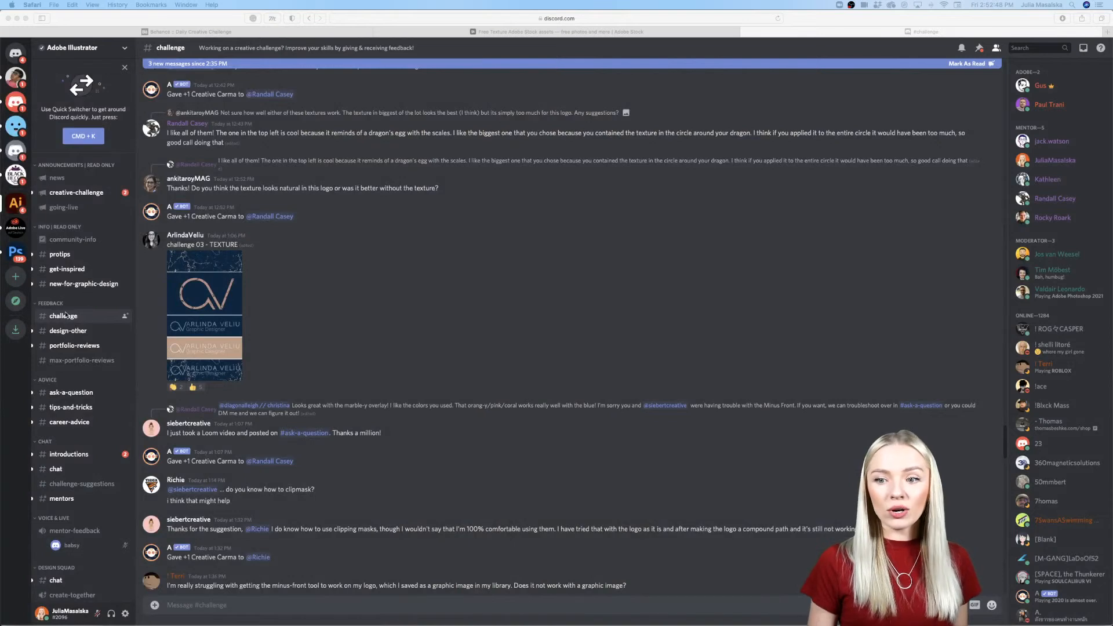
scroll(57, 318, "down", 1)
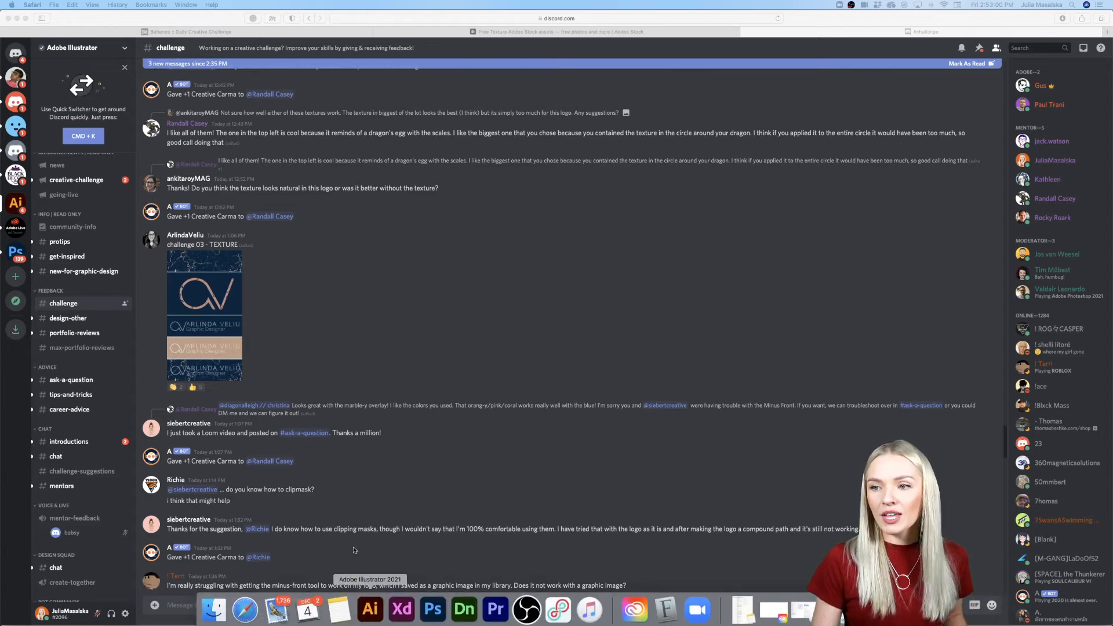
Step: Switch to Illustrator to show the Challenge 4 artboards, and return to the Discord #challenge channel
left_click(17, 18)
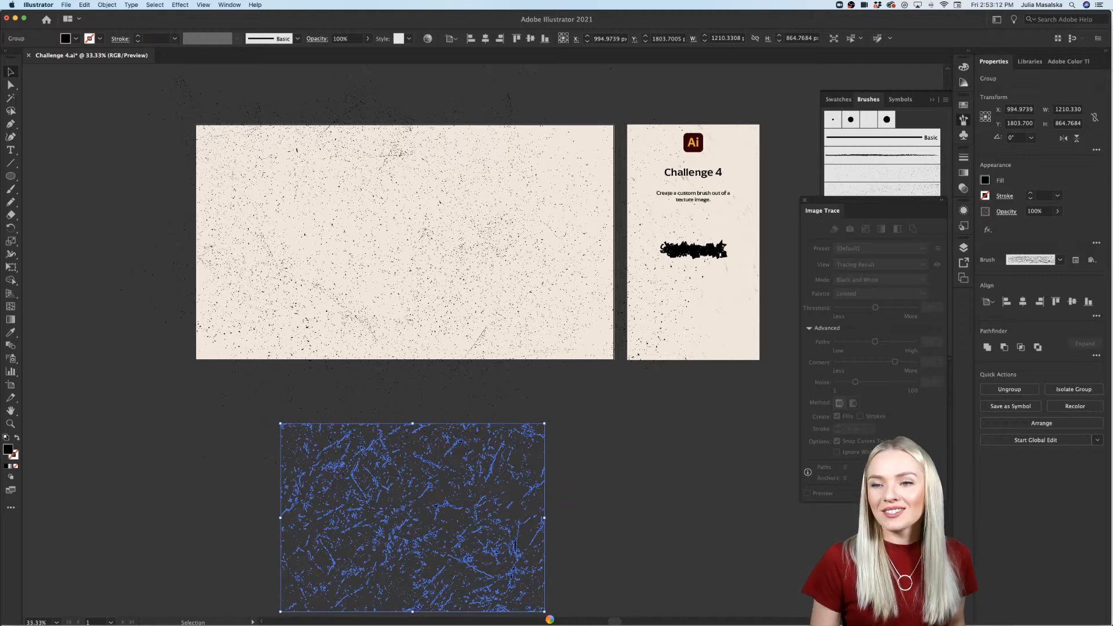
mouse_move(550, 619)
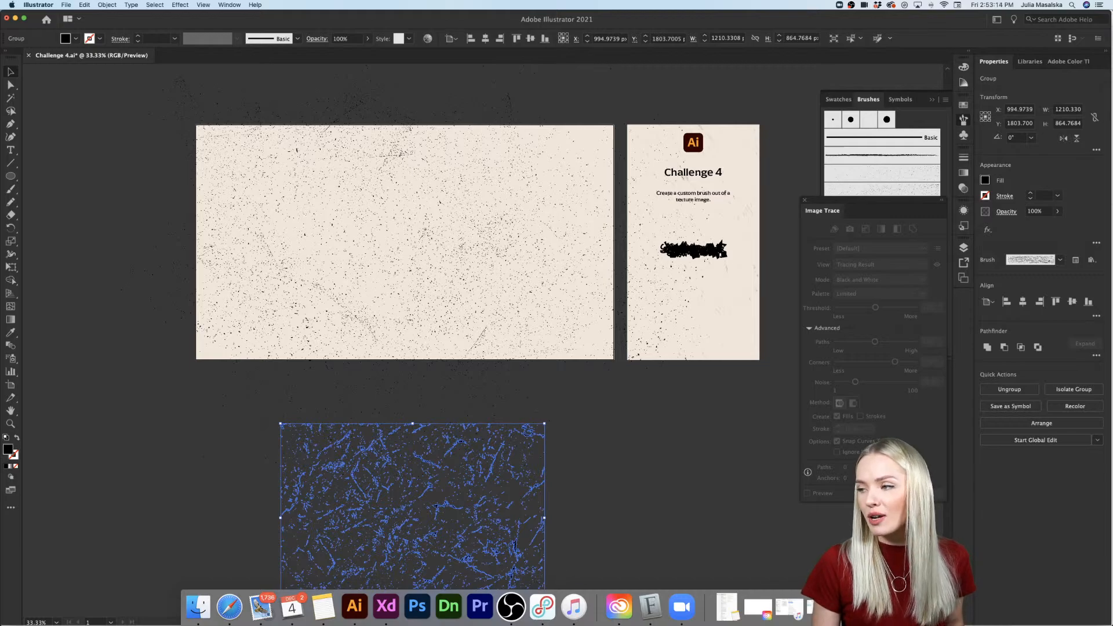
left_click(851, 607)
Step: Find the Challenge #2 post with the Mad Hatter color variations and examine its enlarged image
scroll(512, 360, "down", 10)
scroll(512, 360, "down", 20)
scroll(512, 360, "up", 10)
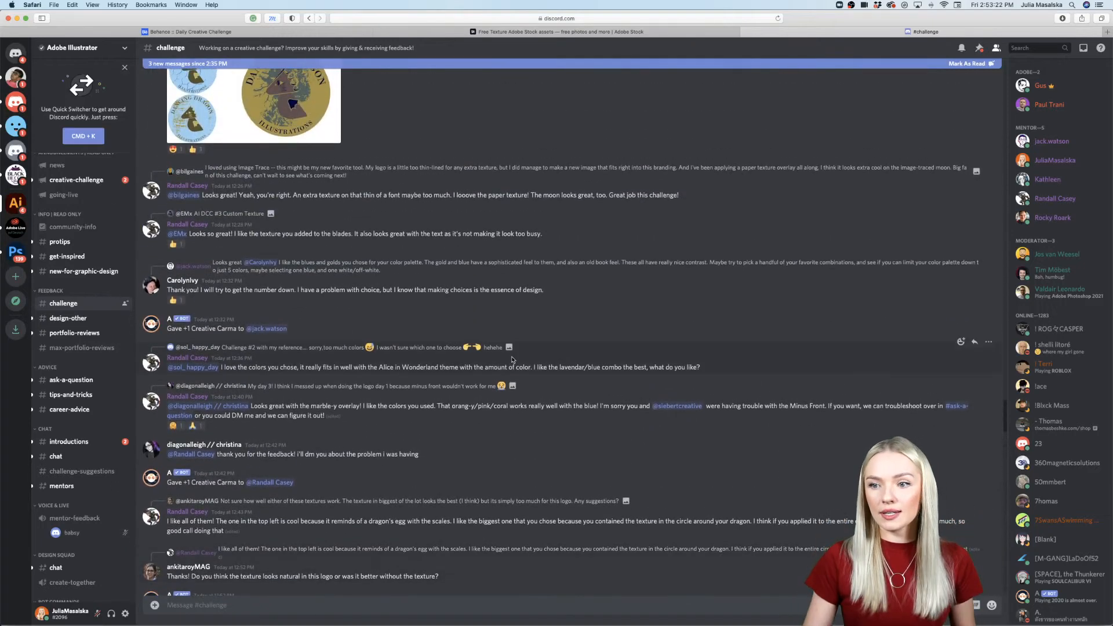
scroll(512, 360, "up", 5)
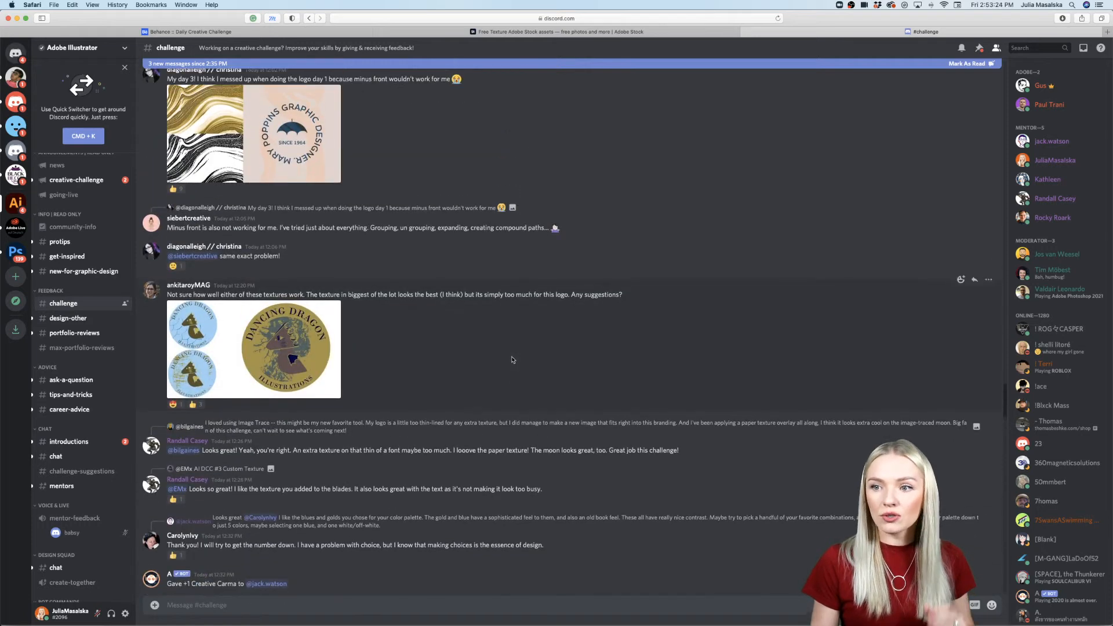
scroll(512, 361, "up", 8)
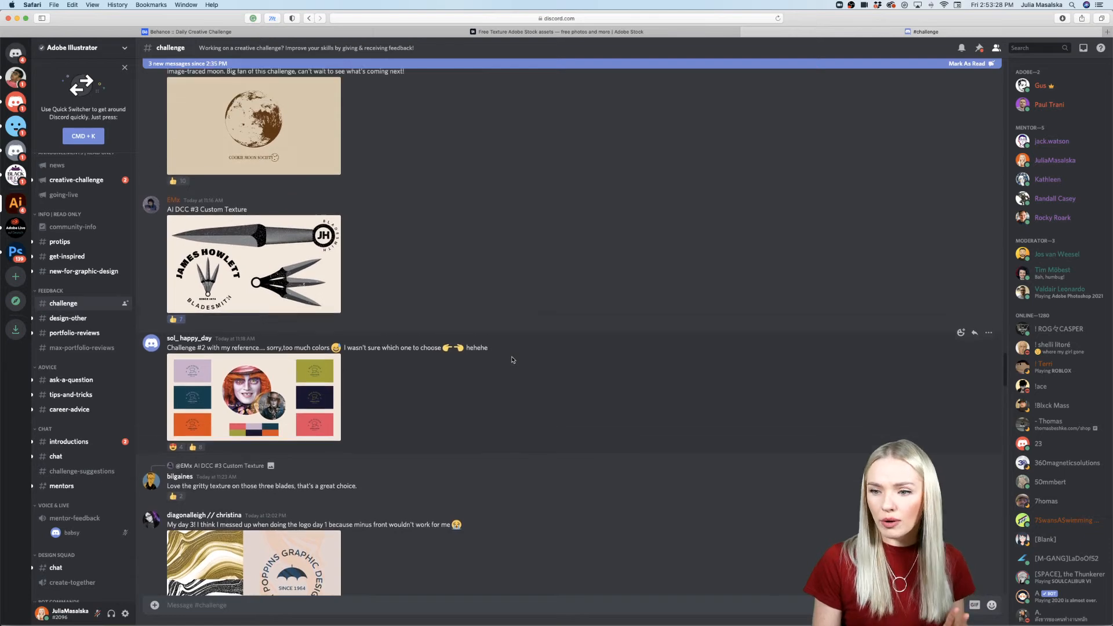
left_click(291, 379)
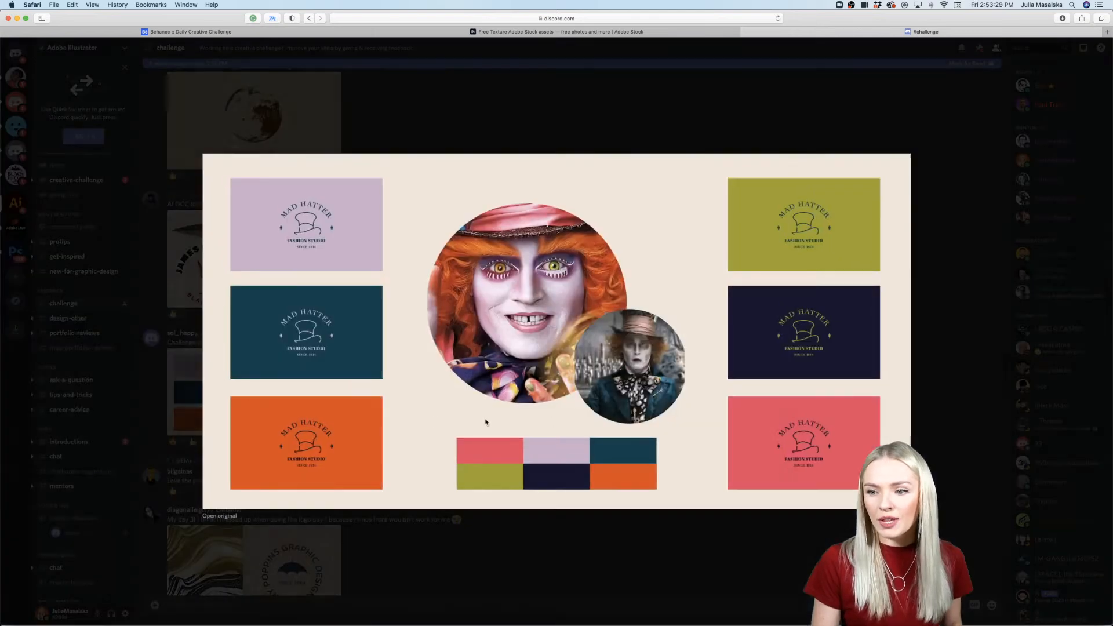
left_click(550, 573)
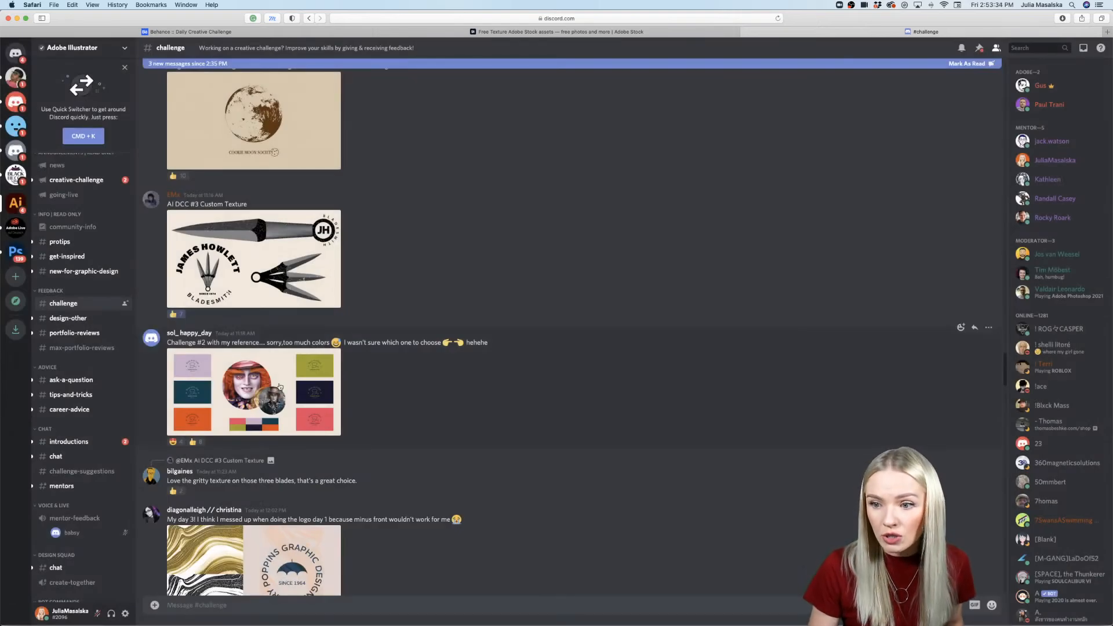
left_click(280, 387)
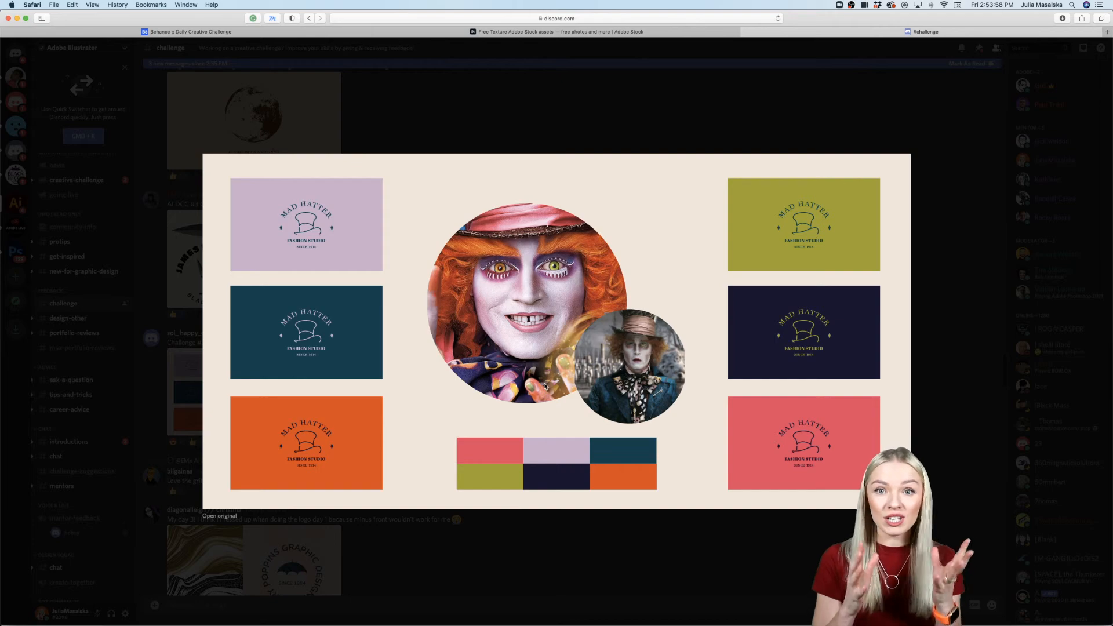
left_click(553, 572)
Step: View the enlarged Bladesmith knife design in the "AI DCC #3 Custom Texture" post and the Cookie Moon Society image
scroll(509, 499, "up", 5)
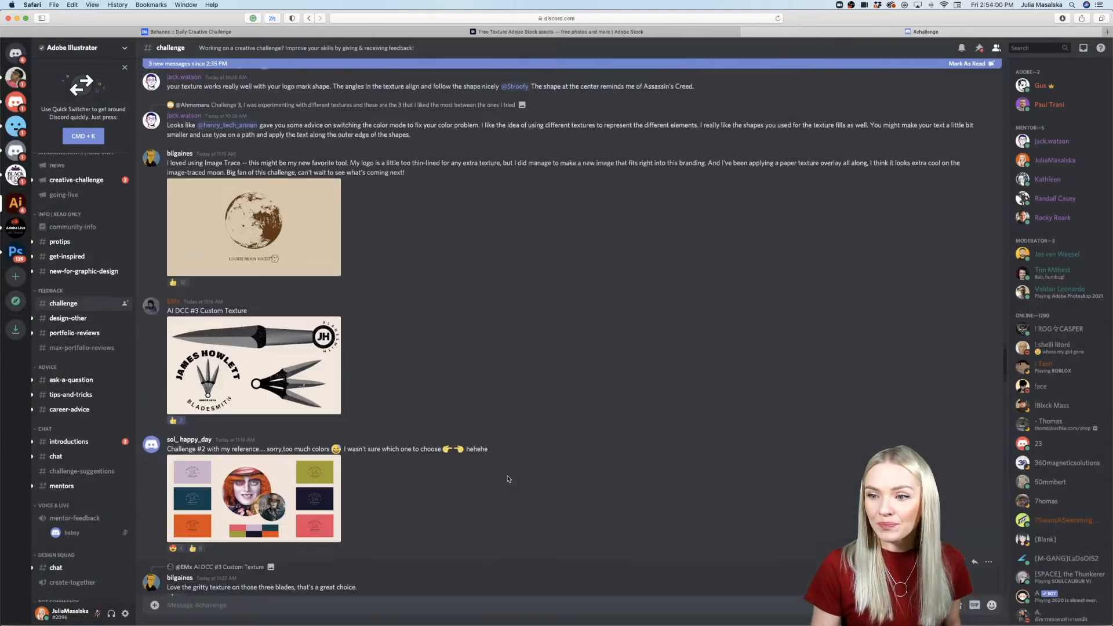
left_click(207, 424)
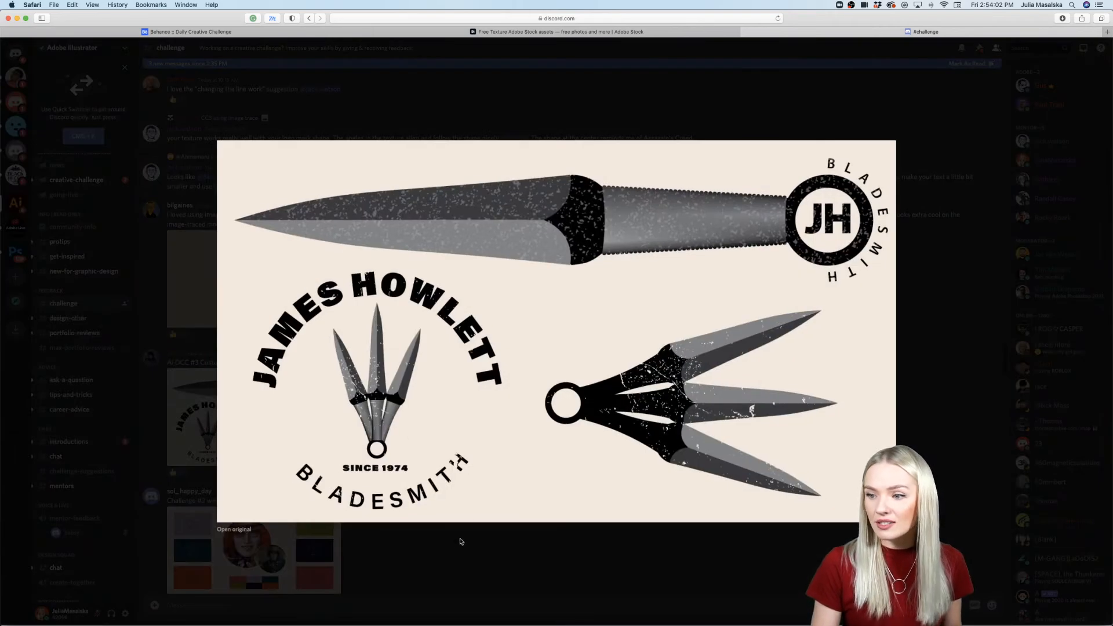
key("Escape")
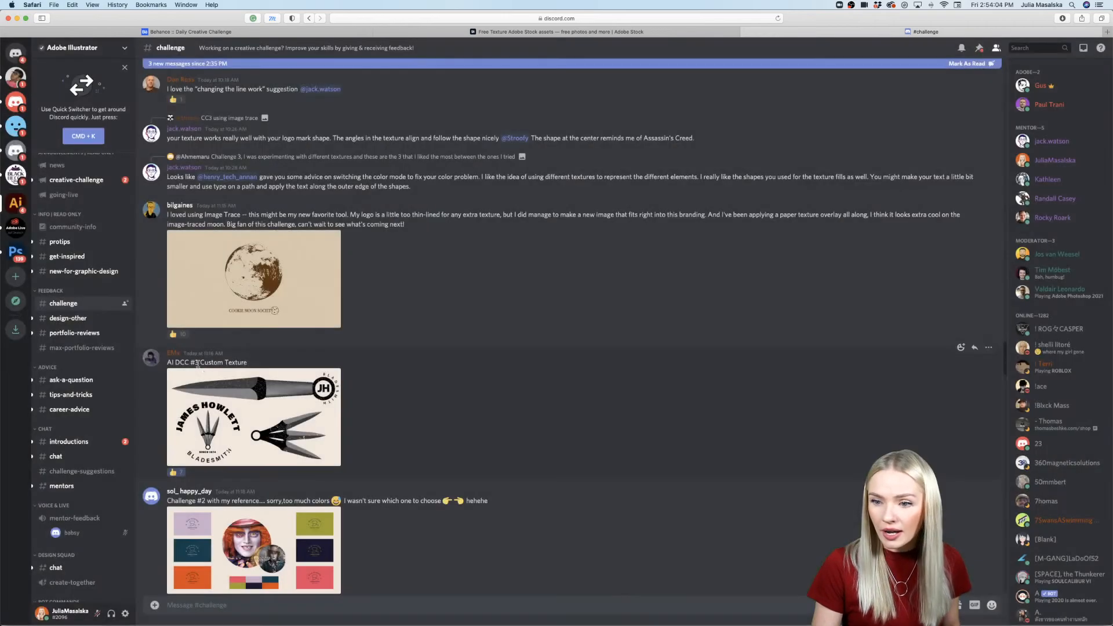
left_click(219, 398)
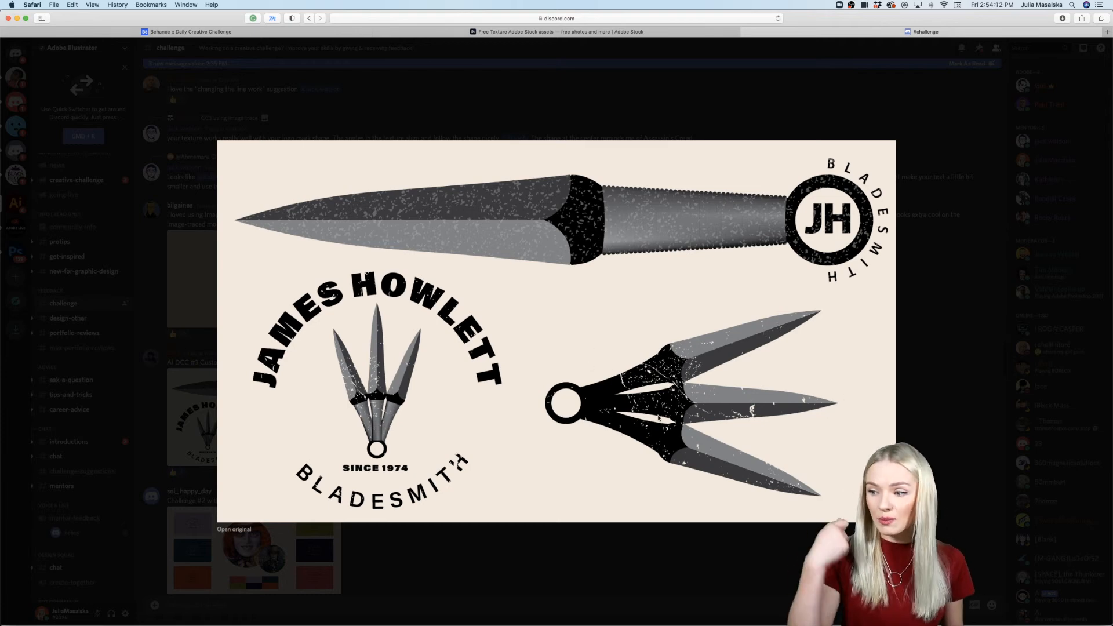
left_click(488, 557)
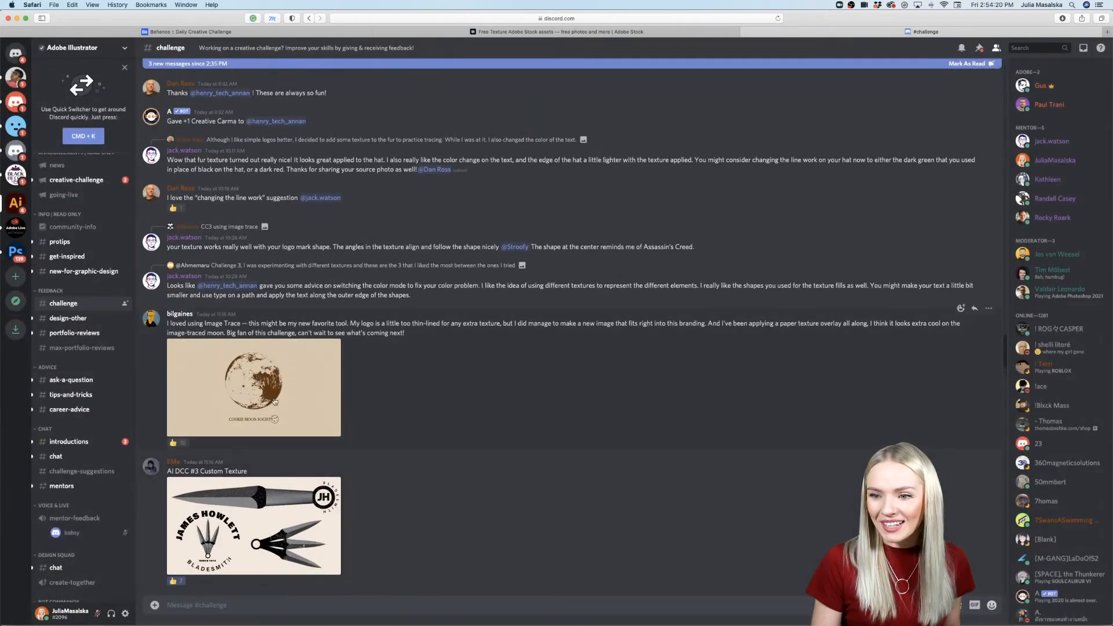
left_click(275, 401)
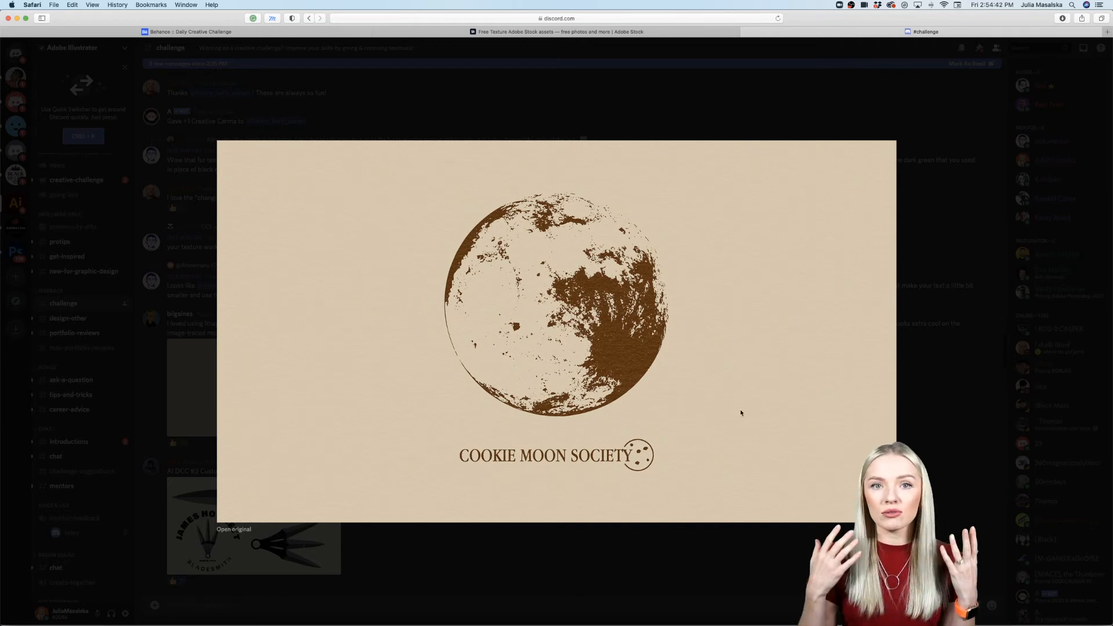
left_click(589, 550)
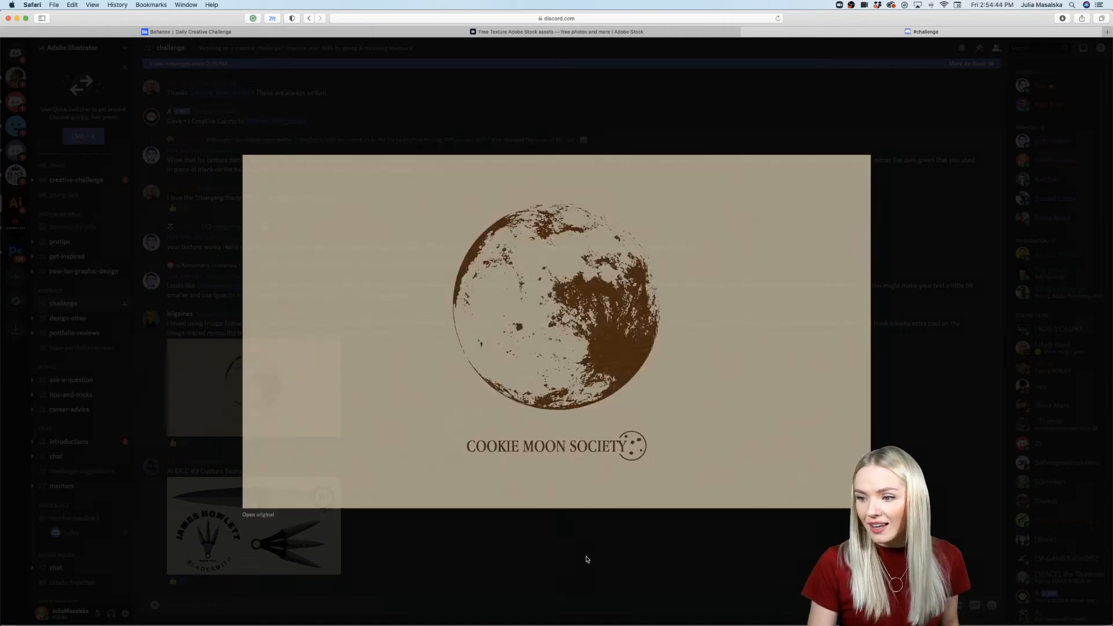
Step: Find the Challenge 3 post with the Leaf, Air and Wood textures and examine its enlarged image
scroll(566, 390, "up", 5)
scroll(566, 390, "up", 10)
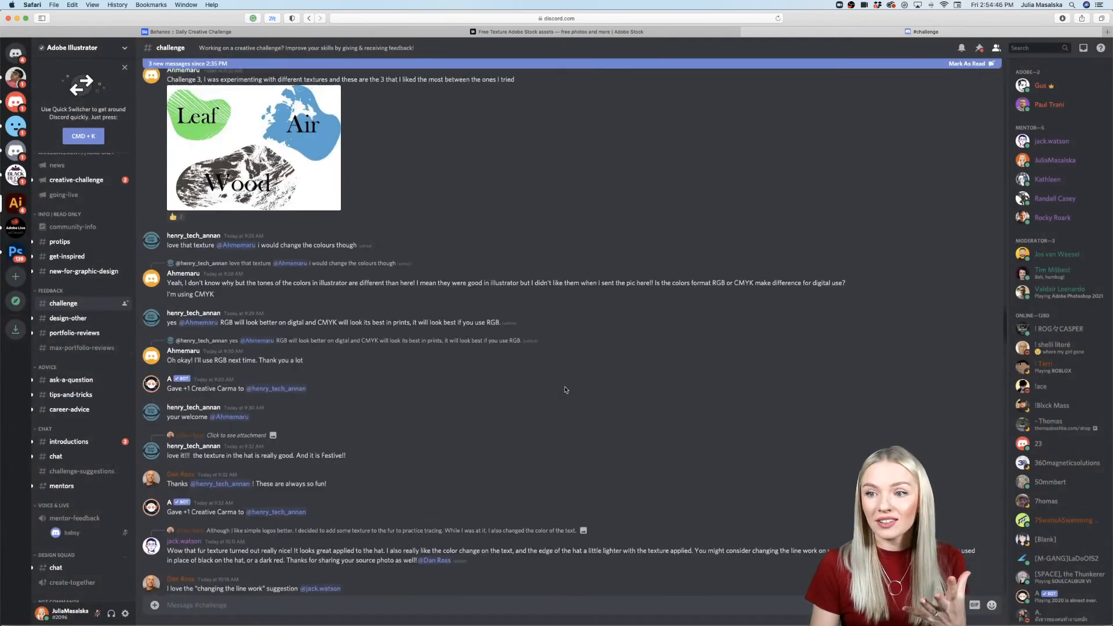
left_click(302, 284)
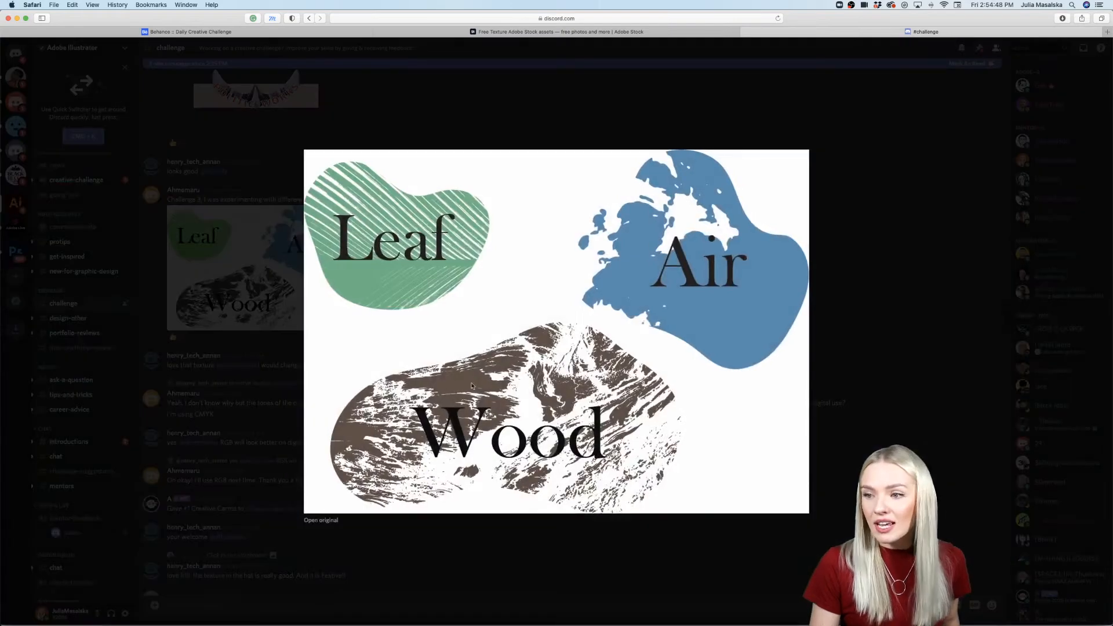
left_click(265, 304)
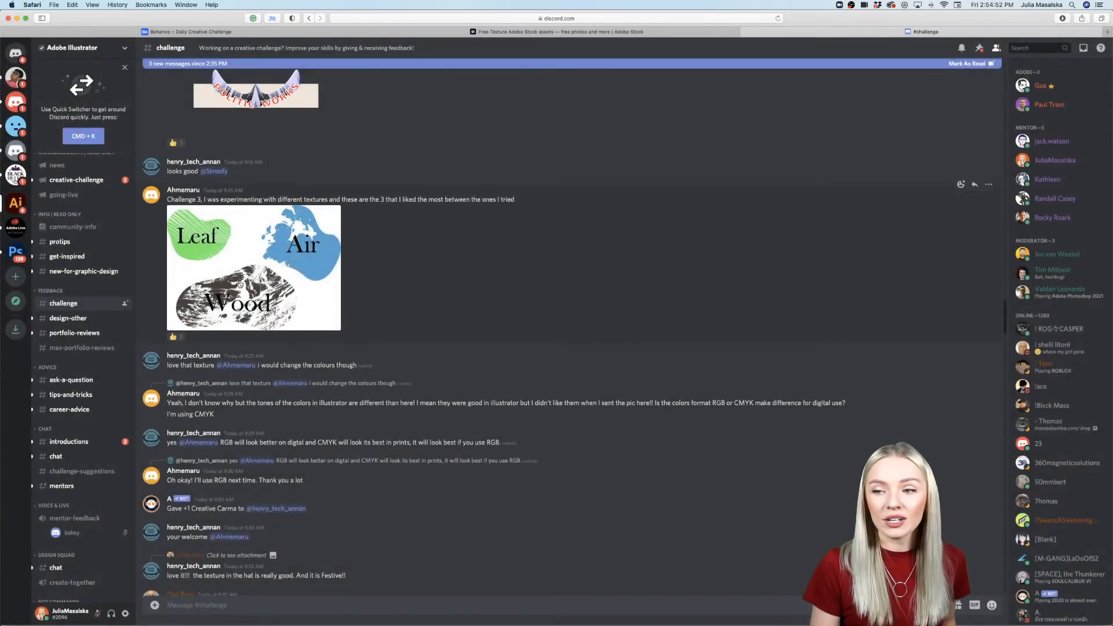
left_click(240, 284)
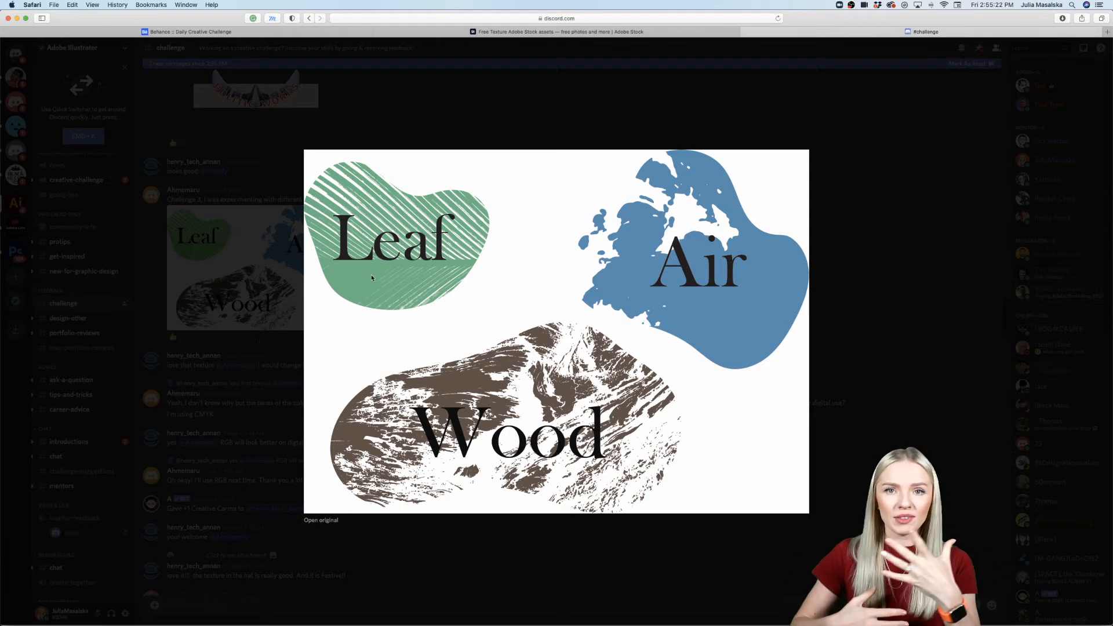
left_click(239, 313)
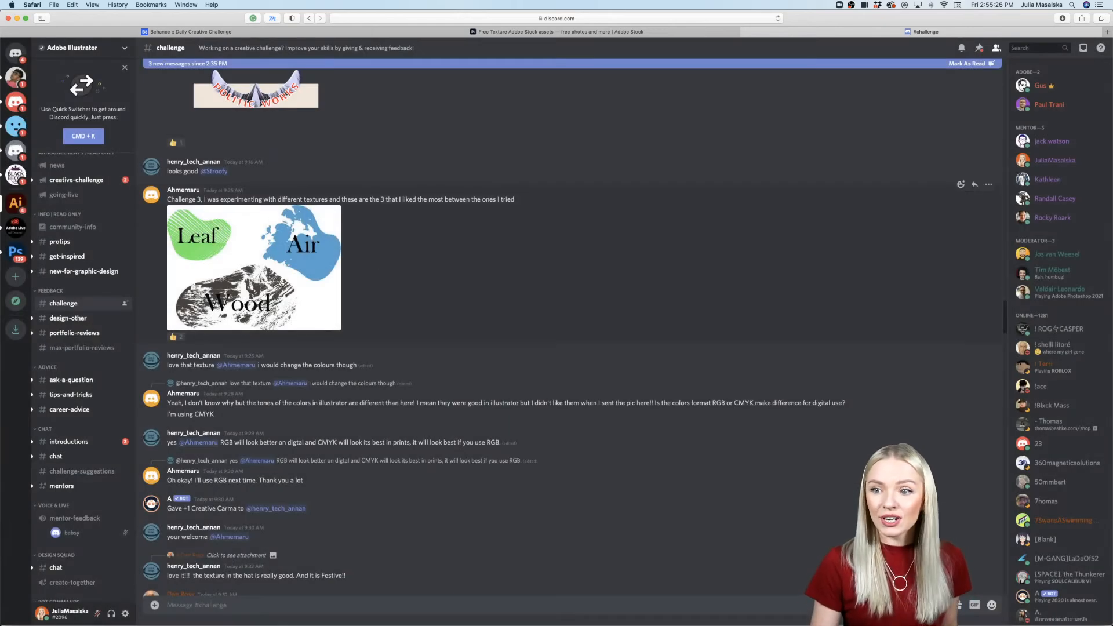
Step: Find the "CC3 using image trace" post and examine its enlarged Politic Works logo
scroll(281, 283, "up", 8)
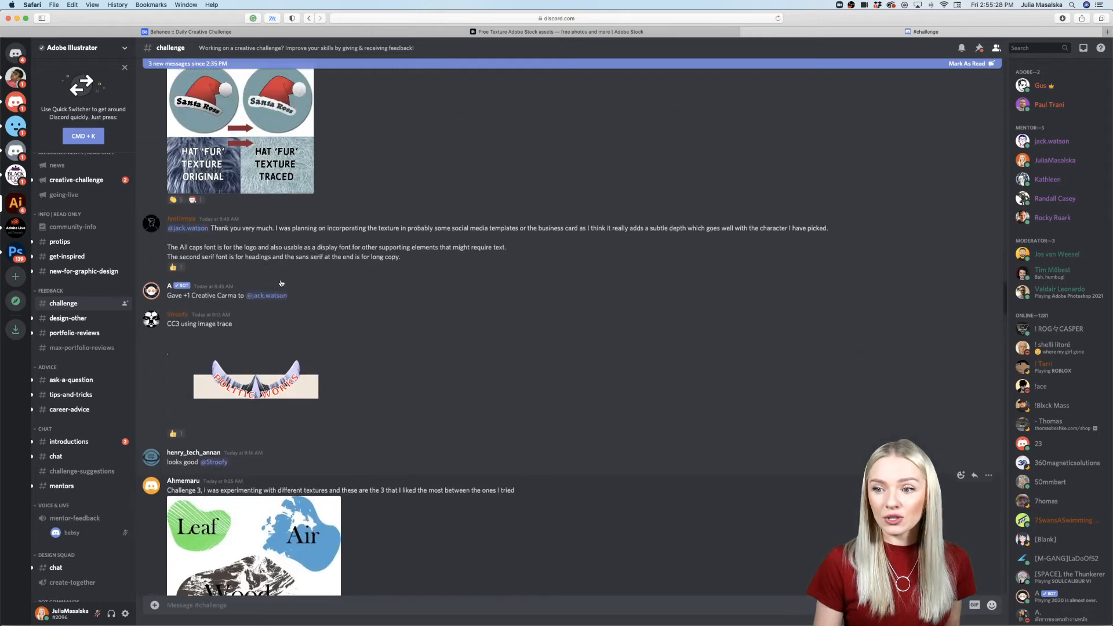
scroll(297, 307, "up", 3)
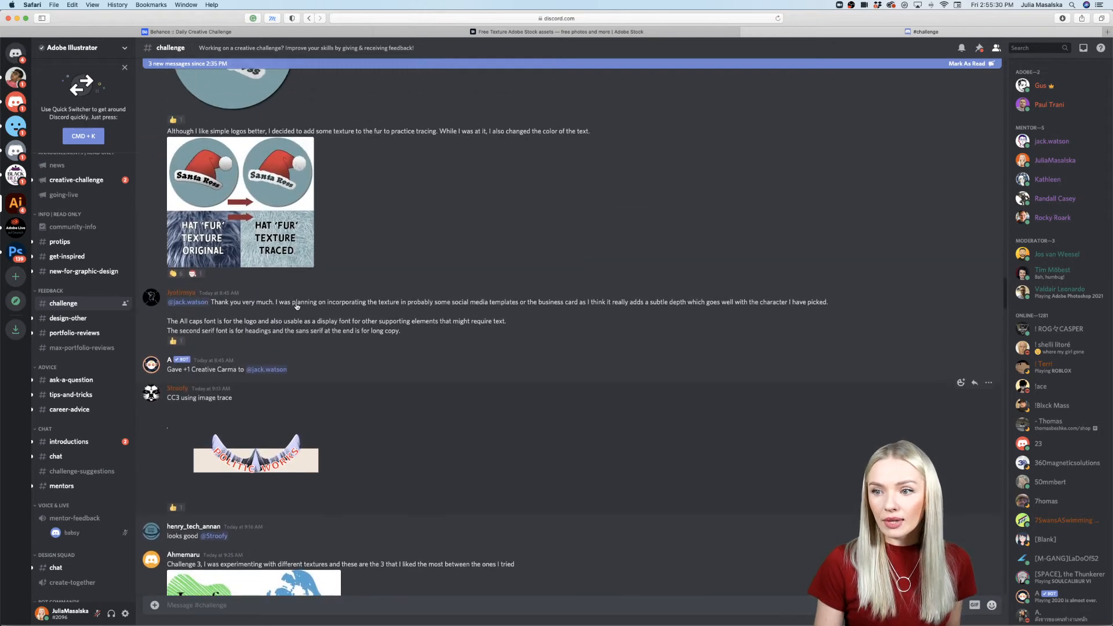
scroll(296, 325, "down", 2)
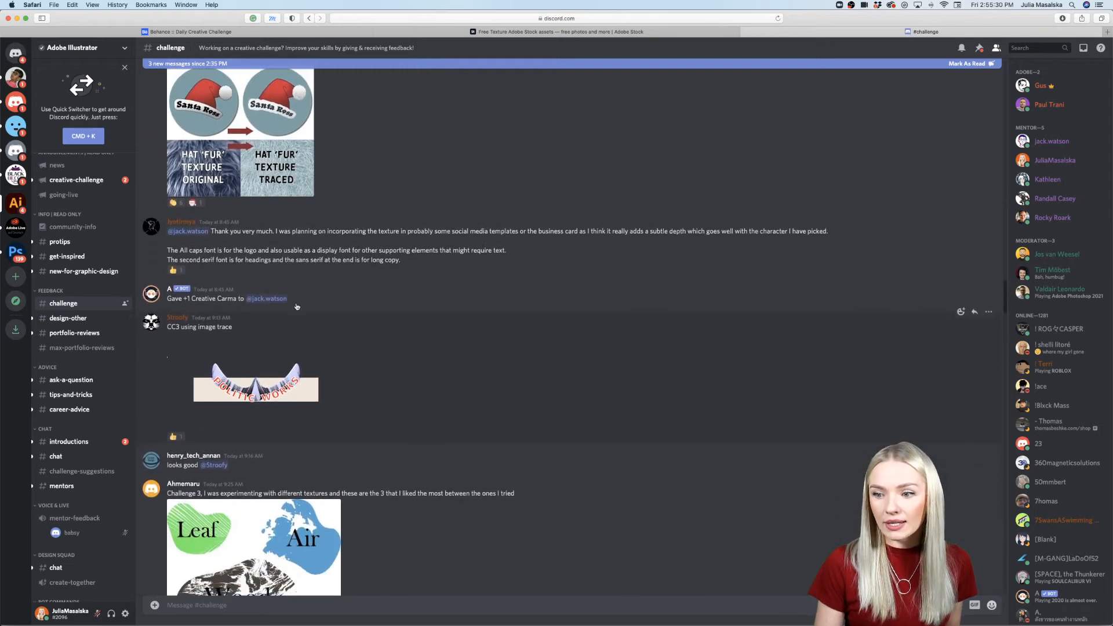
left_click(293, 375)
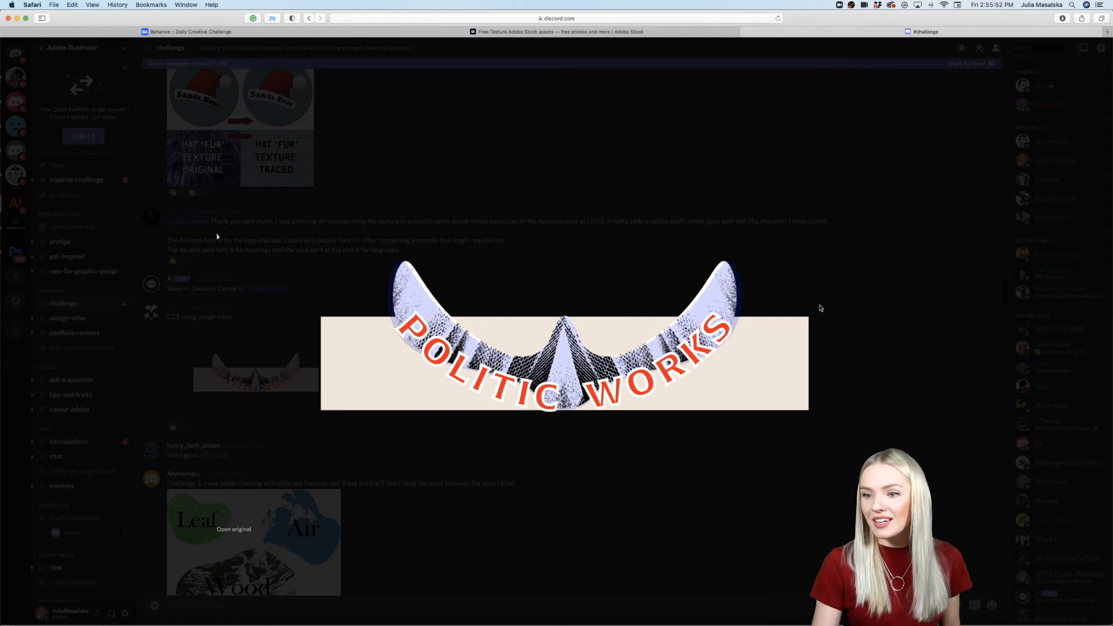
left_click(452, 569)
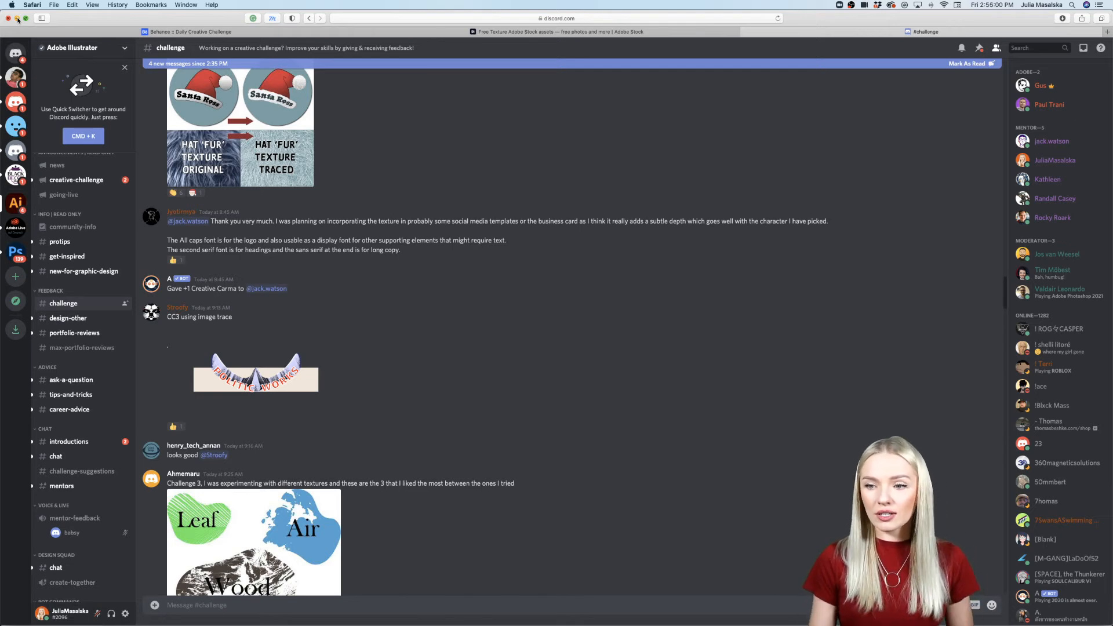
Step: Go back toward the newer submissions in the #challenge channel
scroll(544, 398, "down", 3)
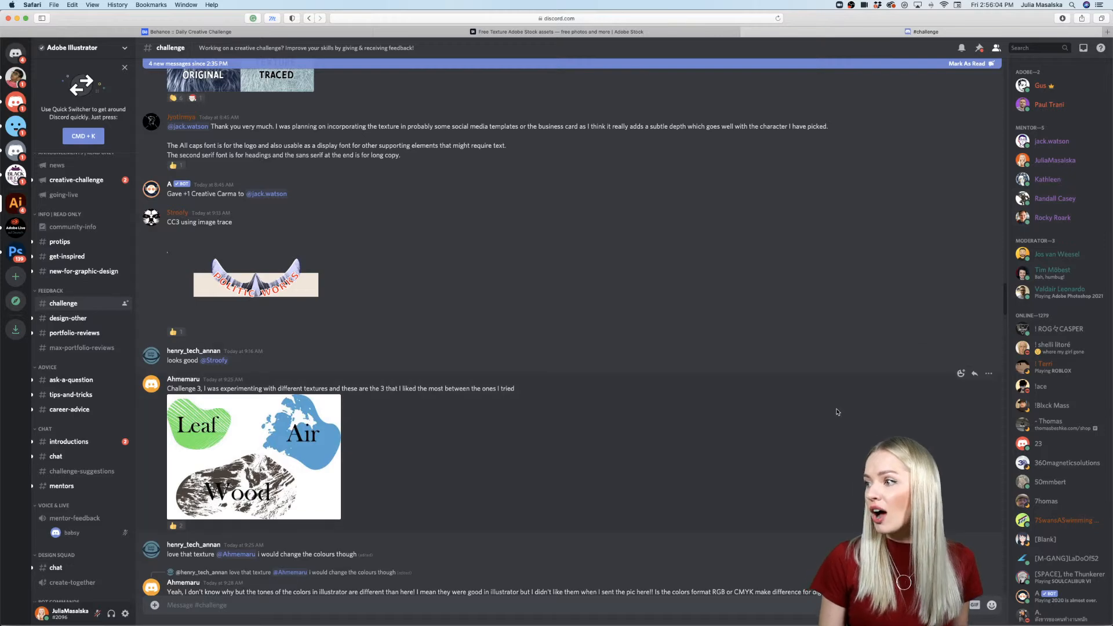
scroll(837, 412, "down", 20)
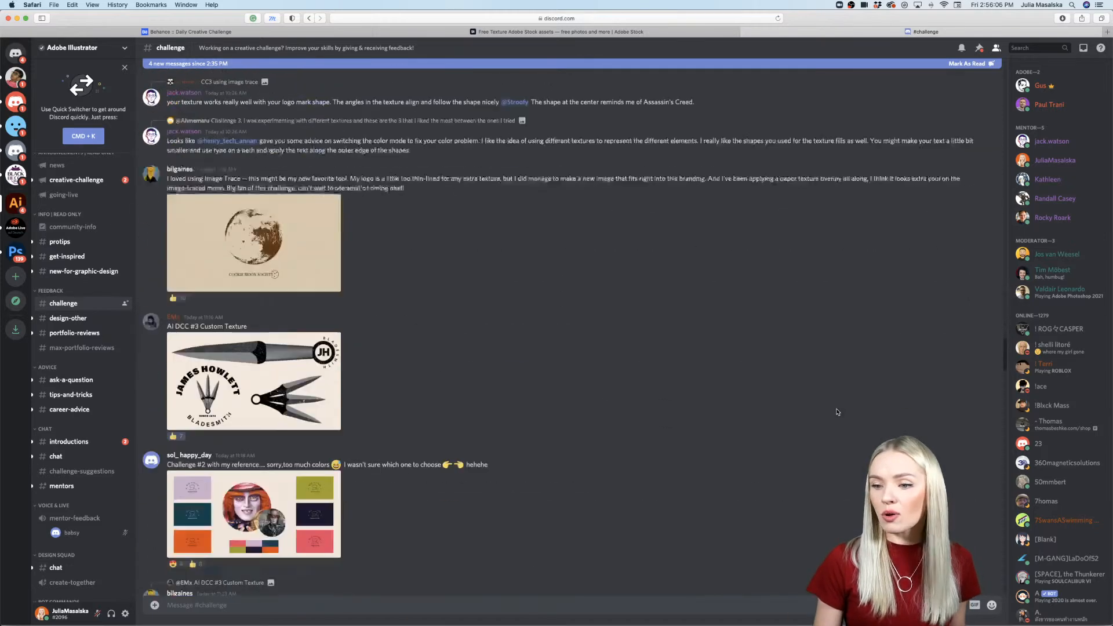